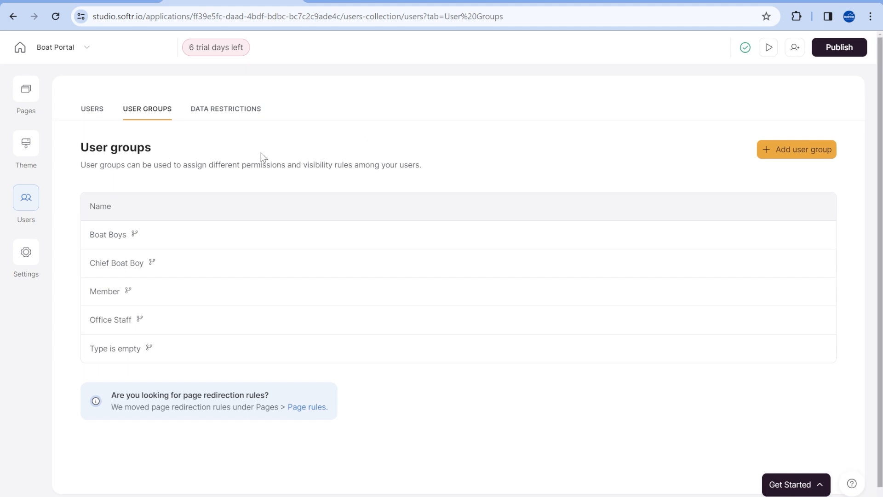
Switch to the Sailing Club Inventory Management base in Airtable and look through its Boat List, Parts and Boat racks tables.
left_click(418, 4)
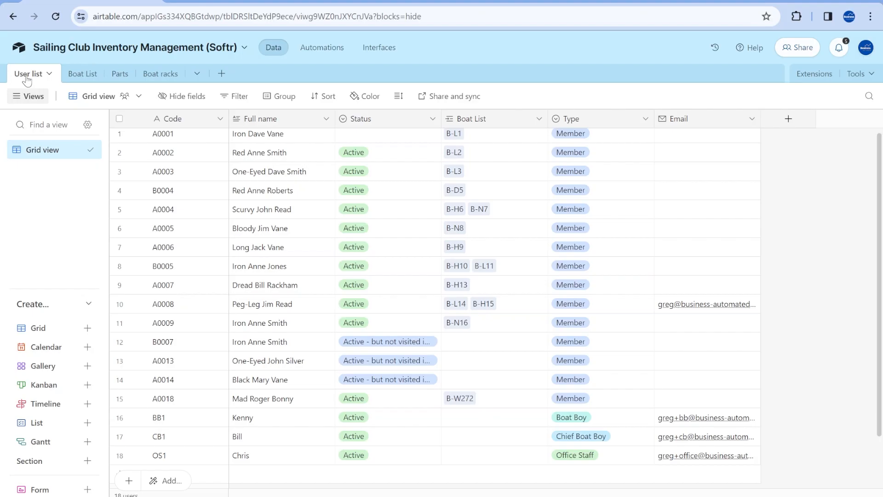
left_click(83, 77)
left_click(118, 77)
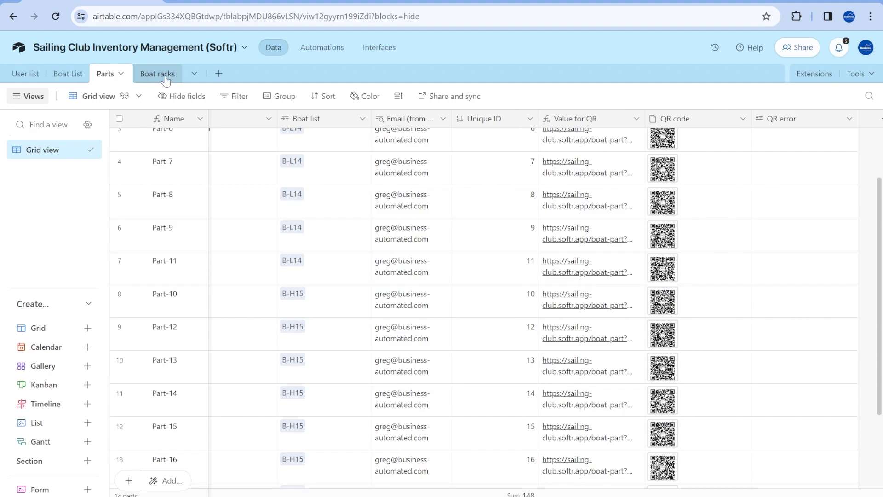
left_click(165, 79)
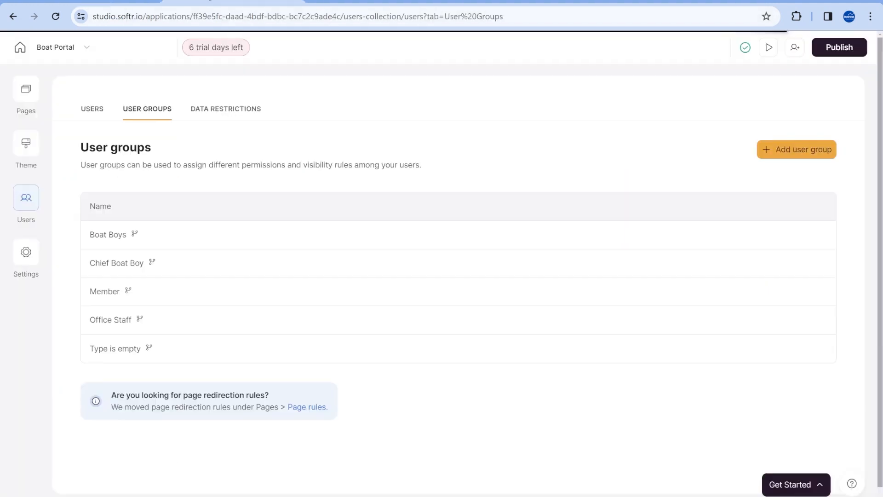
View the condition-based membership settings of the Chief Boat Boy user group in Softr, and close them without saving.
left_click(768, 263)
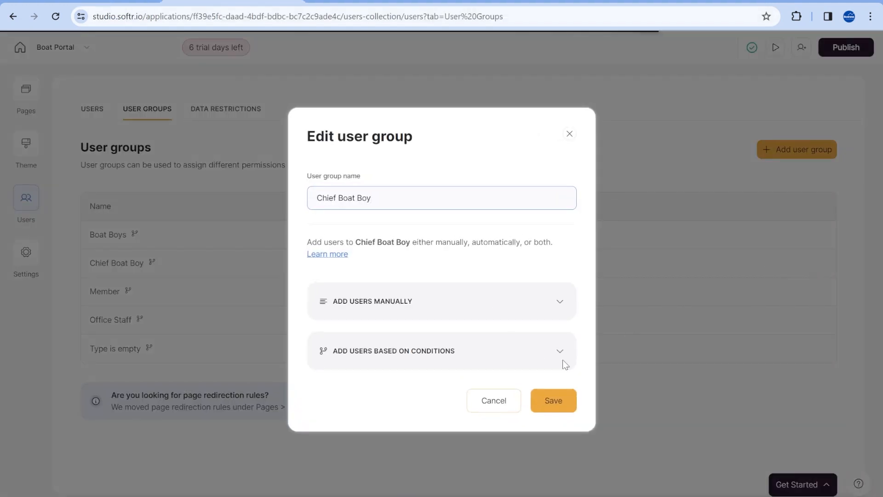
left_click(565, 364)
left_click(494, 488)
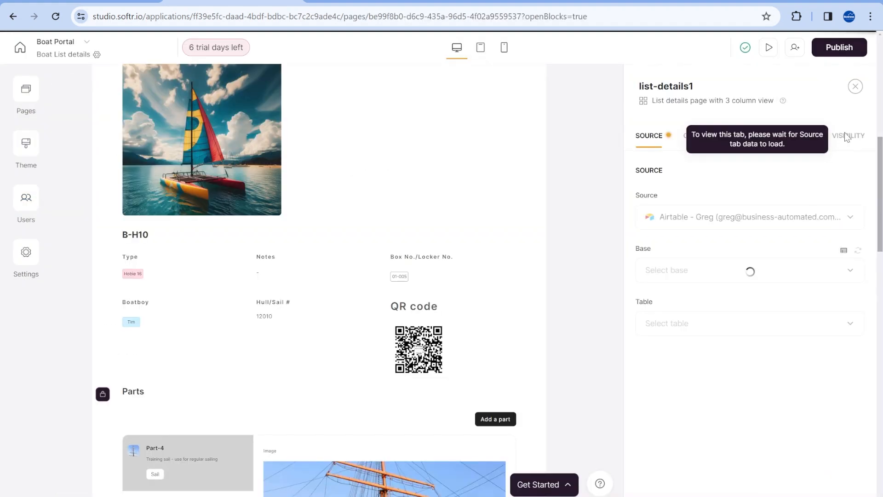
On the Boat List details page, check the list-details1 block's visibility settings and the Parts inbox block's source filter.
left_click(847, 137)
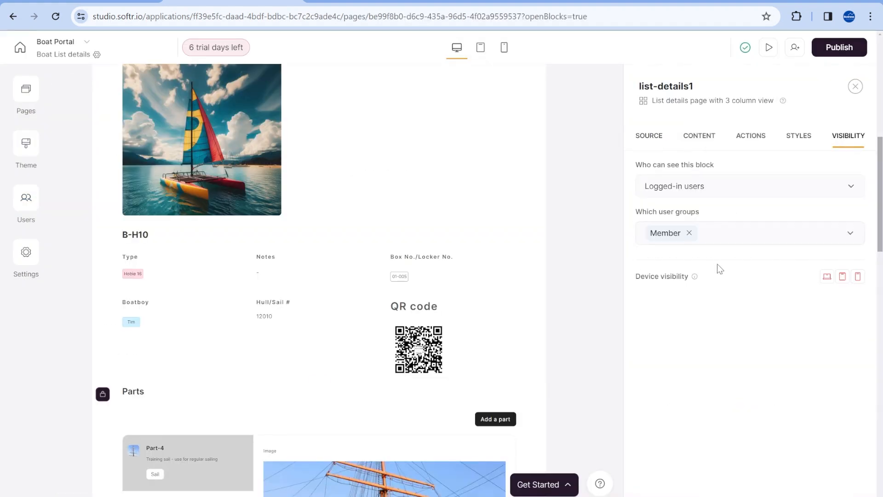
scroll(413, 391, "down", 4)
left_click(413, 368)
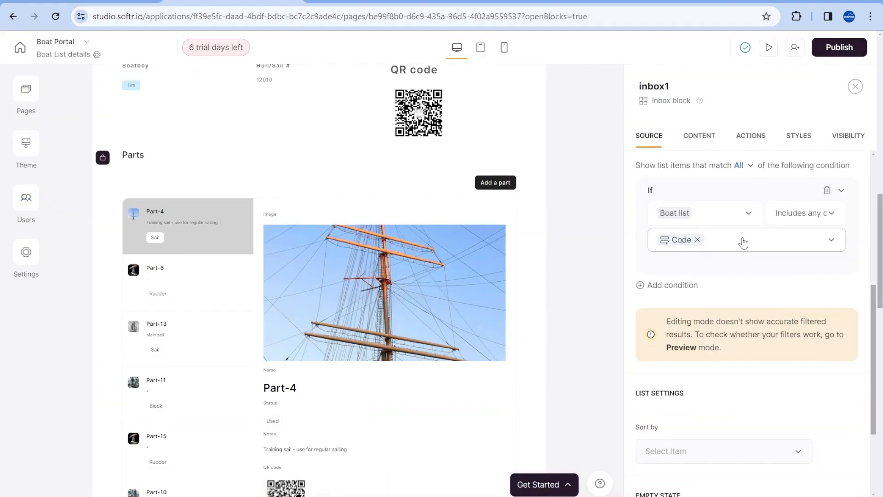
Switch to the Airtable Parts table and generate QR codes for Part-14 and Part-15 with the QR code extension.
left_click(132, 2)
left_click(758, 74)
scroll(378, 318, "right", 6)
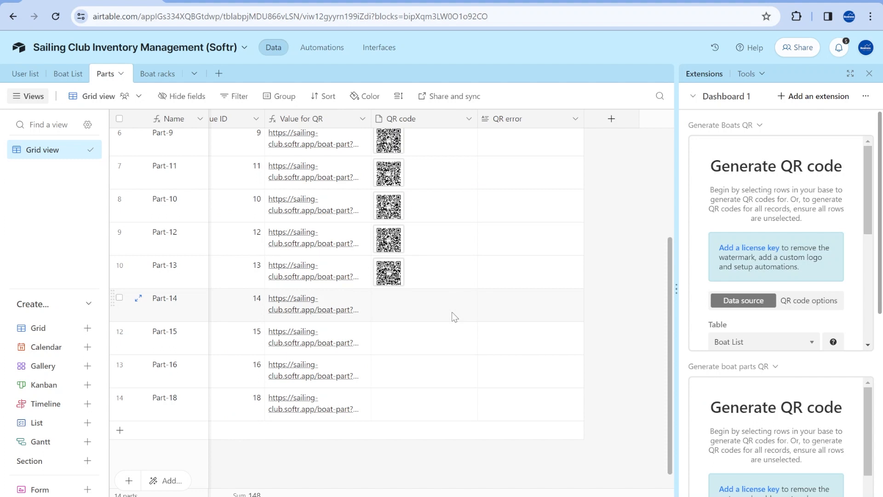
left_click_drag(451, 313, 454, 345)
scroll(814, 272, "down", 6)
scroll(818, 409, "down", 6)
left_click(778, 489)
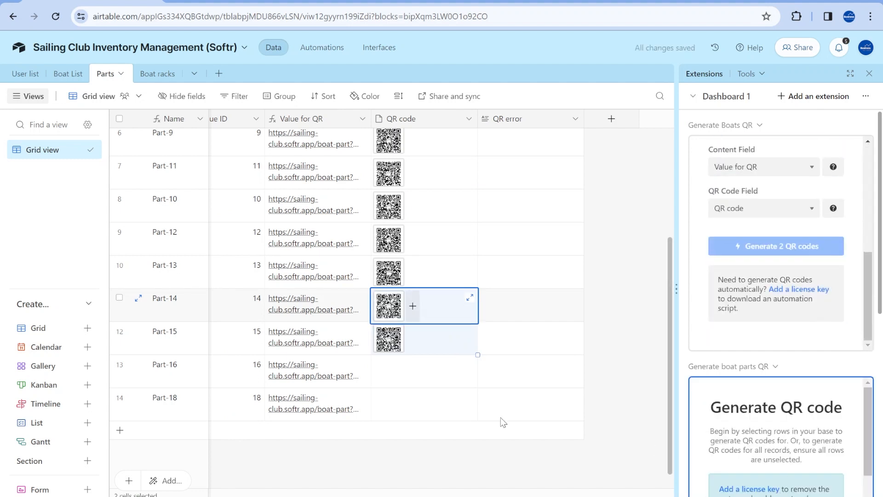
scroll(828, 377, "down", 4)
left_click(788, 388)
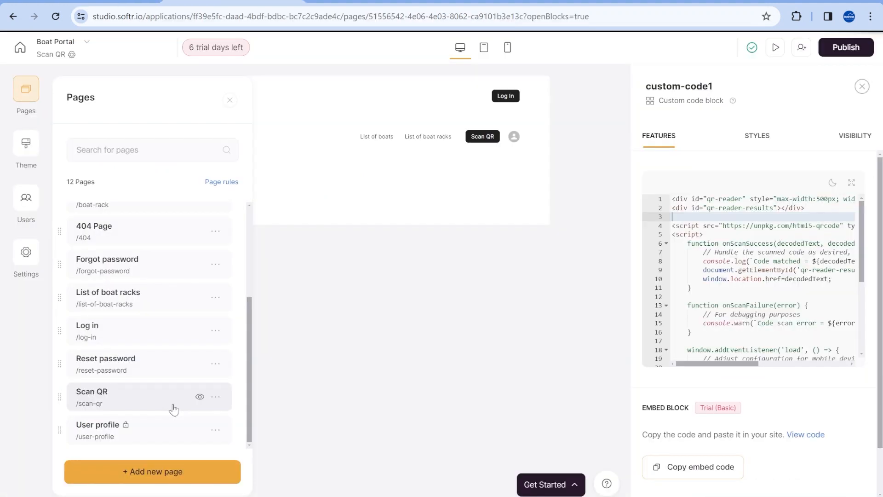
Examine the full QR scanner script in the Scan QR page's custom-code1 block, using the expanded code editor.
left_click(781, 305)
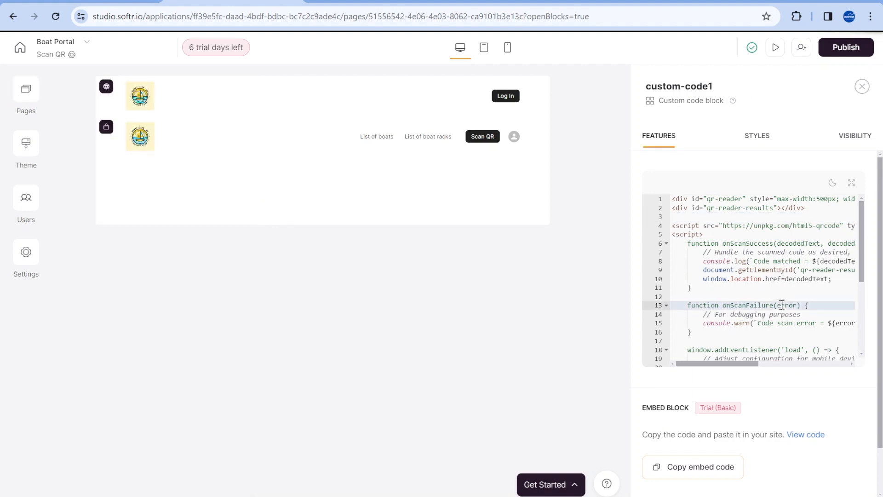
left_click(851, 182)
left_click(494, 167)
left_click_drag(333, 385, 184, 40)
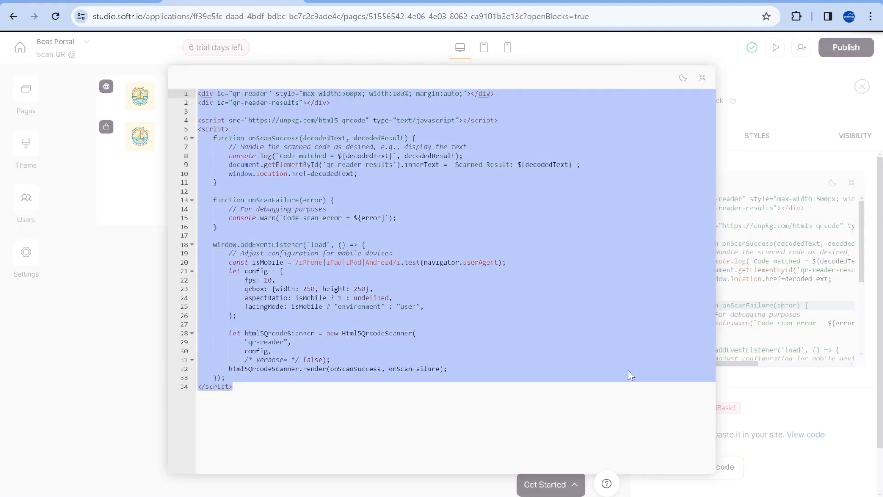
left_click(618, 372)
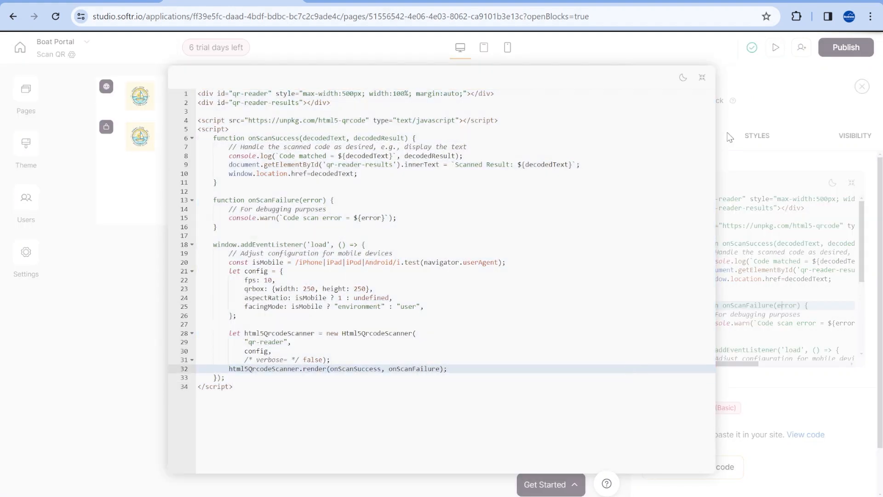
Switch to the published Sailing Club site and view its home page.
left_click(364, 4)
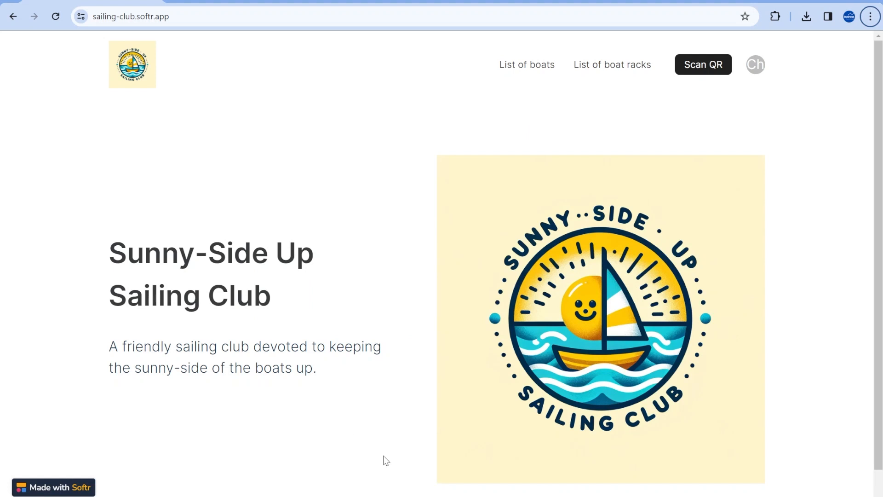
scroll(348, 429, "down", 1)
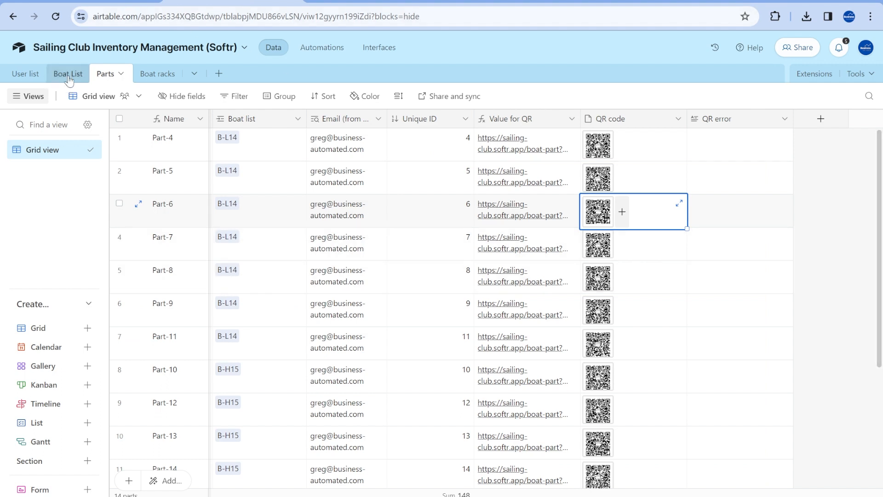
Review the Boat List table in Airtable, and examine the types, statuses and linked boats of the Parts records.
left_click(68, 75)
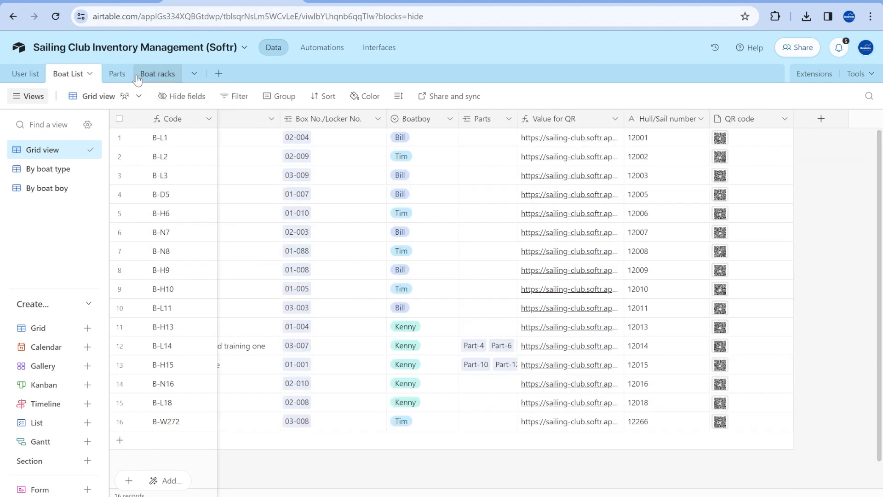
left_click(118, 75)
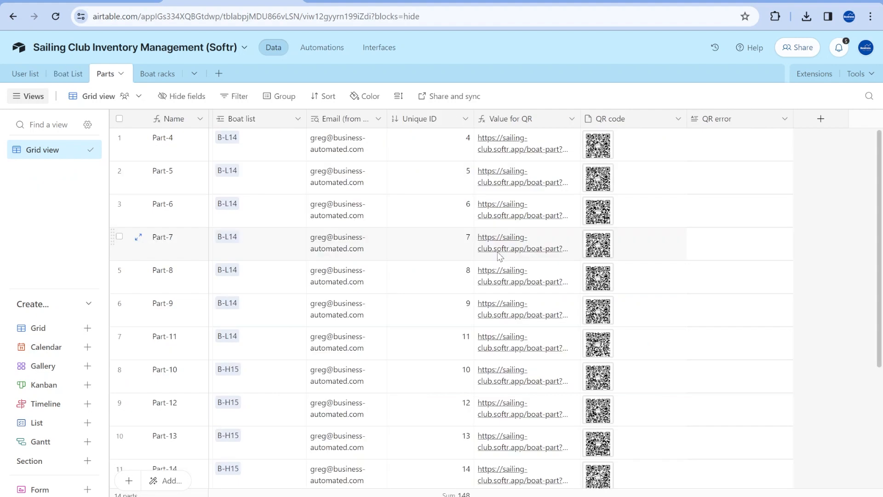
scroll(351, 235, "left", 10)
left_click(295, 182)
left_click(292, 251)
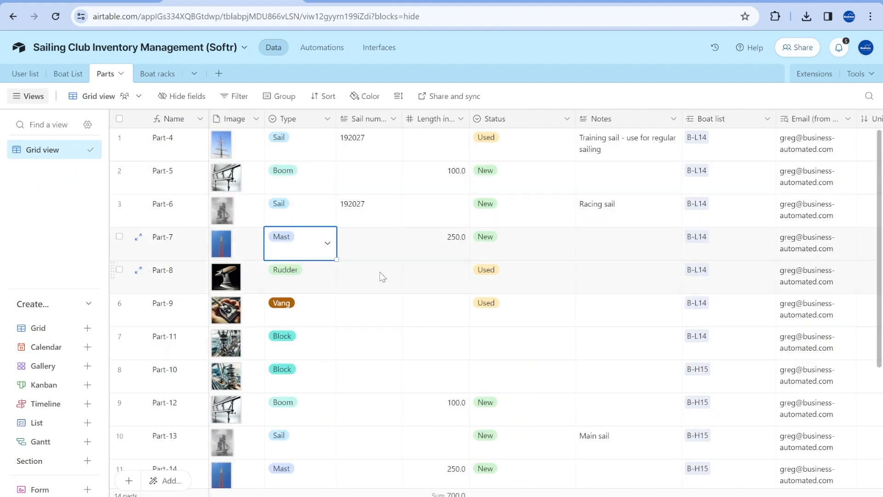
scroll(367, 302, "down", 2)
left_click(367, 299)
scroll(373, 290, "down", 2)
scroll(381, 283, "right", 6)
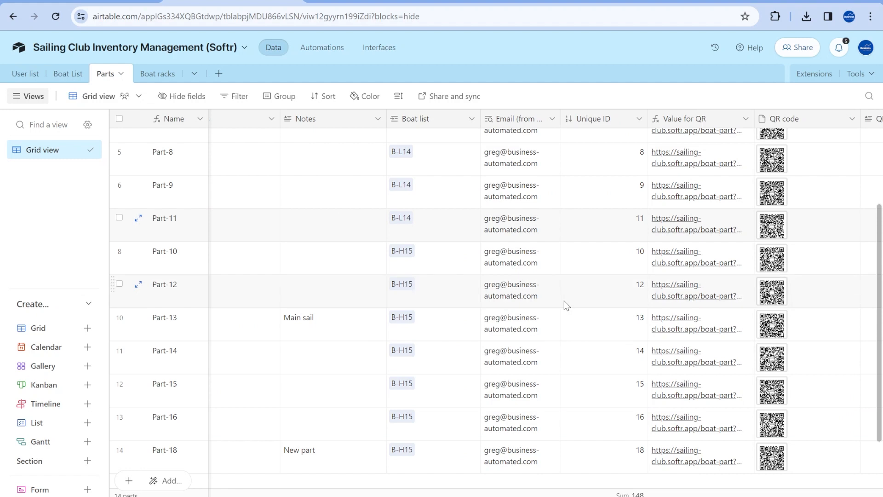
Enlarge the QR code attachment of Part-11 in the Parts table to inspect it, and close it again.
scroll(566, 304, "right", 4)
left_click(635, 231)
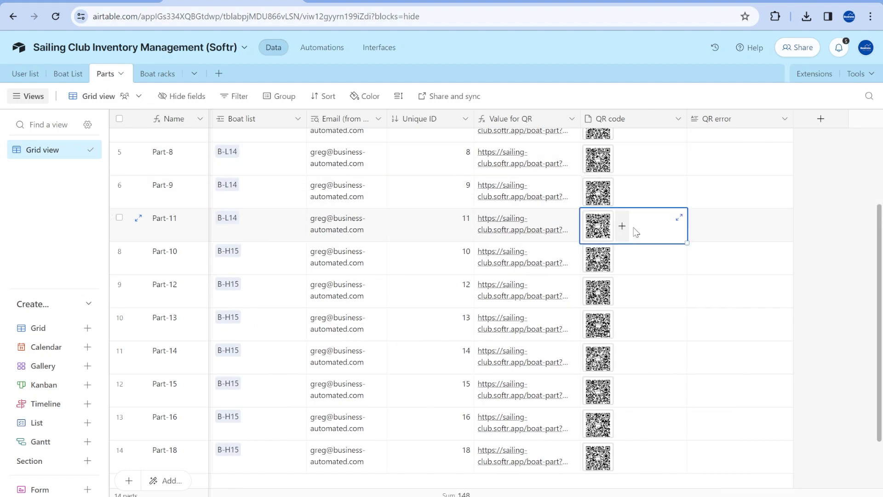
left_click(679, 217)
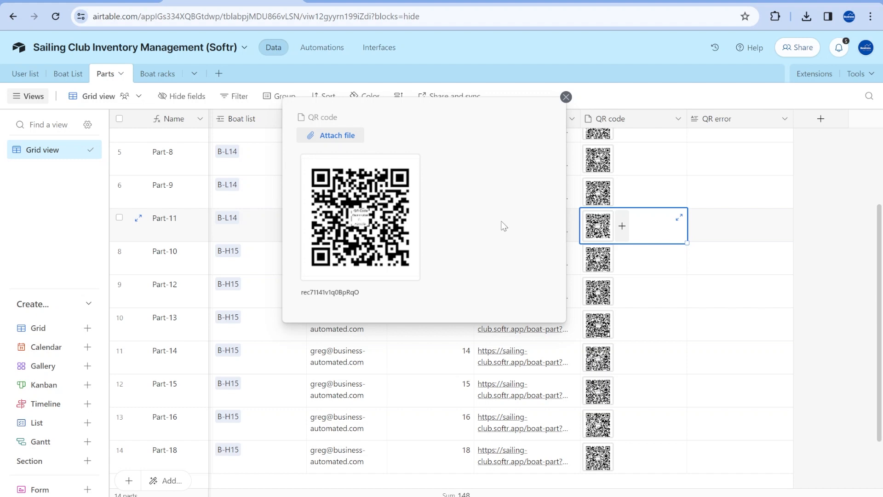
left_click(566, 96)
Look over the user types in the User list table and the records in the Boat racks table.
left_click(26, 73)
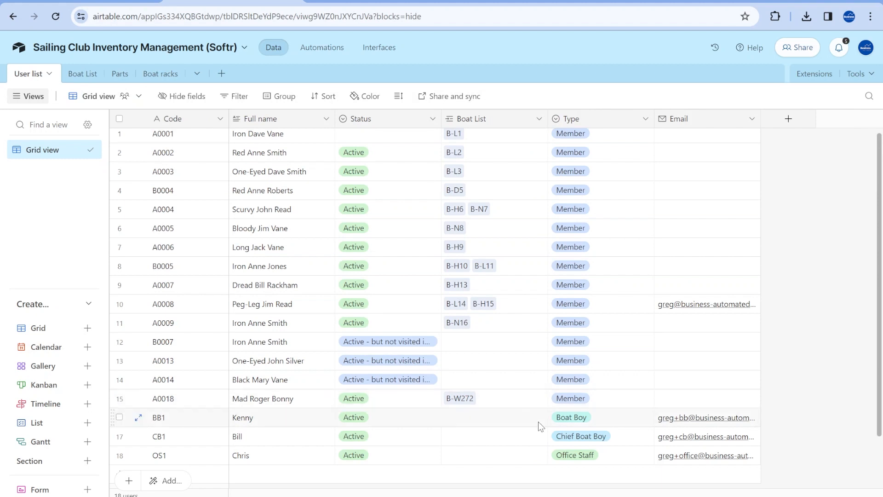
left_click(158, 76)
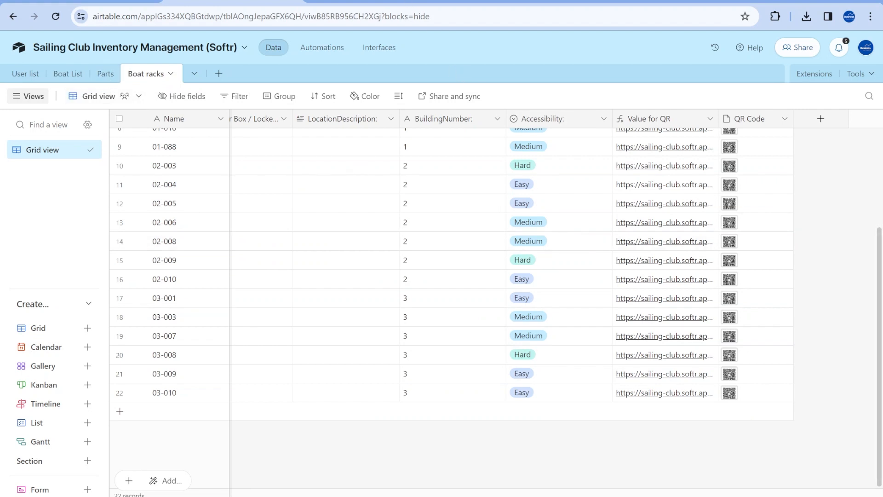
Open the published club site briefly and return to the Scan QR page in Softr Studio.
left_click(71, 2)
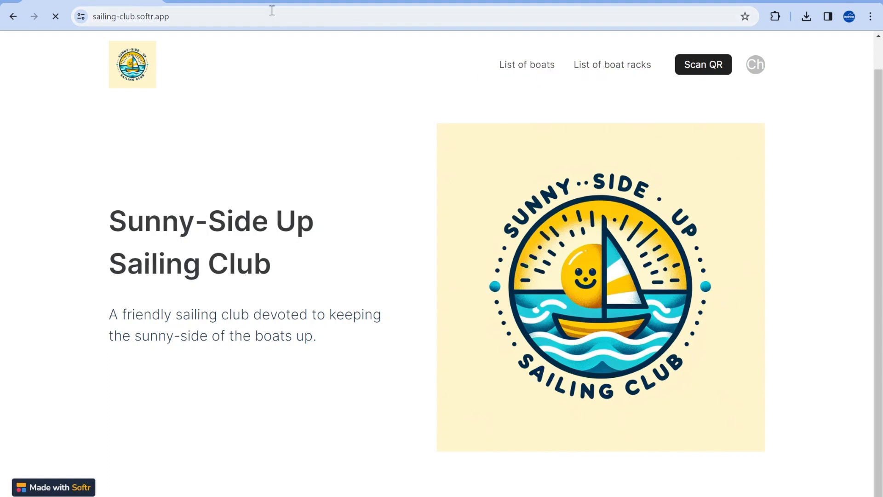
left_click(208, 1)
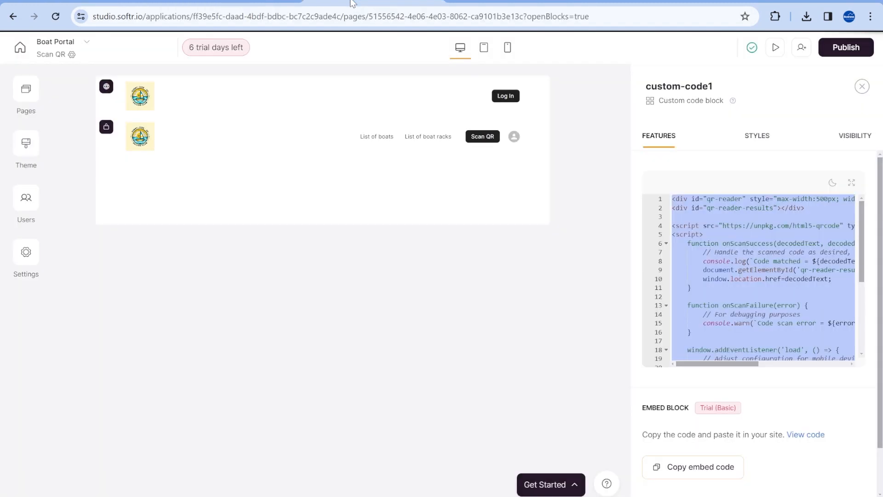
left_click(353, 2)
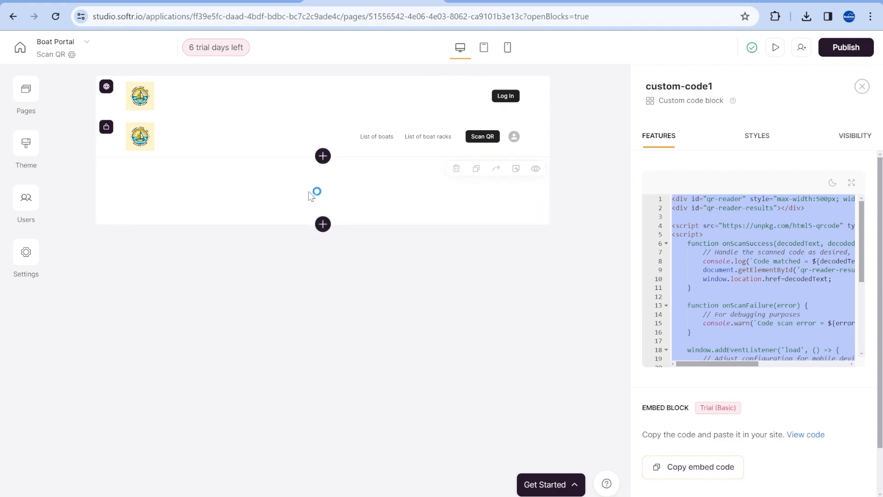
Search the blocks for "cus" and add a Custom code block below the existing scanner block on the Scan QR page.
left_click(322, 224)
scroll(718, 488, "down", 4)
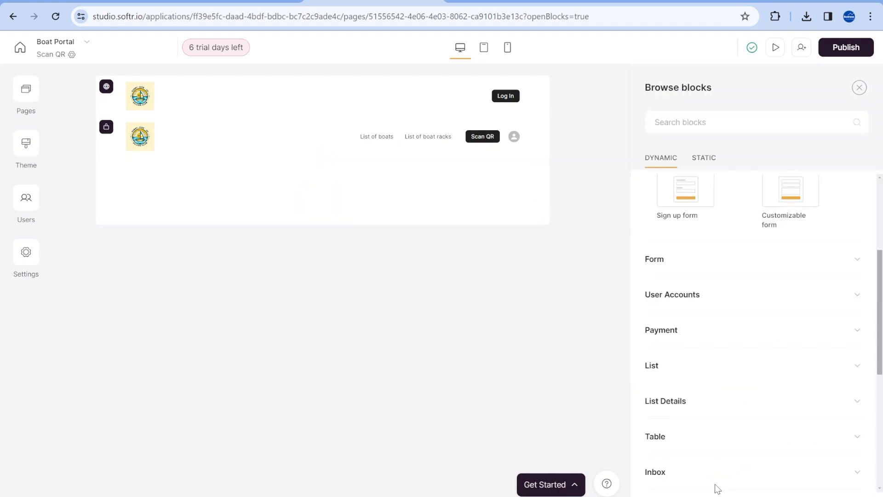
scroll(716, 488, "up", 2)
left_click(700, 121)
type("cus")
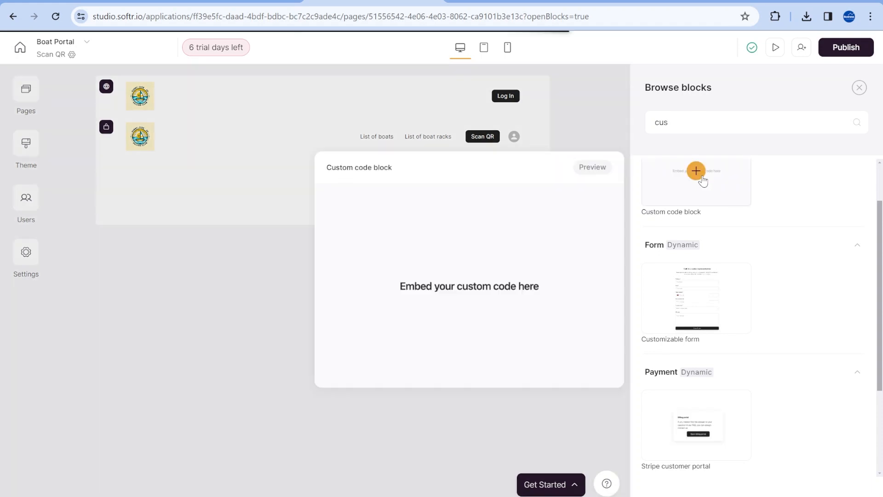
left_click(696, 173)
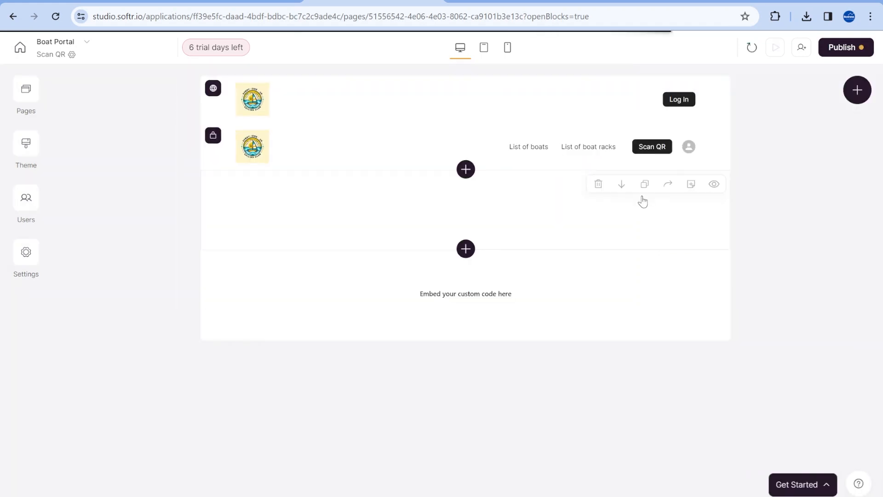
View the custom-code1 block's scanner code, and open the Scan QR page on the published site.
left_click(374, 183)
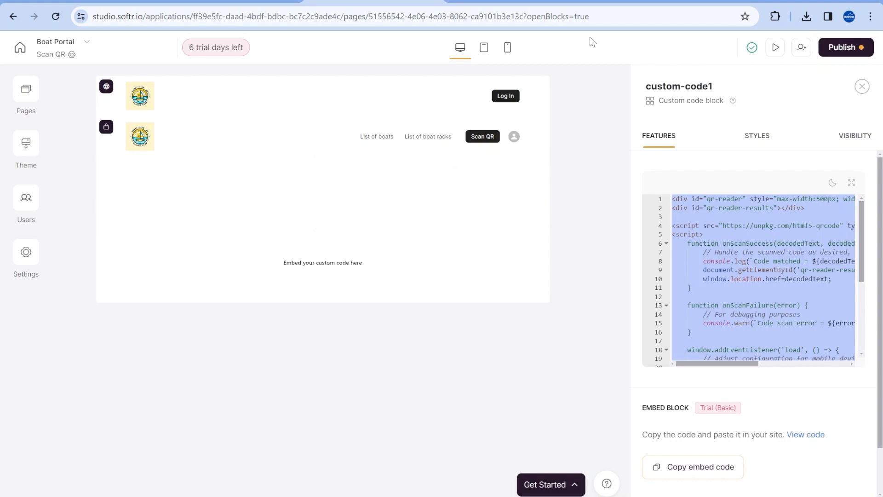
left_click(713, 256)
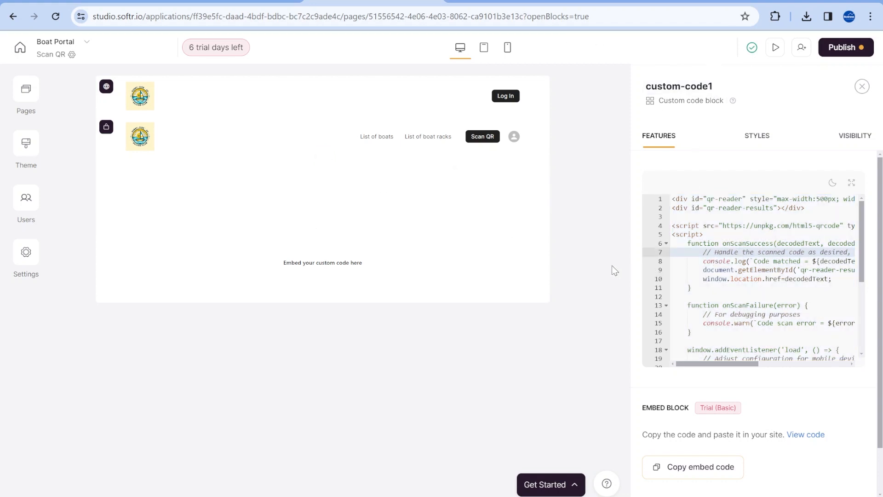
left_click(515, 4)
left_click(705, 64)
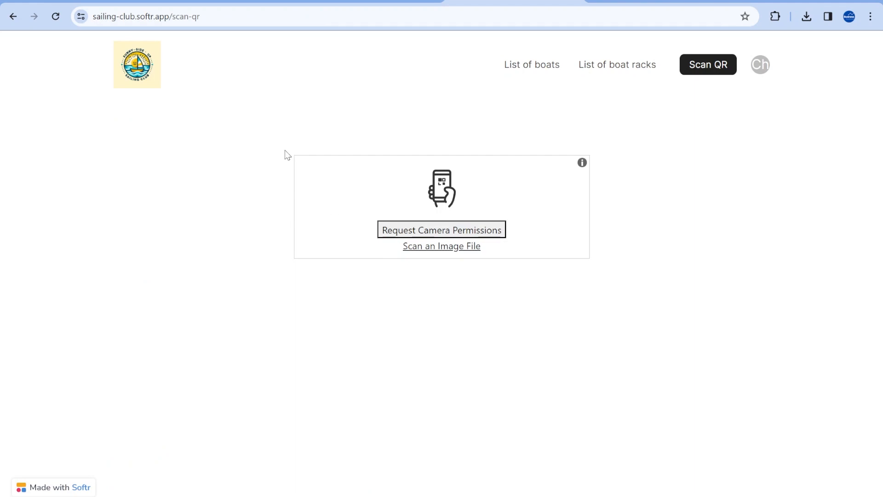
Compare the Scan QR page in the Softr editor with its published version, and switch to the Boat racks table in Airtable.
left_click(386, 3)
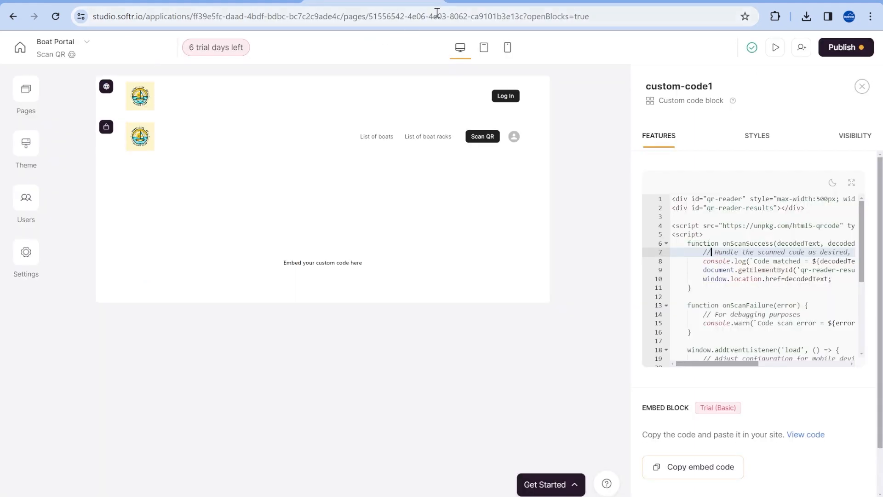
left_click(485, 2)
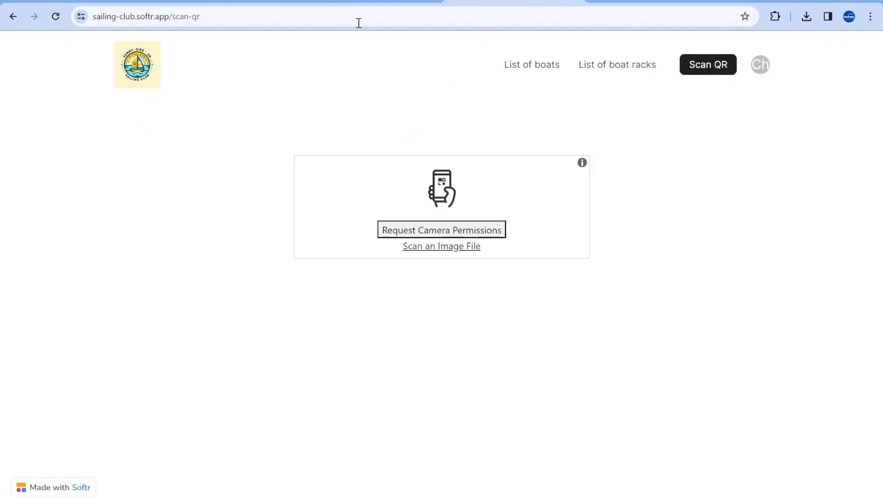
left_click(362, 3)
left_click(171, 1)
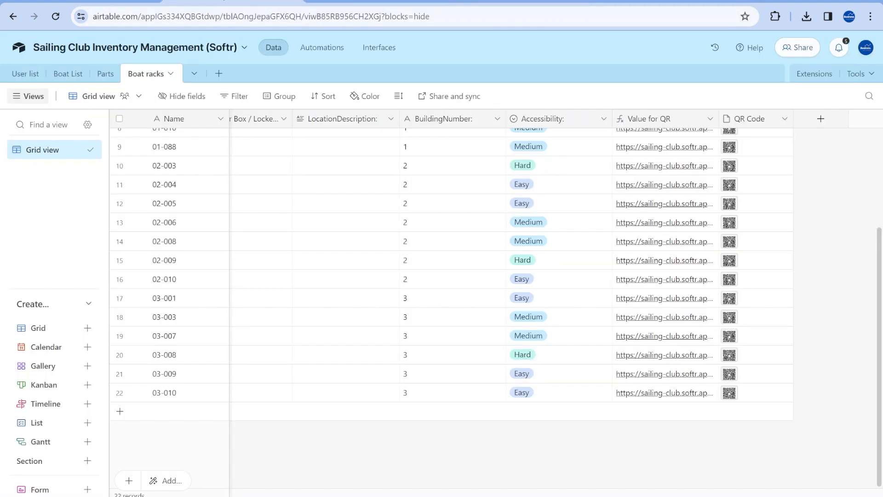
Preview the QR code image of rack 02-005 in the Boat racks table and close the preview.
left_click(729, 203)
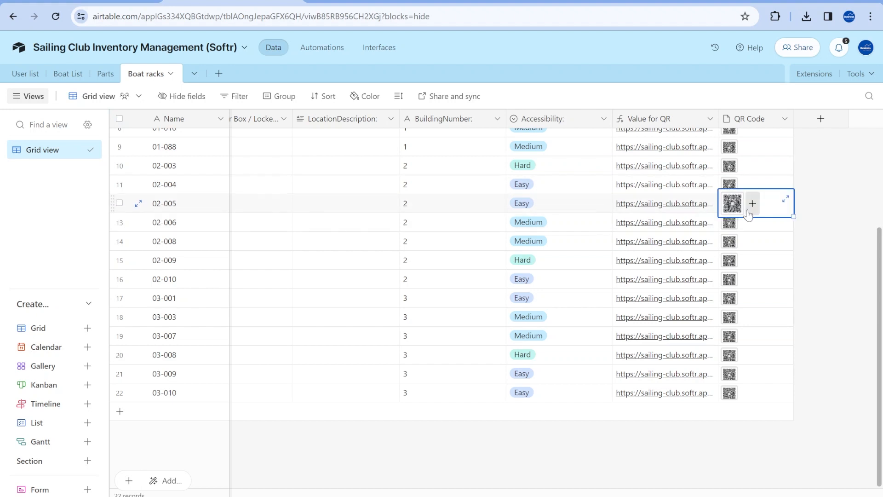
left_click(731, 202)
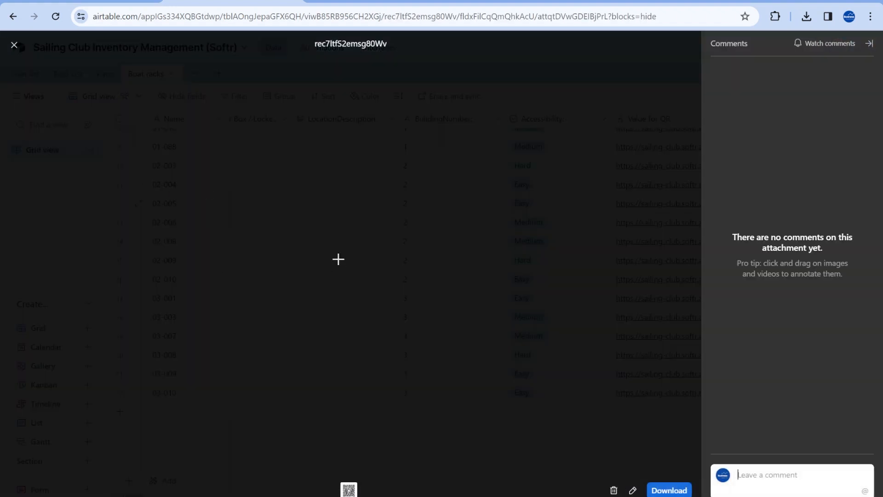
left_click(213, 181)
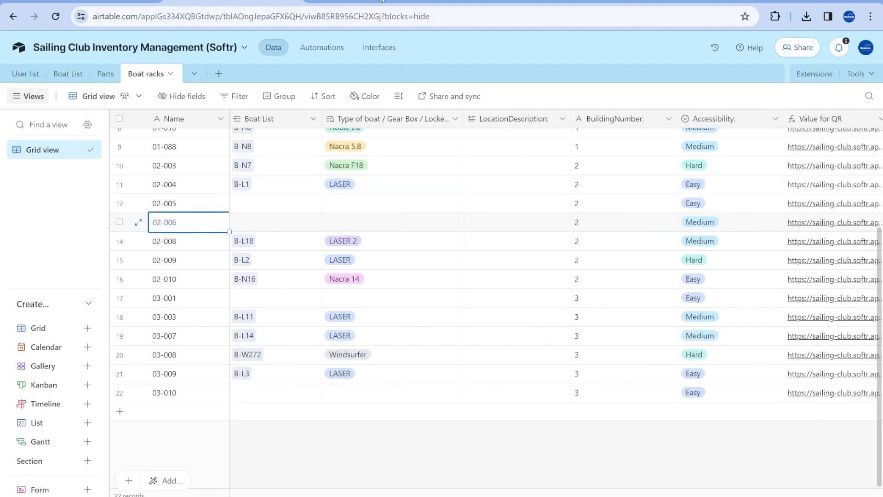
Exit the Boat Portal editor to the Softr dashboard without publishing the changes, and return to the Airtable base.
left_click(382, 5)
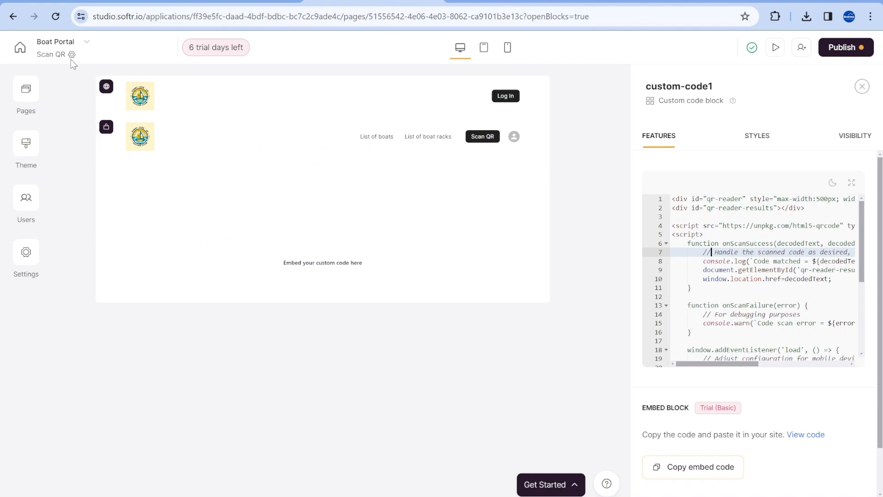
left_click(20, 47)
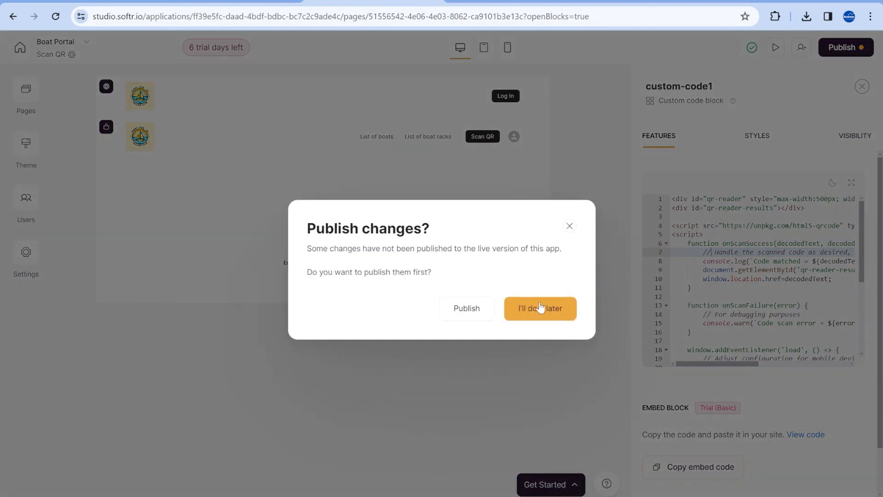
left_click(541, 307)
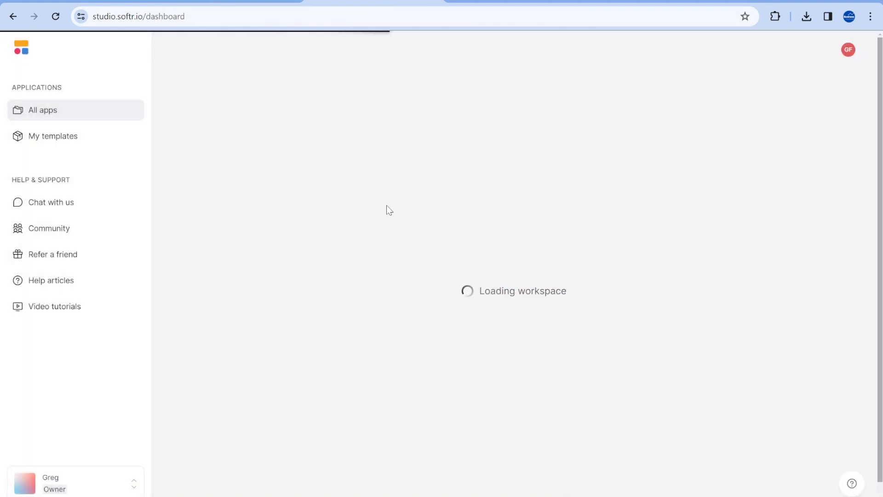
left_click(184, 1)
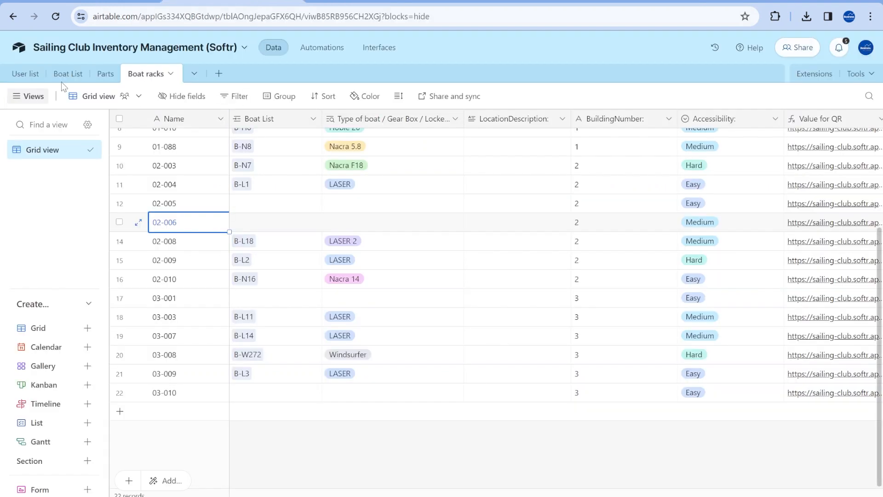
Open the User list table and look over the members' codes, statuses, linked boats and types.
left_click(20, 74)
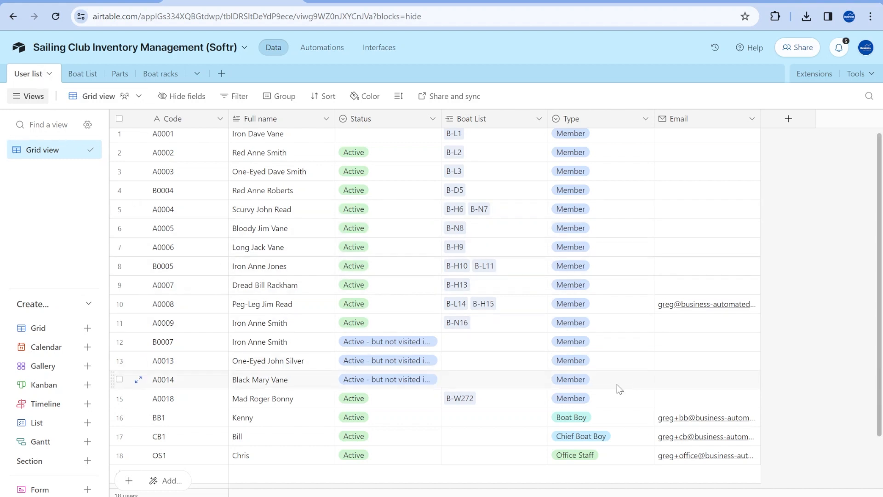
scroll(620, 389, "up", 1)
scroll(620, 389, "down", 3)
scroll(167, 288, "up", 3)
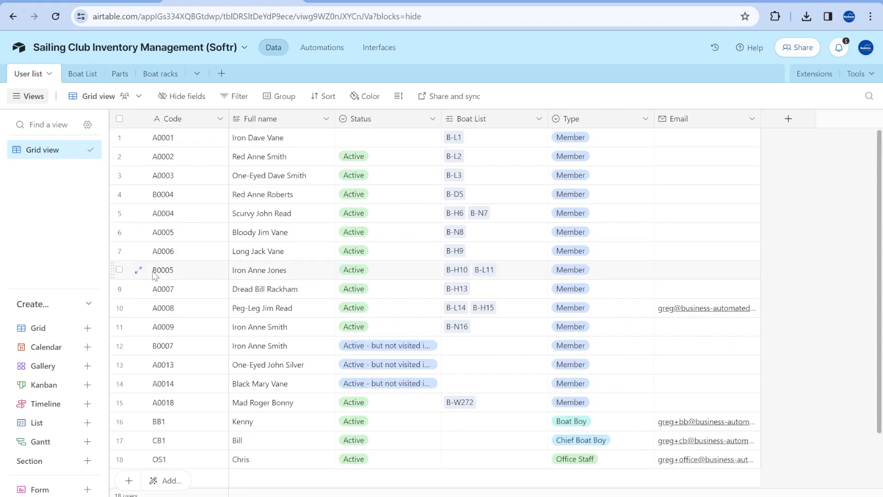
left_click(481, 175)
left_click(373, 233)
left_click(373, 233)
left_click(629, 289)
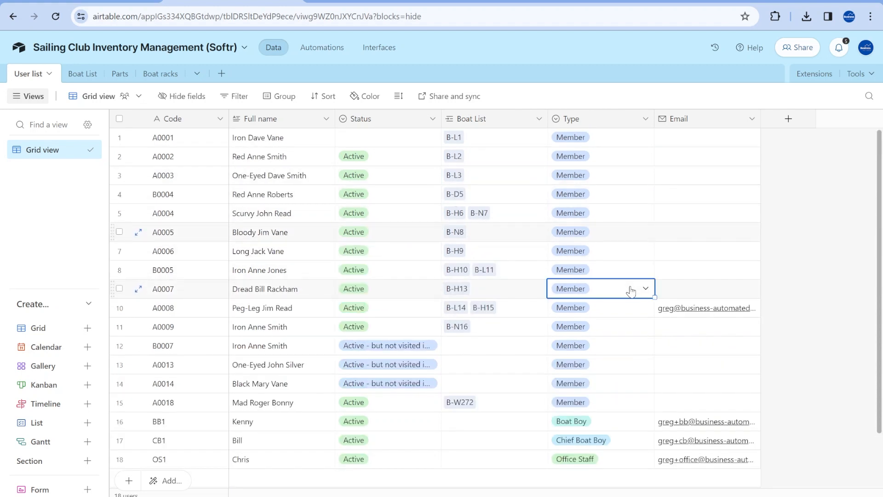
Examine the Boat Boy, Chief Boat Boy and Office Staff records at the end of the User list.
scroll(604, 276, "down", 2)
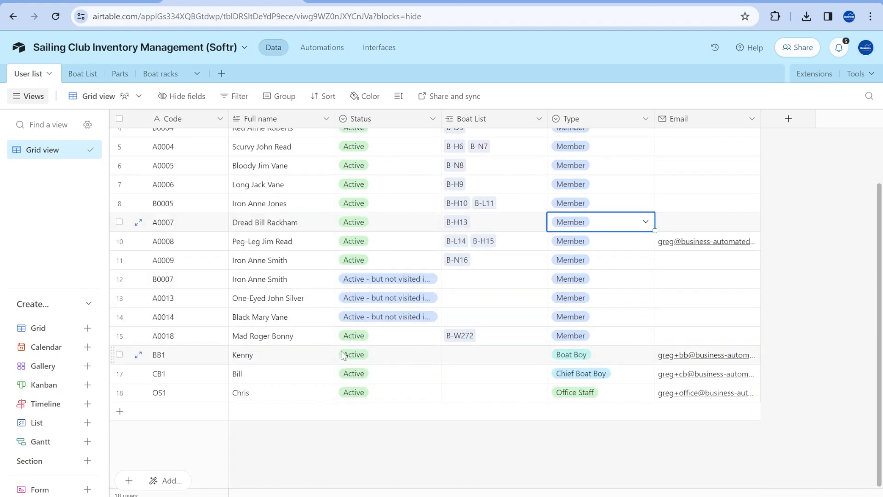
left_click(613, 354)
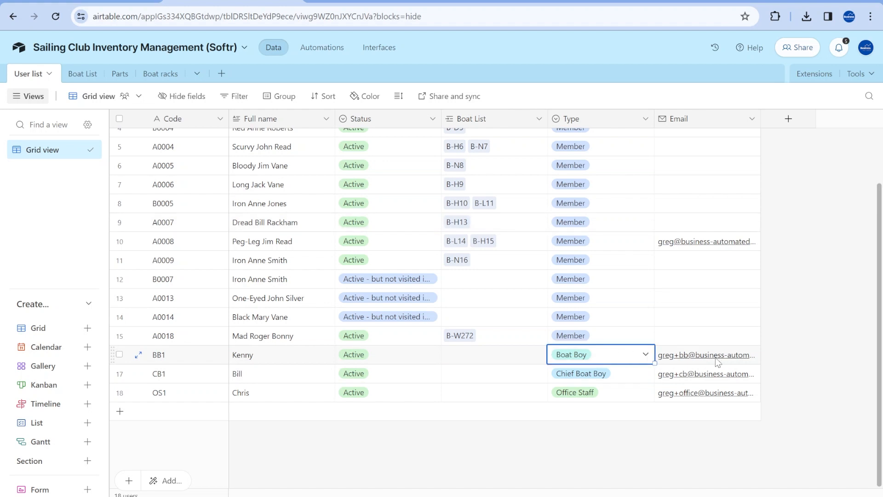
left_click(290, 356)
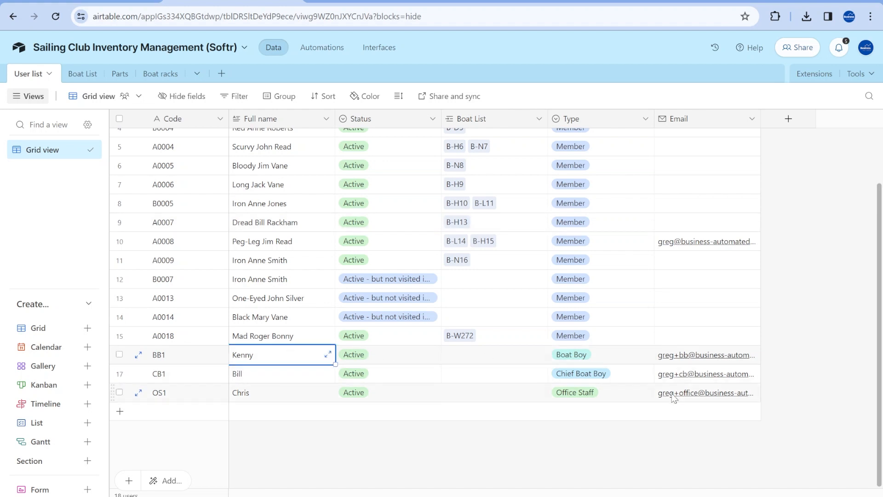
left_click(616, 379)
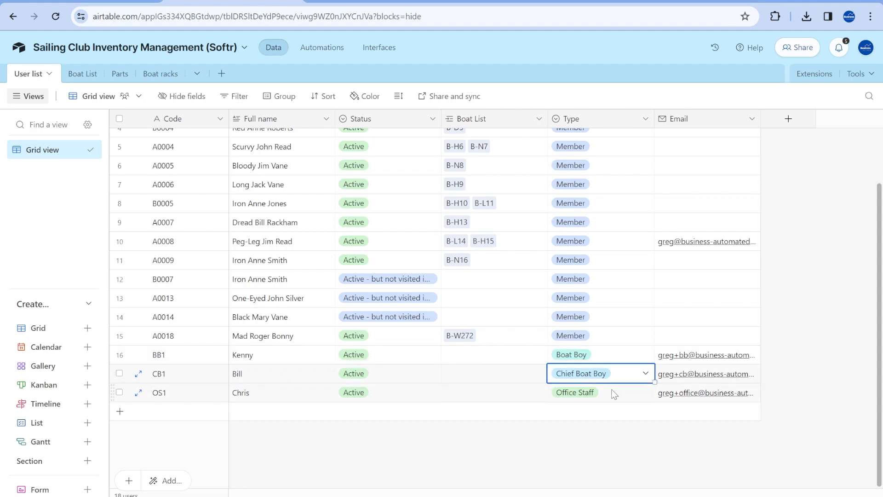
left_click(614, 394)
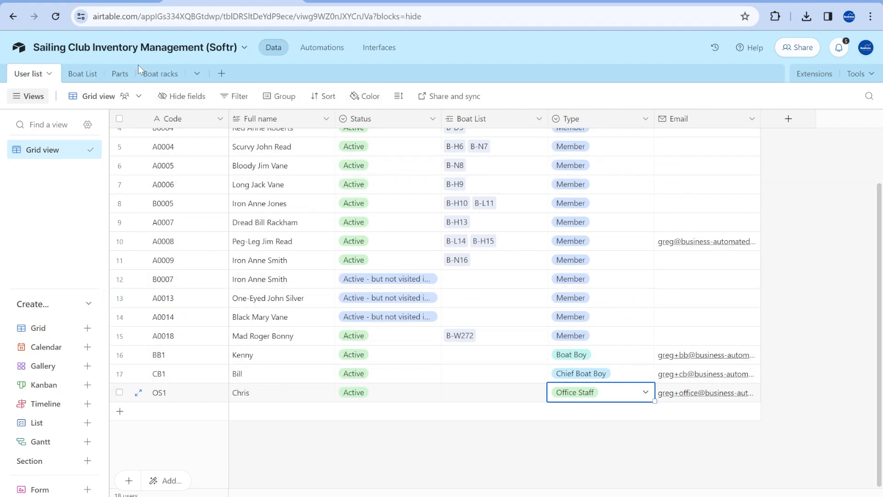
Open the Boat List table and examine the boats' type, image, member email and status fields.
left_click(89, 79)
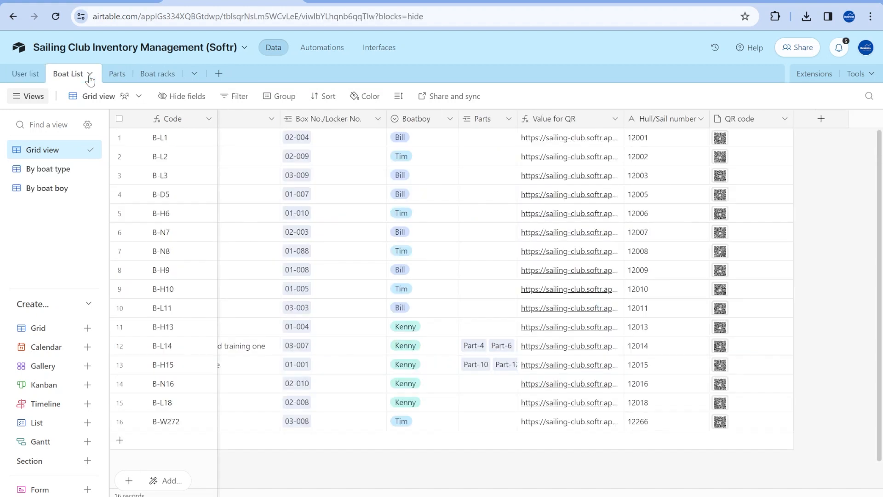
left_click(303, 181)
scroll(310, 186, "left", 10)
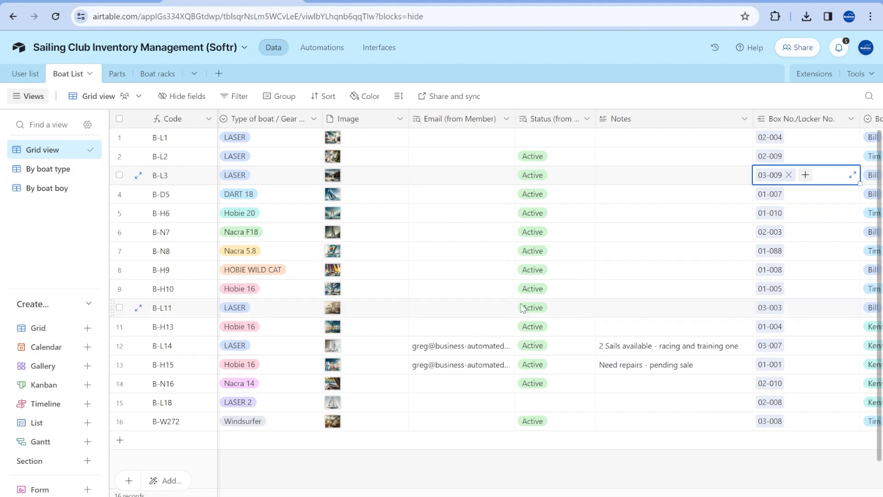
left_click(281, 134)
scroll(271, 222, "left", 2)
scroll(270, 221, "left", 2)
left_click(407, 156)
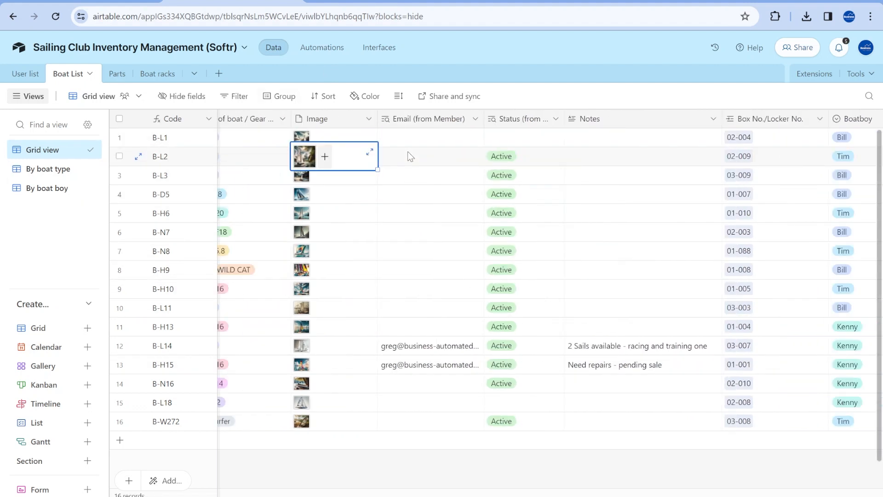
scroll(408, 155, "right", 4)
scroll(407, 156, "left", 3)
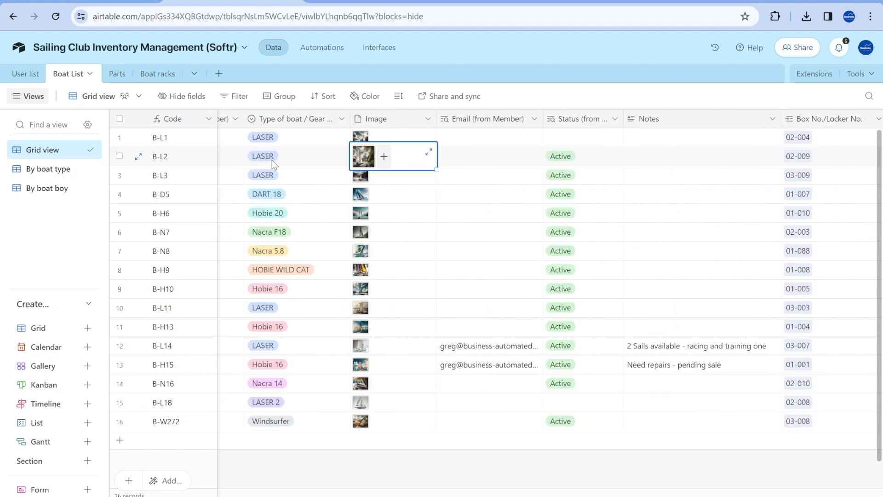
Review the notes, box/locker number, boatboy and linked parts of boats B-L14 and B-H15.
scroll(360, 183, "right", 2)
scroll(360, 183, "right", 4)
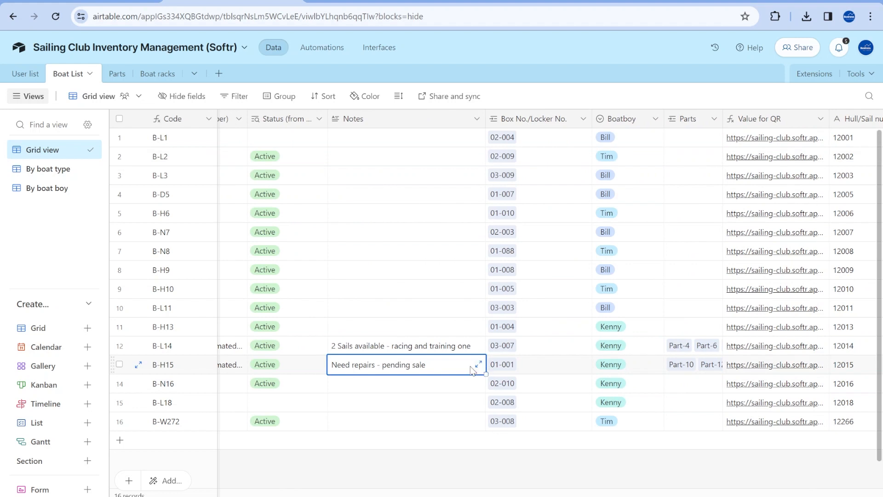
scroll(472, 370, "right", 3)
left_click(437, 351)
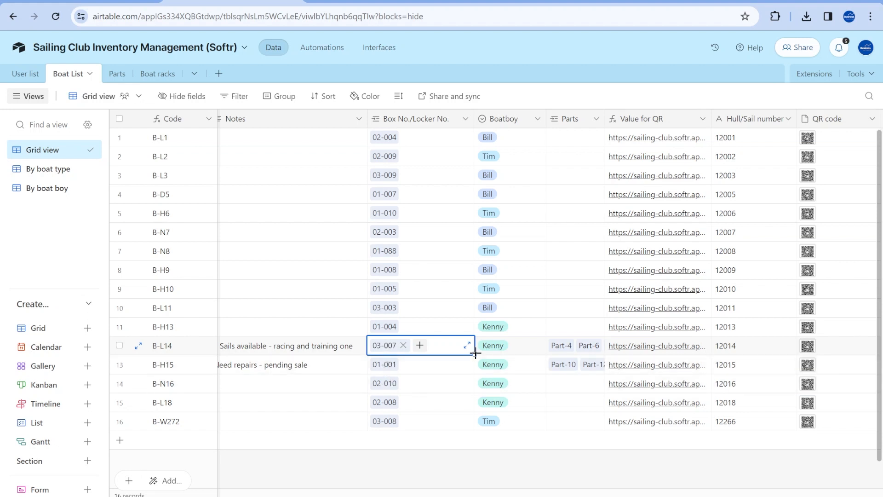
left_click(518, 335)
left_click(511, 354)
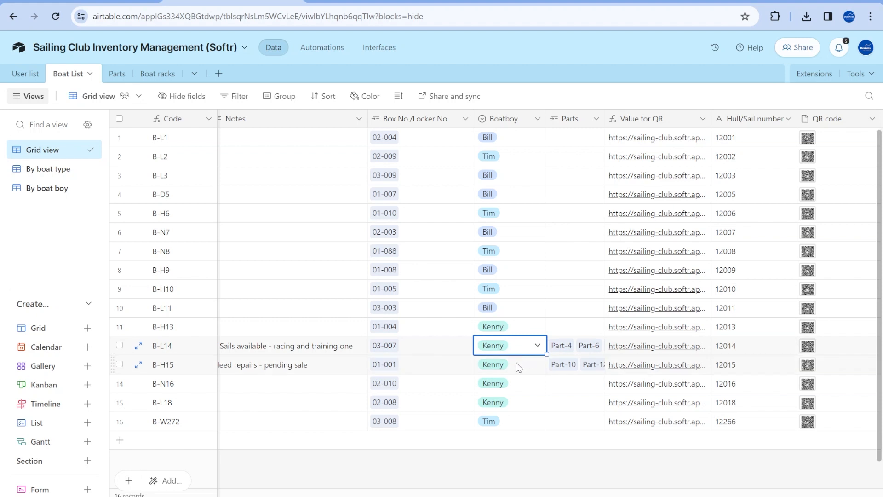
left_click(519, 365)
scroll(518, 367, "right", 2)
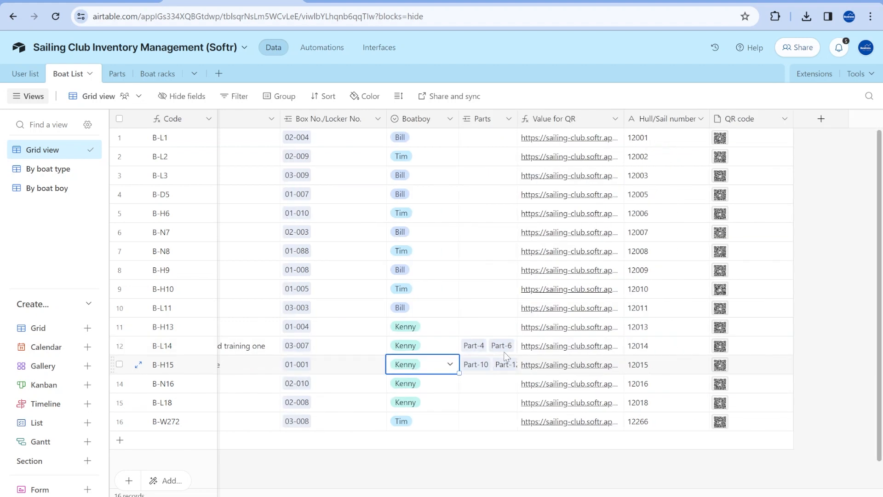
left_click(504, 349)
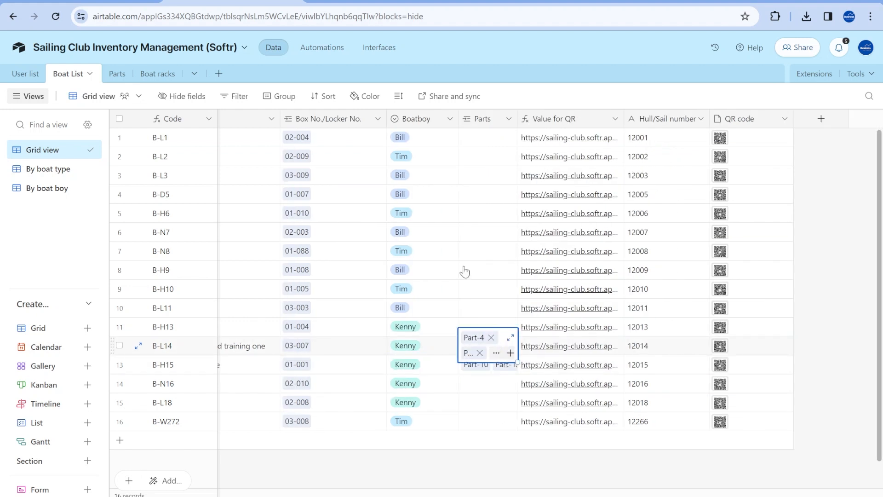
Open the Parts table and select the Boat list cells of all parts linked to boat B-L14.
left_click(120, 74)
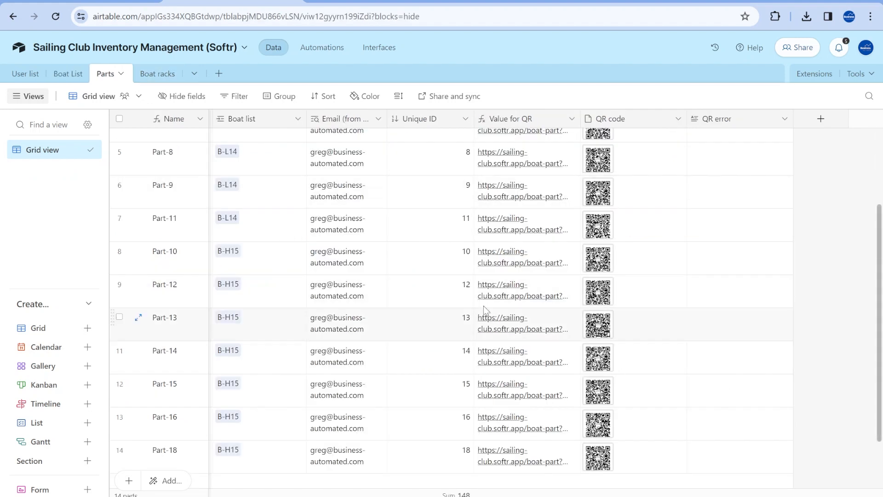
scroll(432, 280, "left", 10)
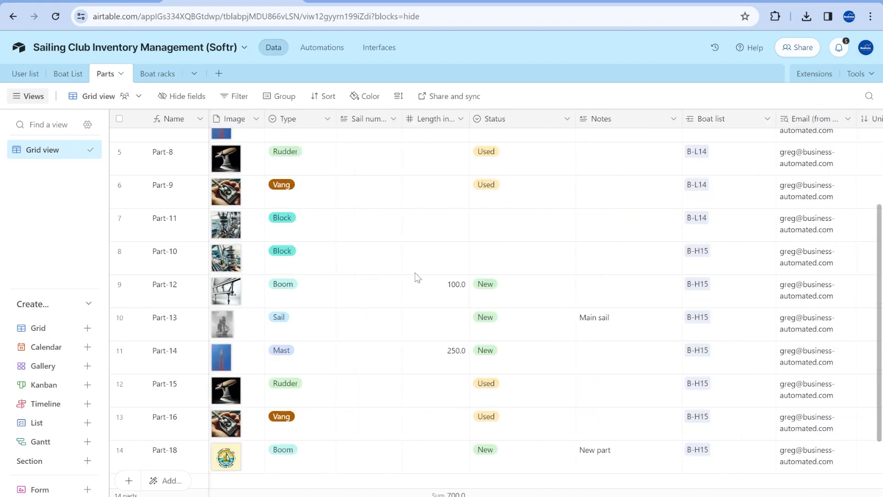
scroll(418, 276, "up", 3)
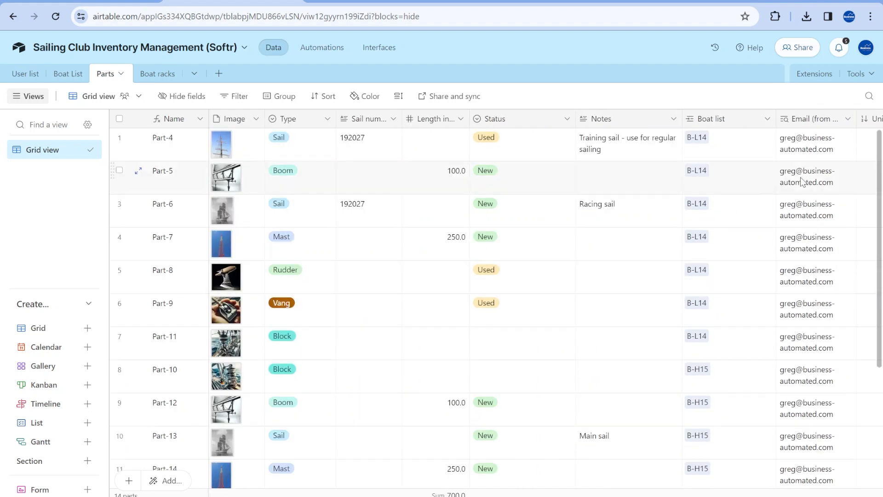
left_click_drag(725, 152, 717, 354)
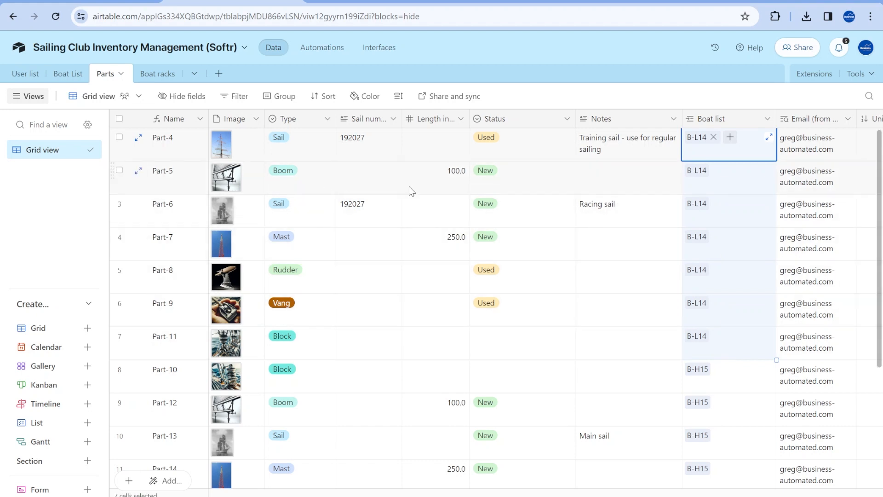
Examine Part-5's type, linked boat and QR fields, and check the type of Part-6.
left_click(266, 187)
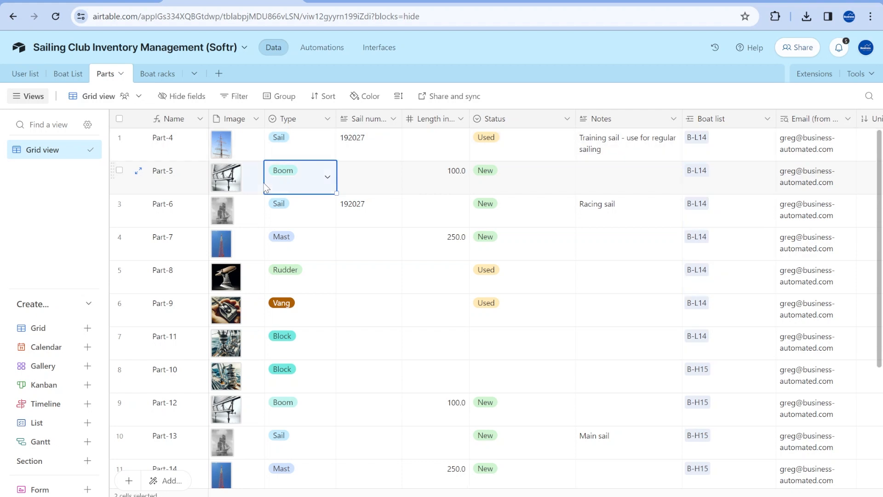
left_click(753, 189)
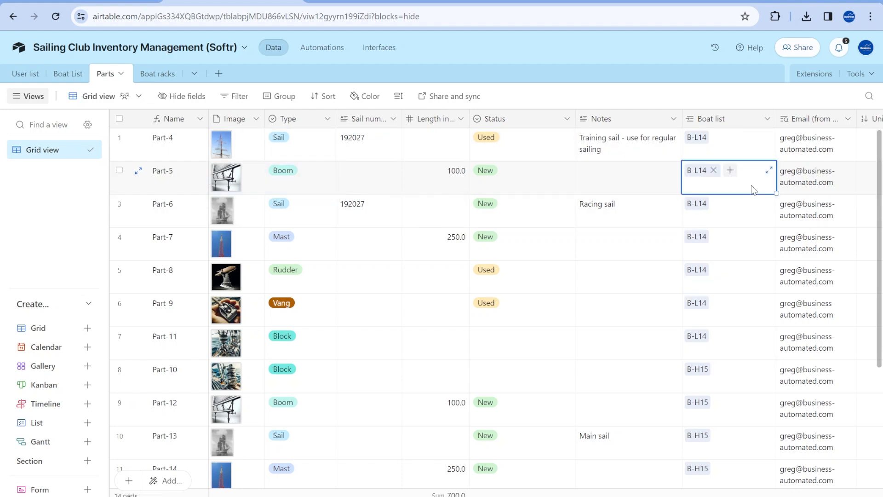
left_click(303, 191)
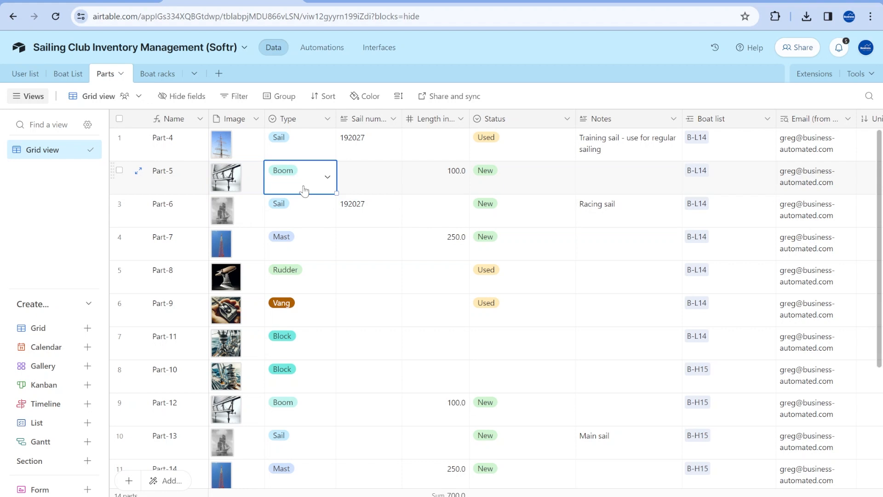
left_click(408, 191)
left_click(731, 189)
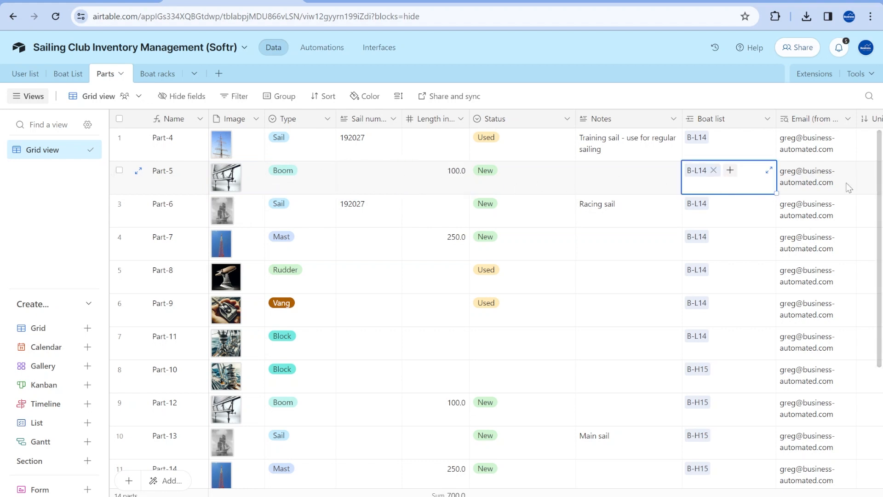
scroll(731, 185, "right", 6)
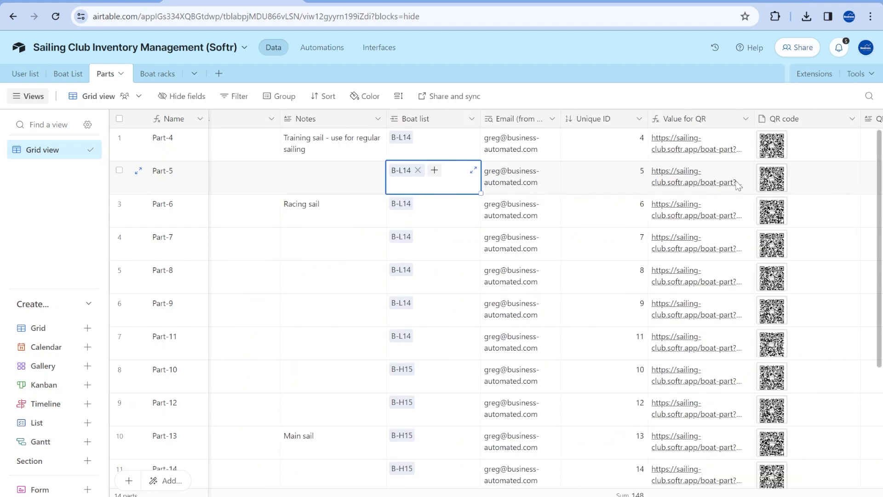
scroll(738, 183, "left", 6)
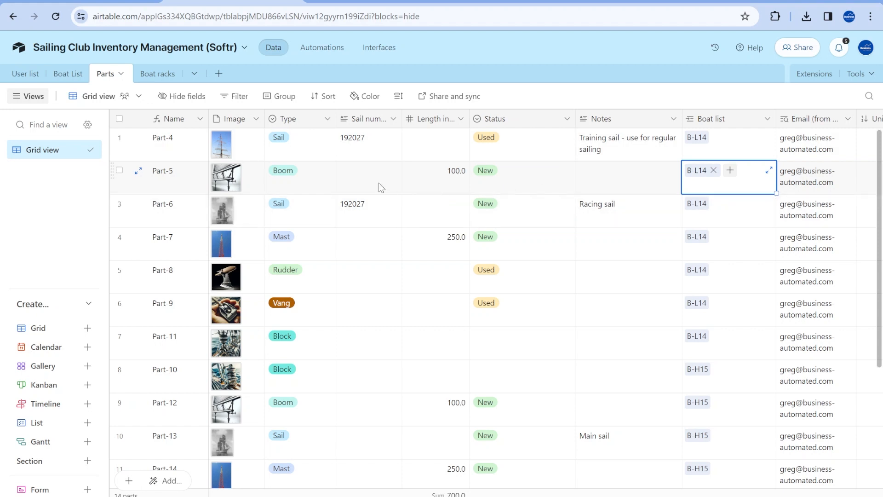
left_click(314, 192)
left_click(322, 213)
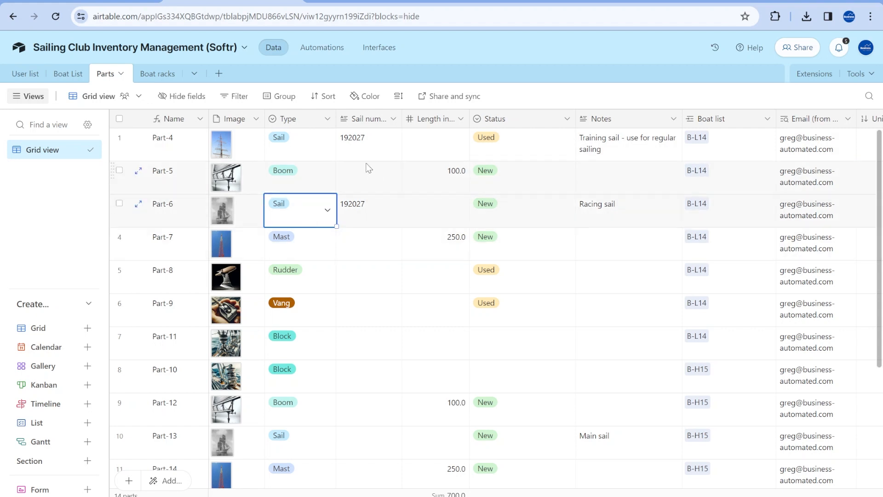
Compare the sail number, boat link and notes of Part-6 with the notes of Part-4.
left_click(379, 213)
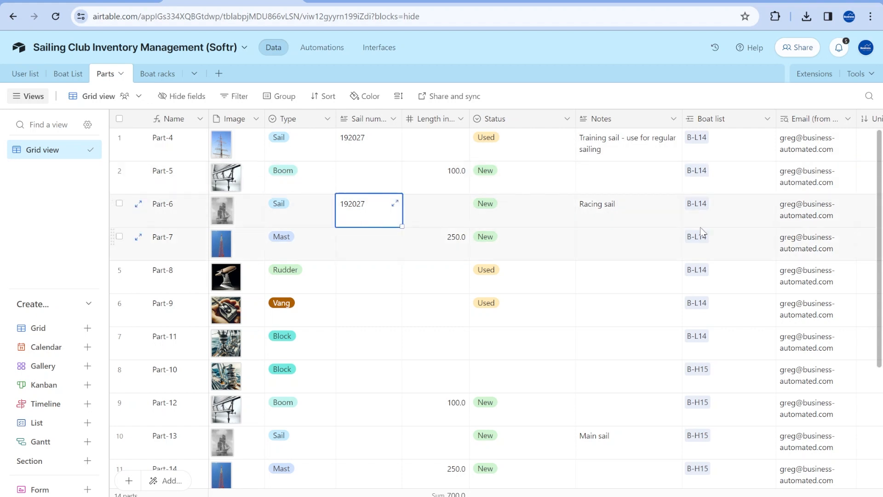
left_click(716, 215)
left_click(641, 216)
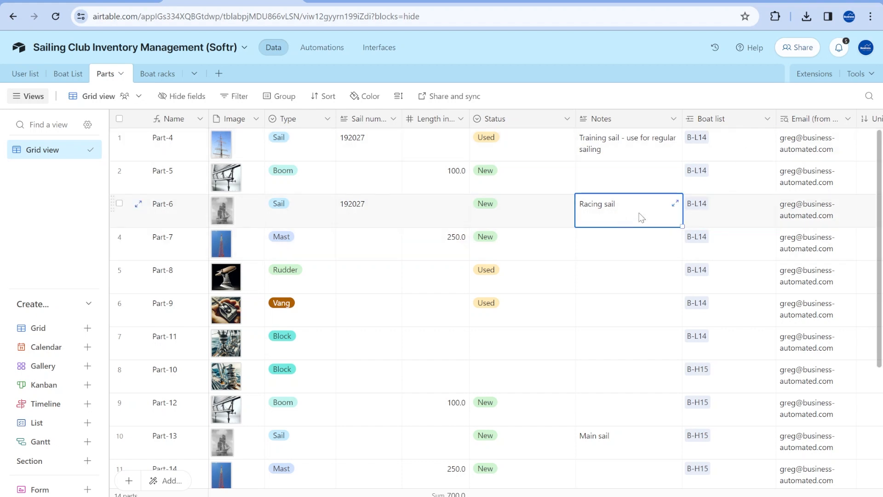
left_click(368, 223)
left_click(634, 158)
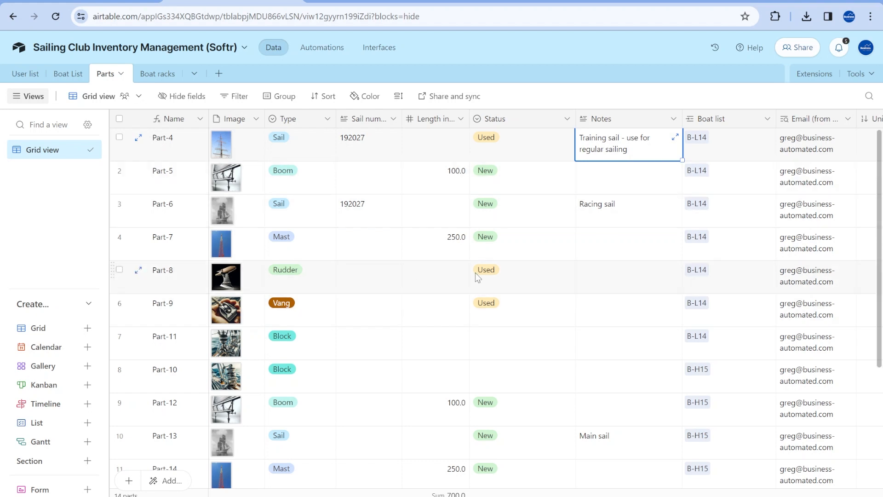
scroll(478, 272, "right", 3)
scroll(400, 271, "left", 3)
Examine the type, sail number, length and notes fields of Part-8 and Part-9 in the Parts table.
left_click(304, 320)
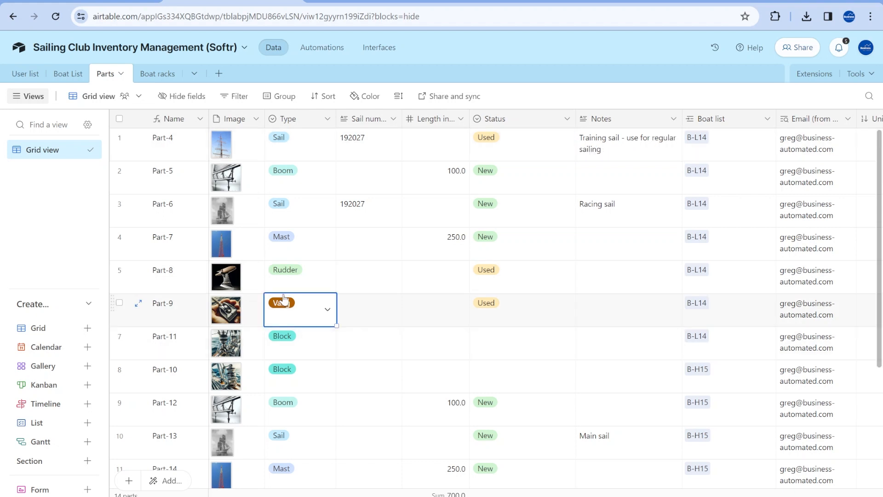
left_click(308, 286)
left_click(427, 290)
left_click(304, 318)
left_click(389, 318)
left_click(580, 318)
scroll(715, 322, "right", 5)
scroll(253, 325, "left", 5)
scroll(761, 317, "down", 2)
scroll(761, 317, "up", 2)
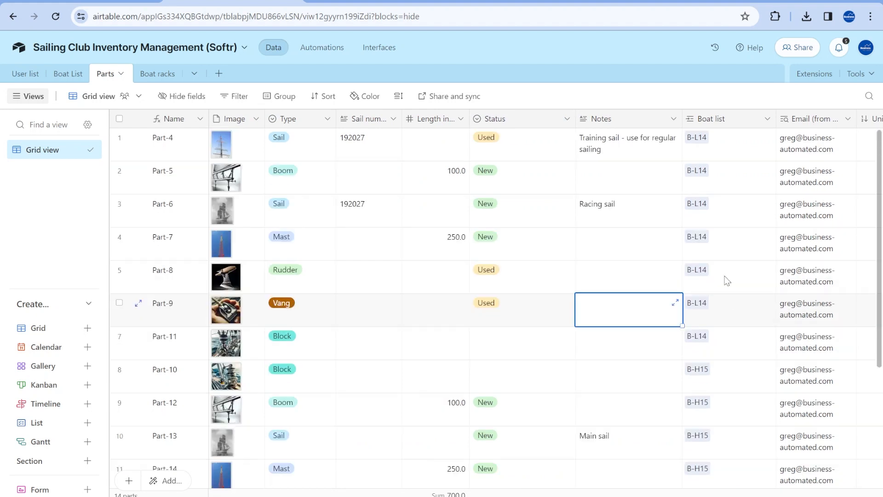
Open the Boat racks table and examine its boat, boat type, building number, accessibility and QR code fields.
left_click(157, 74)
scroll(322, 239, "up", 3)
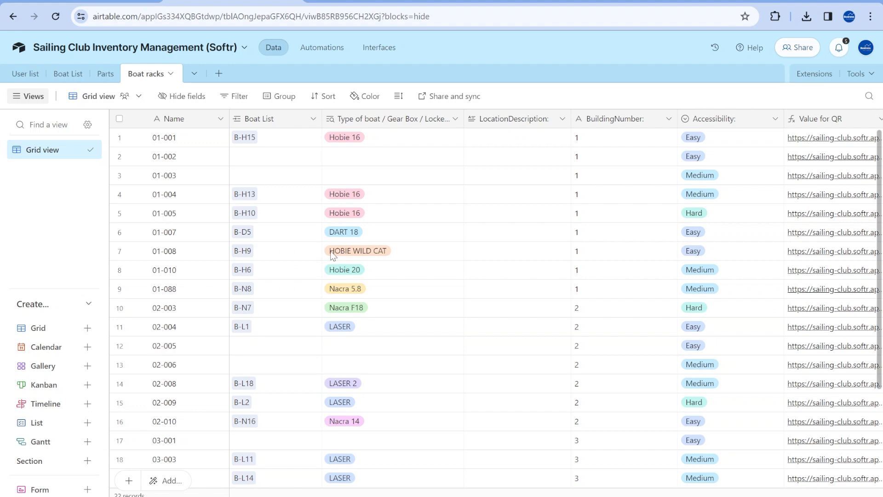
scroll(361, 355, "down", 3)
scroll(386, 351, "up", 3)
scroll(407, 174, "right", 3)
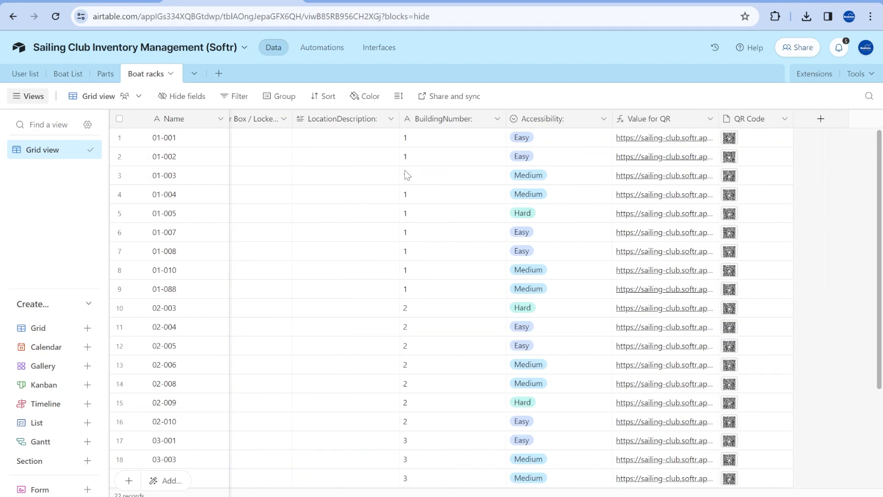
scroll(407, 175, "left", 3)
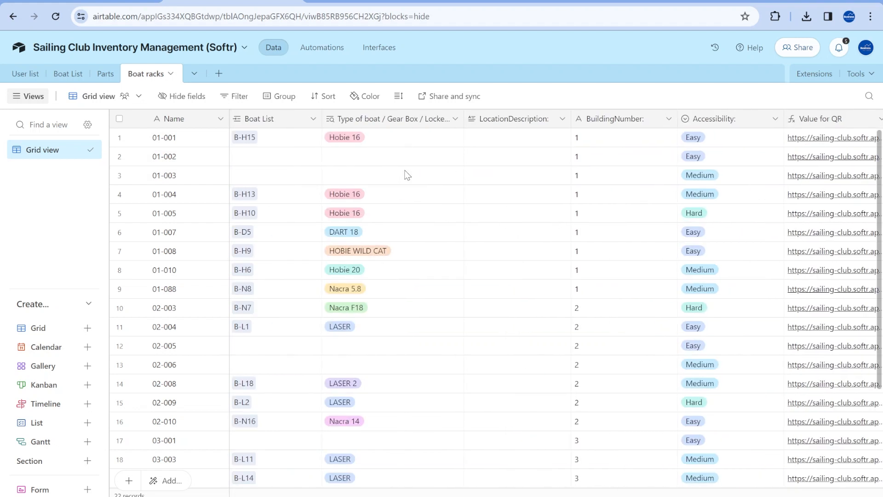
Review the full list of records in the Parts table and reopen the Boat List table.
left_click(105, 75)
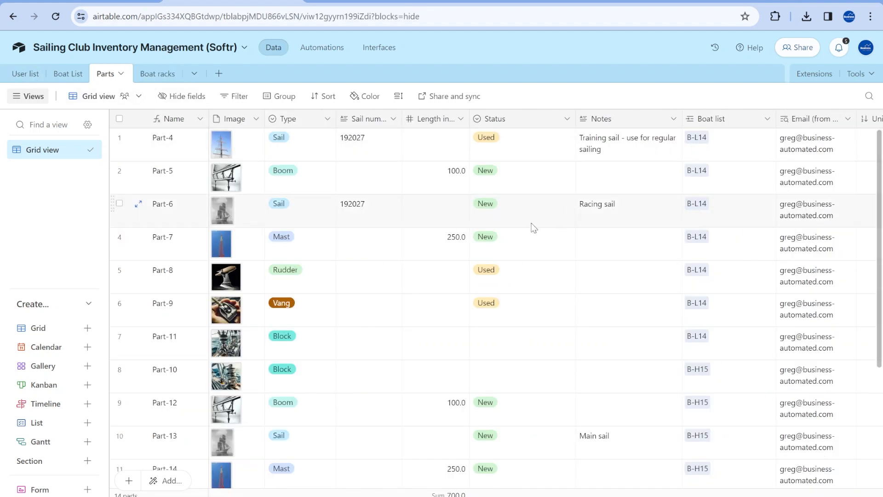
scroll(379, 203, "down", 4)
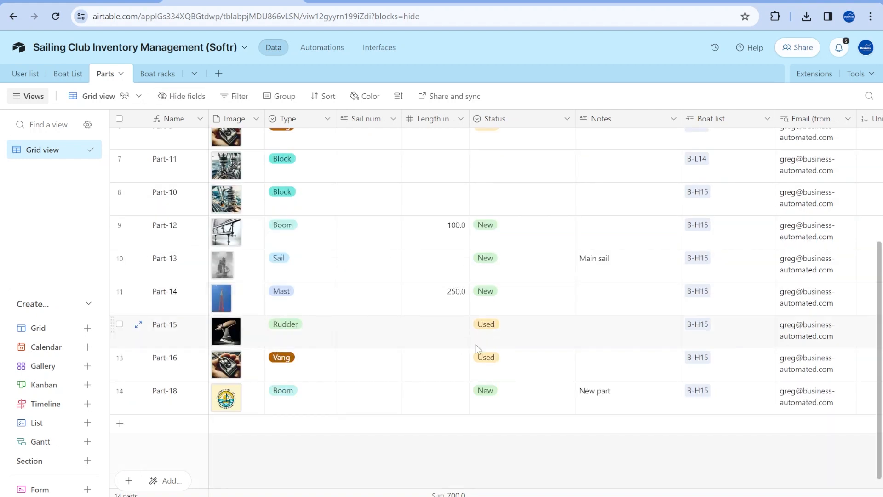
scroll(476, 344, "up", 4)
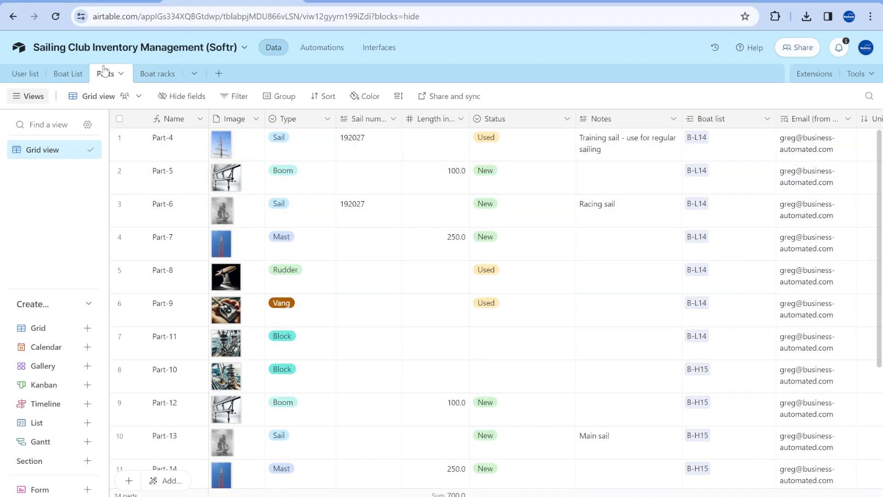
left_click(69, 73)
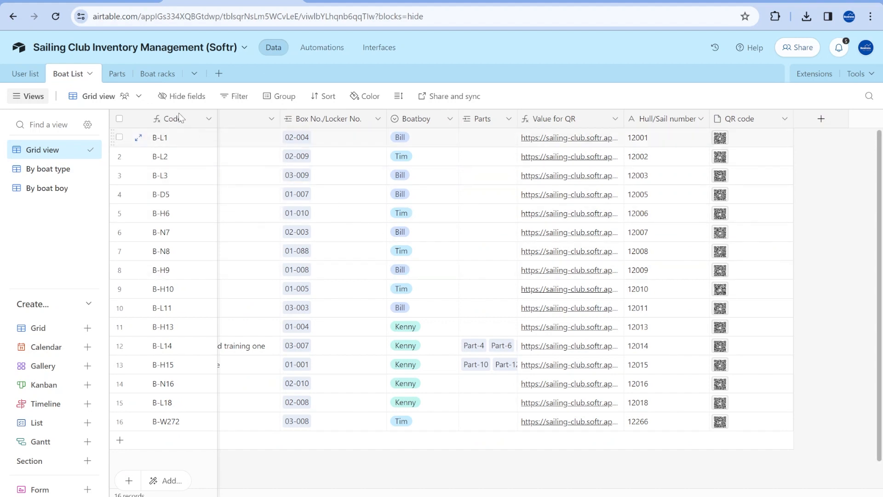
Return to the Boat racks table, check rack 01-002's fields and select the boat linked to rack 01-004.
left_click(157, 73)
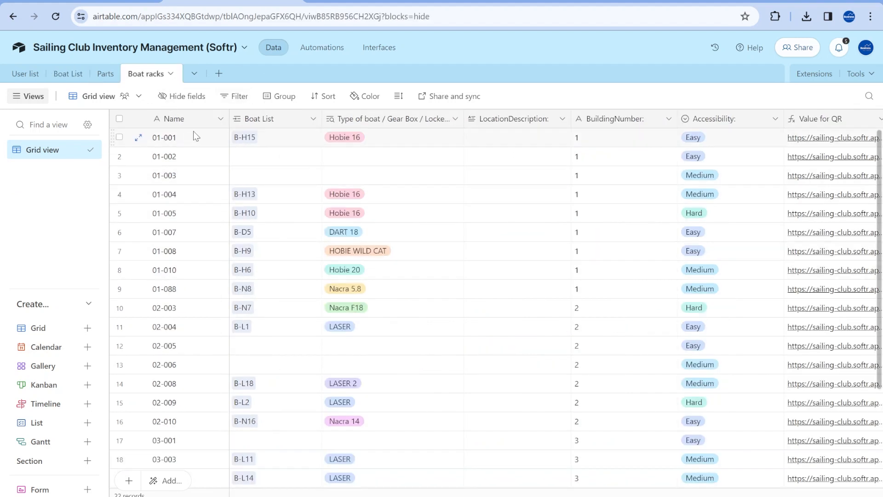
left_click(179, 159)
scroll(371, 170, "right", 4)
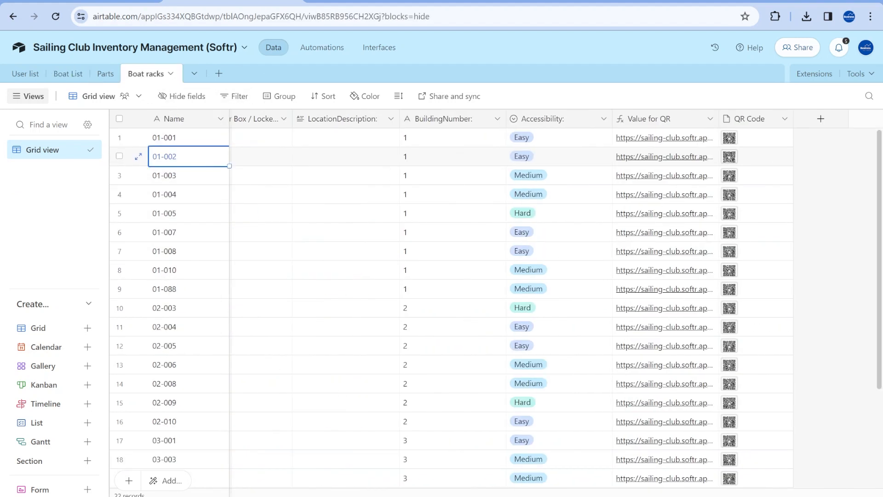
scroll(455, 198, "left", 4)
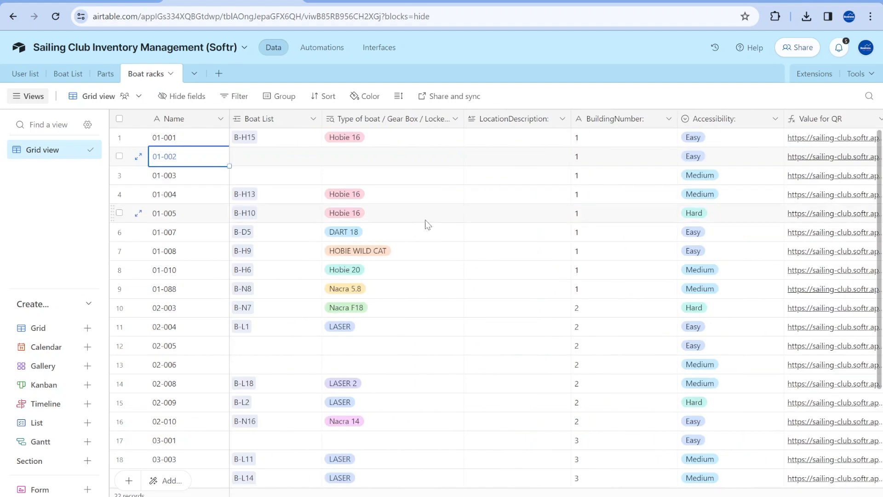
left_click(279, 202)
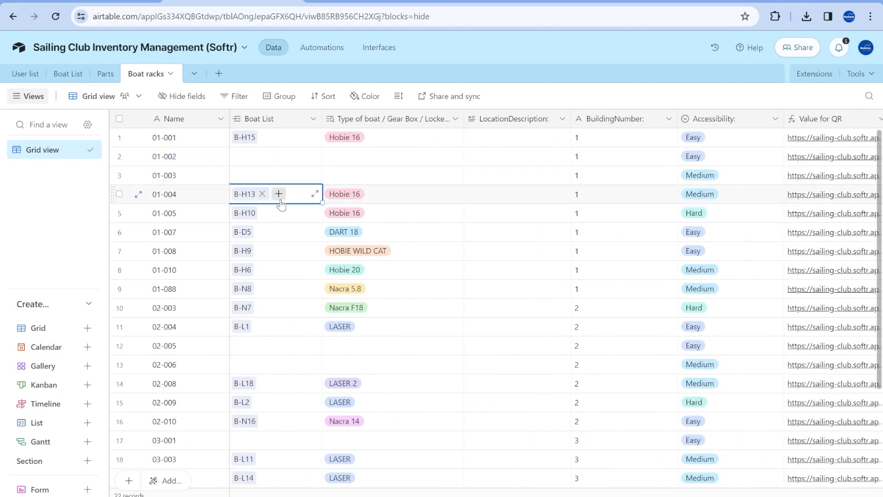
Open the User list table and check the user types of the members and staff.
left_click(27, 77)
left_click(630, 222)
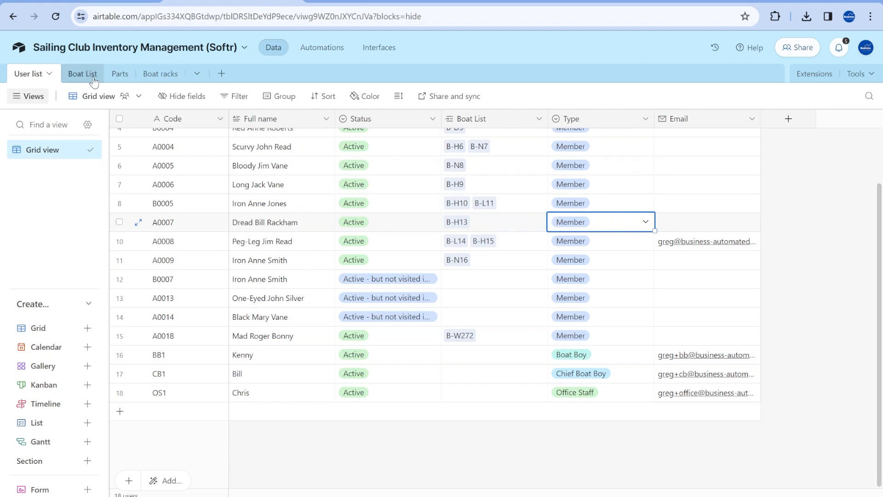
left_click(635, 381)
Reopen the Boat racks table and select the linked boat and boat type of rack 02-004.
left_click(158, 74)
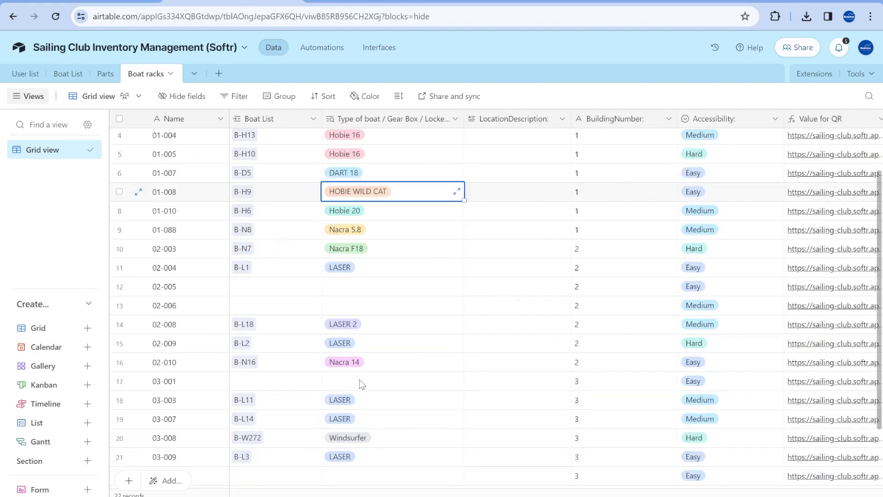
scroll(362, 384, "down", 3)
left_click_drag(382, 212, 277, 216)
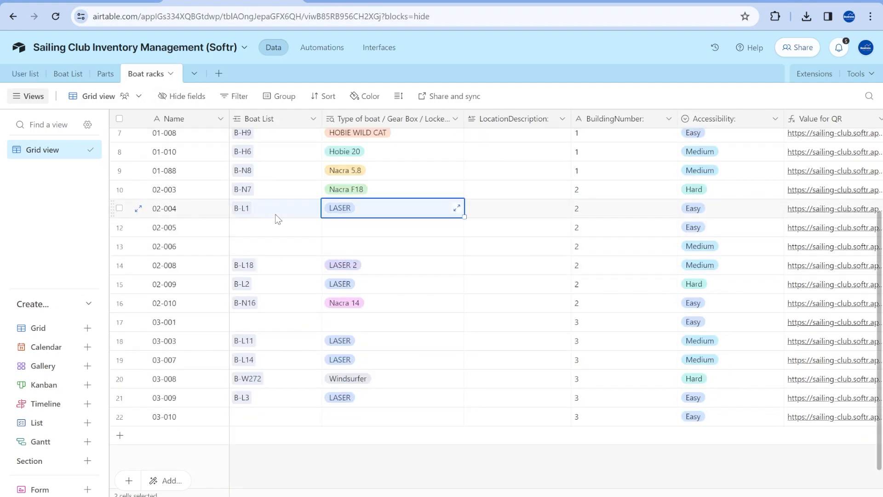
Go through the User list, Boat List and Parts tables once more, viewing all the part records.
left_click(26, 79)
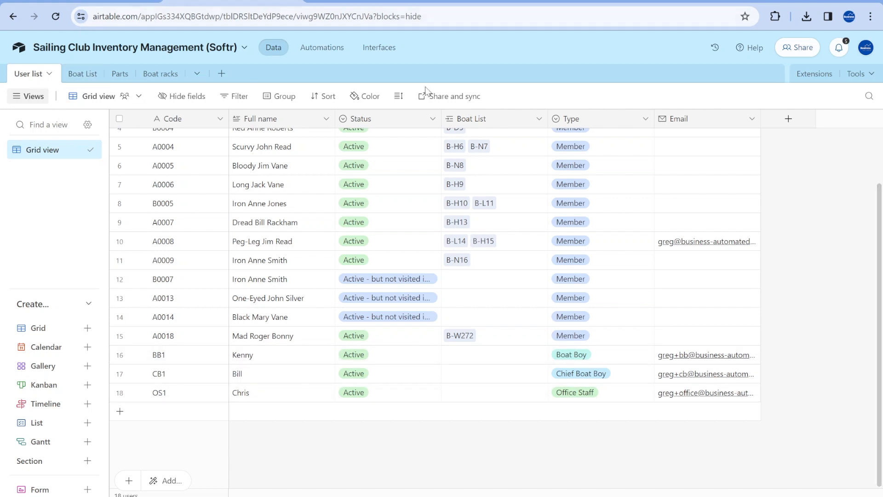
left_click(103, 76)
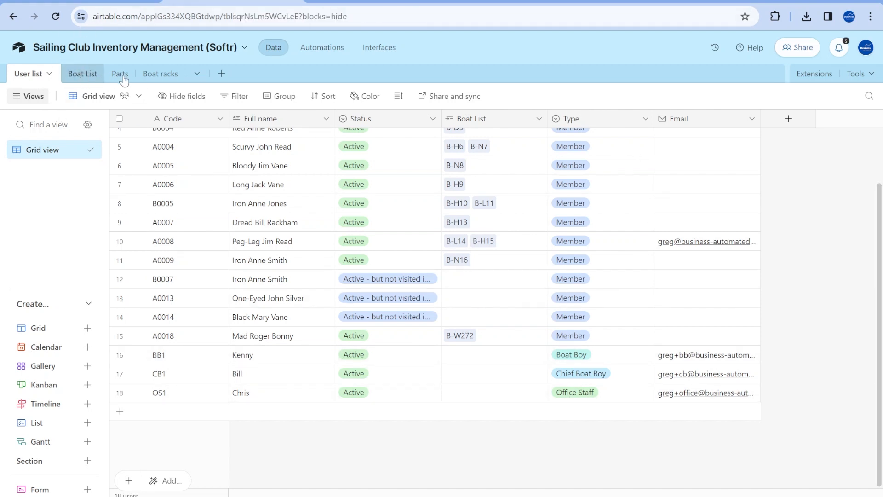
left_click(122, 74)
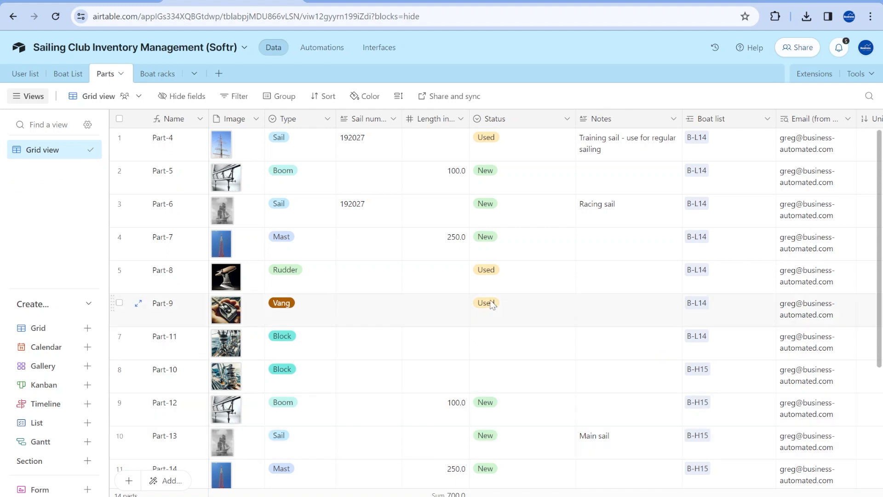
scroll(490, 350, "down", 5)
scroll(489, 404, "up", 5)
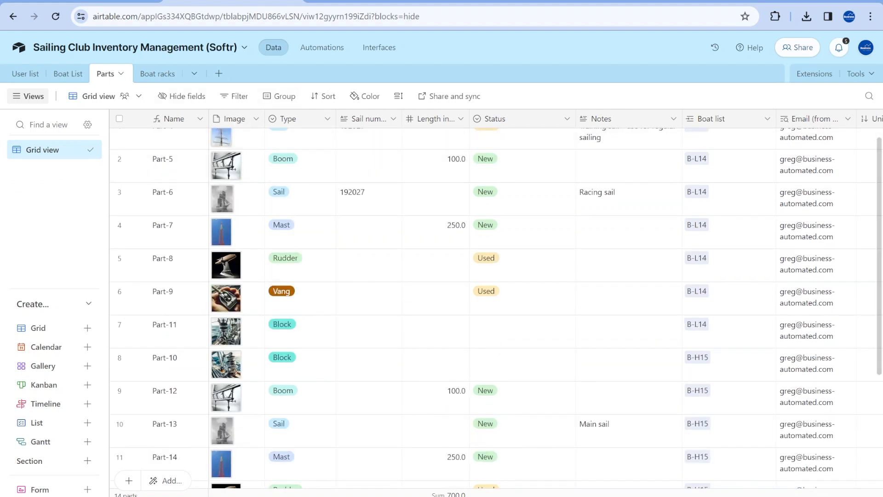
Switch to the Softr dashboard, open the Boat Portal application and show its users section.
left_click(373, 1)
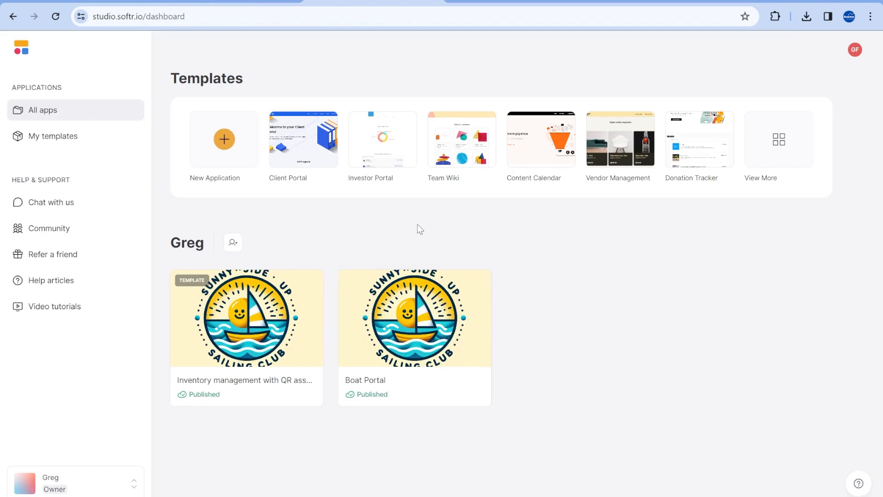
mouse_move(230, 328)
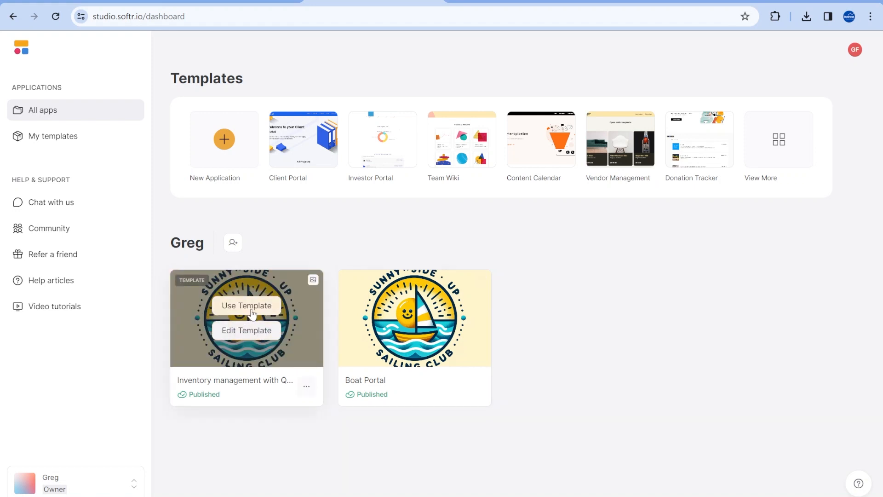
left_click(394, 317)
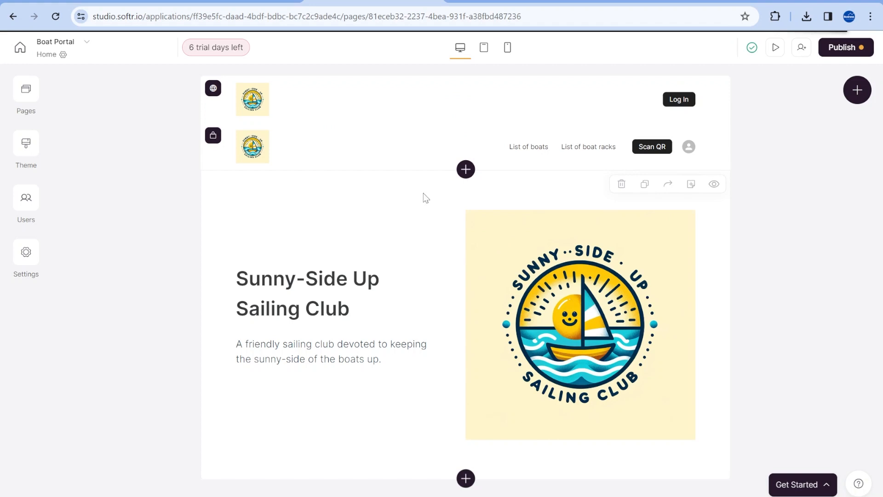
left_click(26, 199)
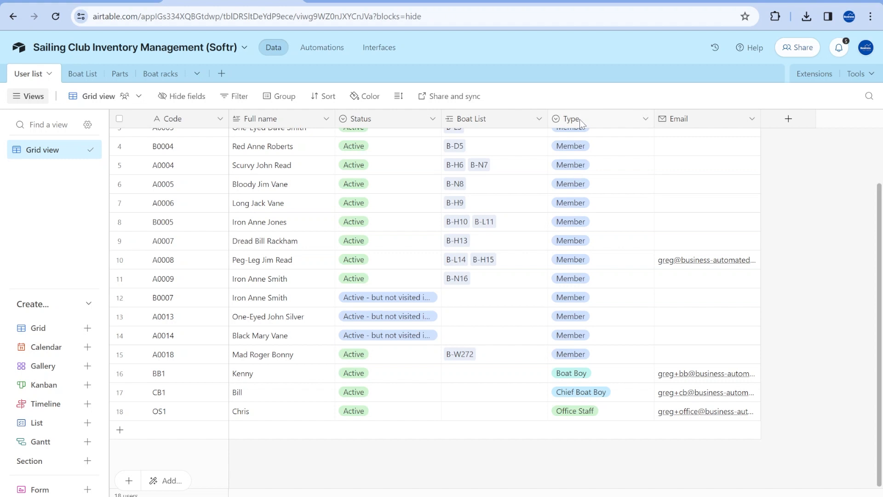
Inspect the single-select options of the Type field in Airtable's User list and close the field settings.
double_click(579, 120)
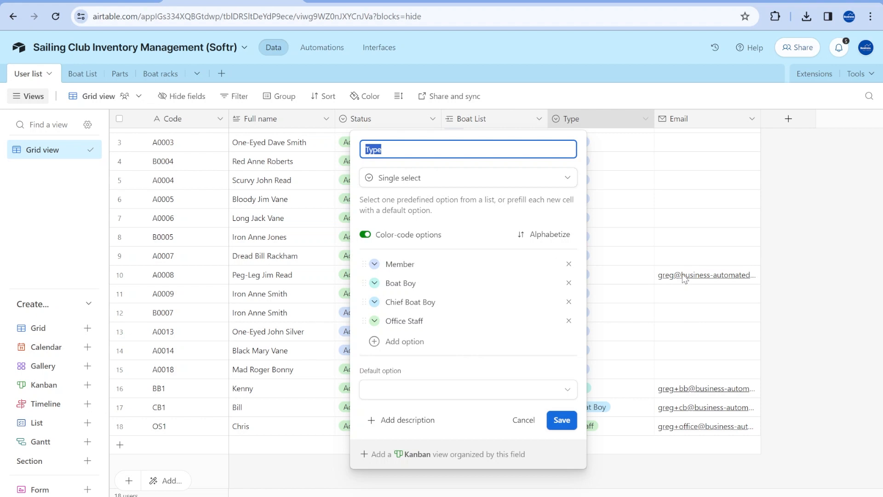
key("Escape")
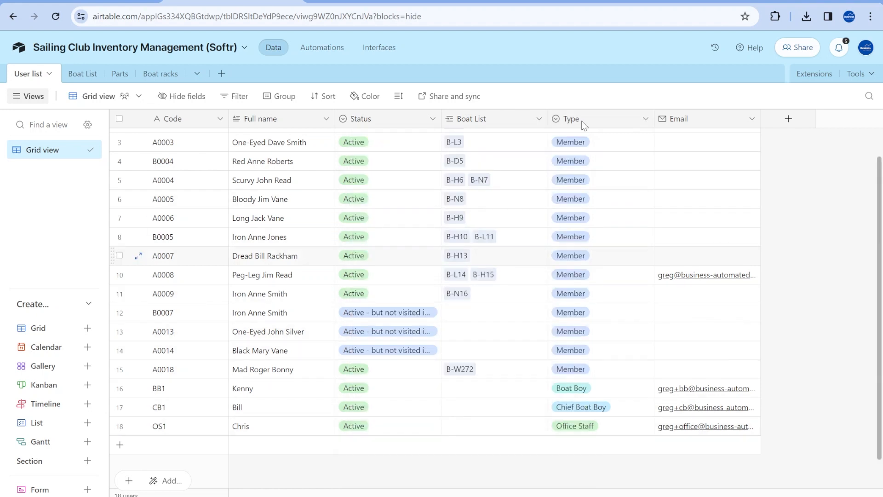
Switch back to Softr, open the user groups and review the condition that adds users to the Boat Boys group.
left_click(373, 3)
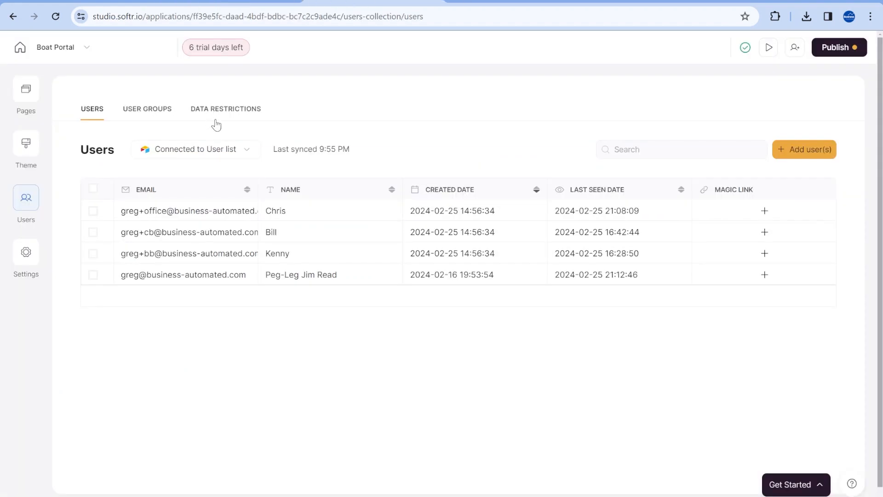
left_click(148, 114)
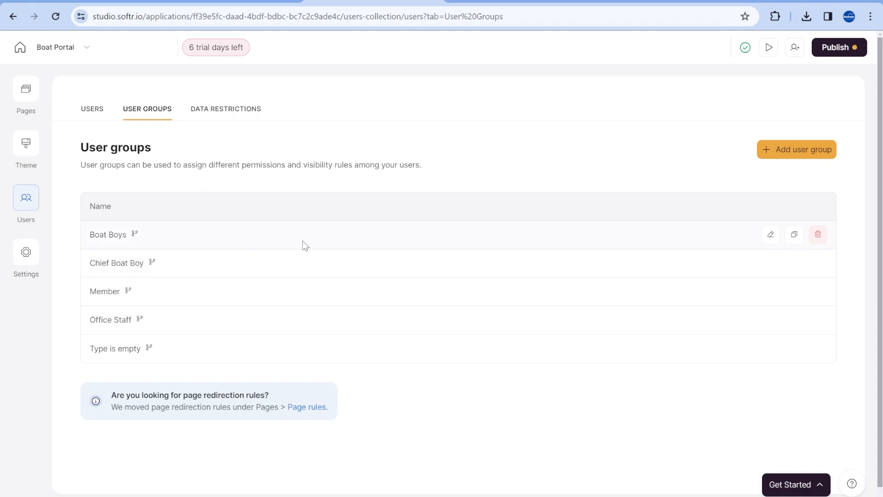
left_click(770, 235)
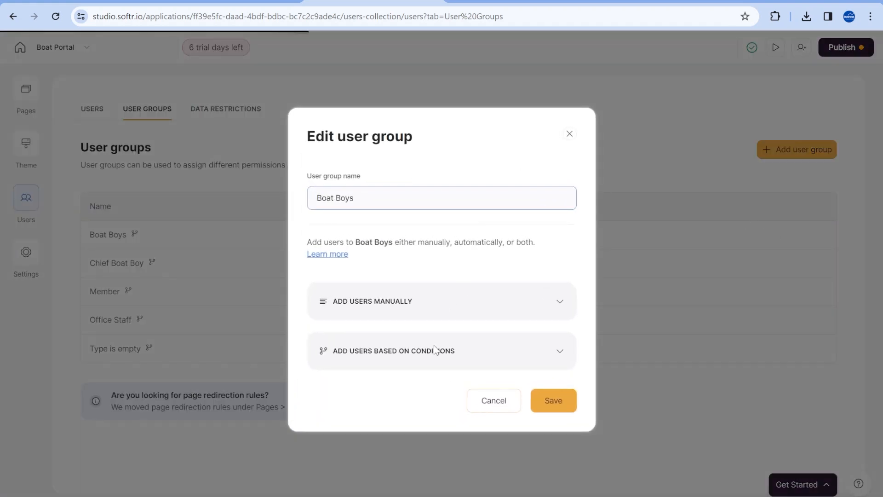
left_click(466, 355)
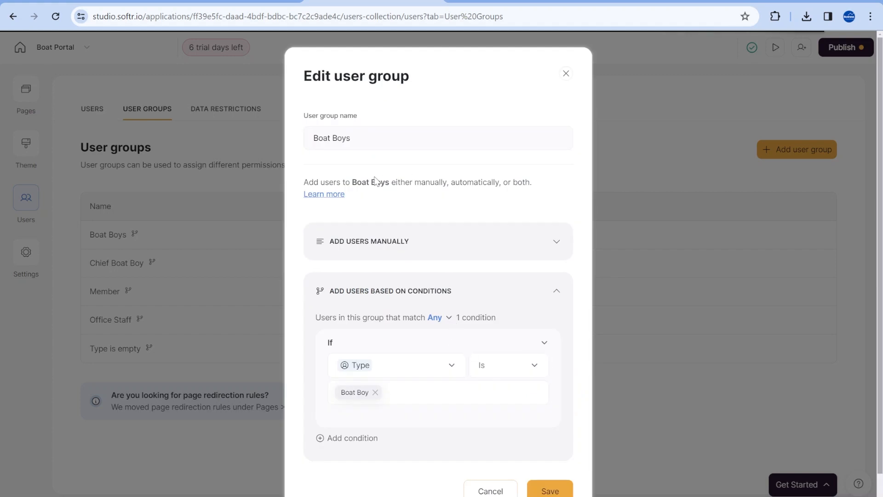
scroll(494, 369, "down", 1)
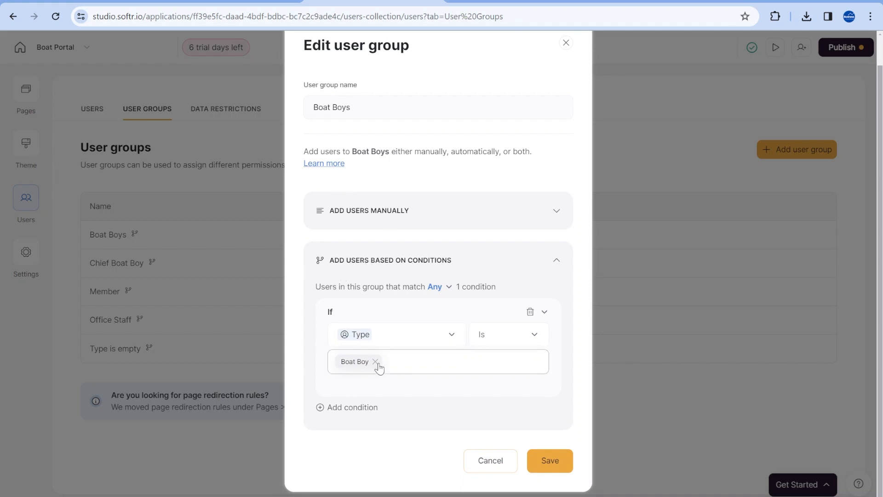
left_click(488, 465)
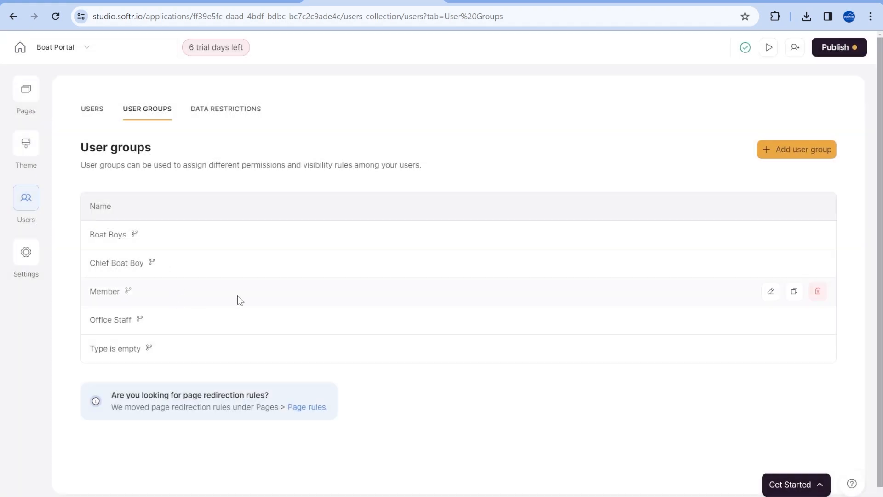
Review the condition that adds users to the Member group and close its settings without saving.
left_click(770, 292)
left_click(448, 347)
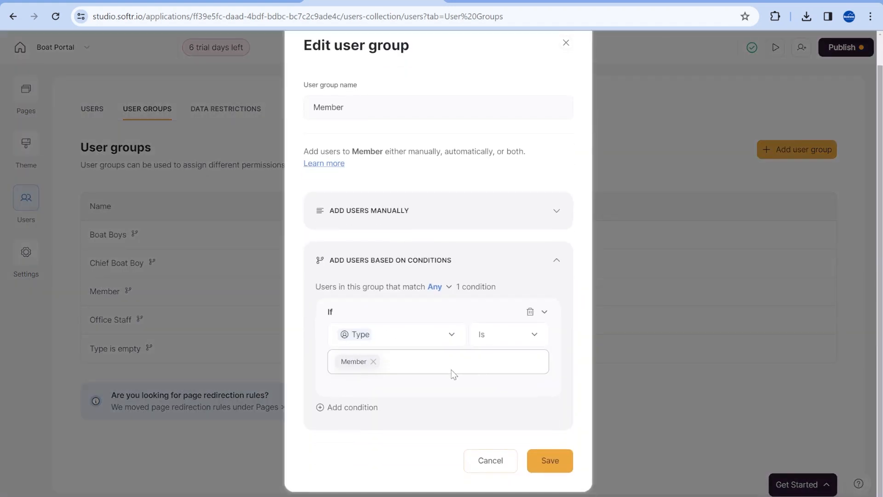
left_click(486, 465)
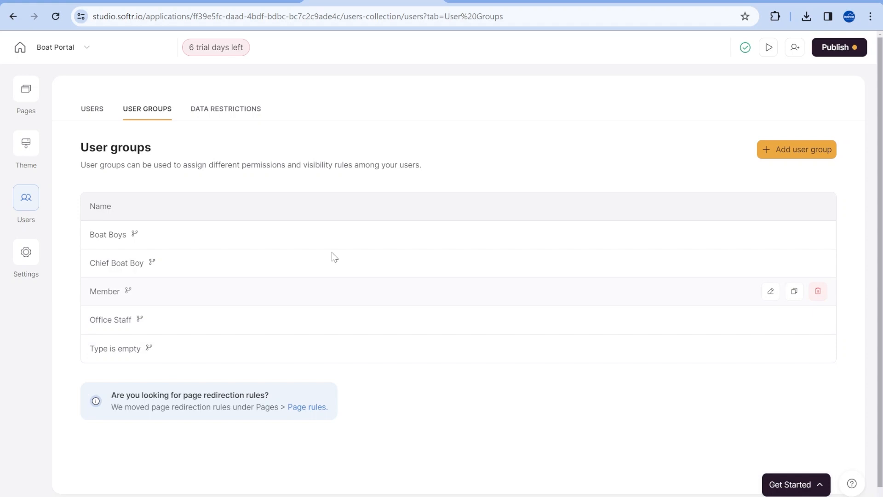
Open the Home page and check who can see the header containing only the Log In button.
left_click(31, 94)
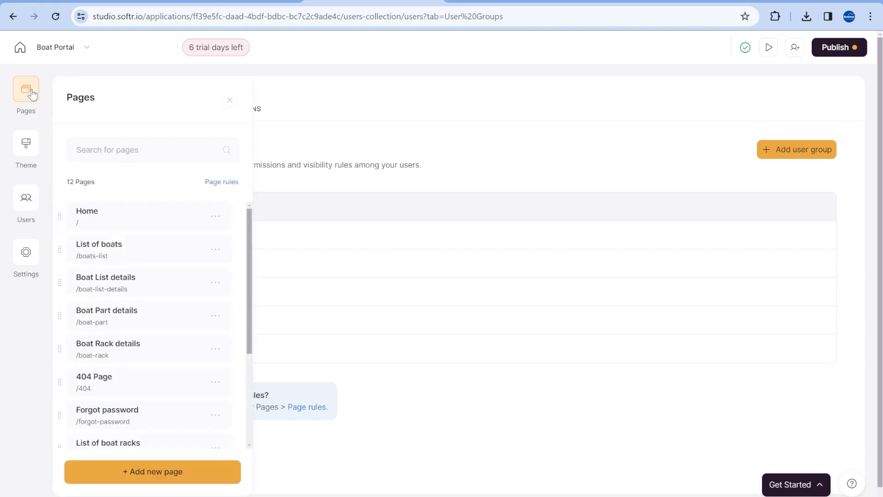
left_click(92, 216)
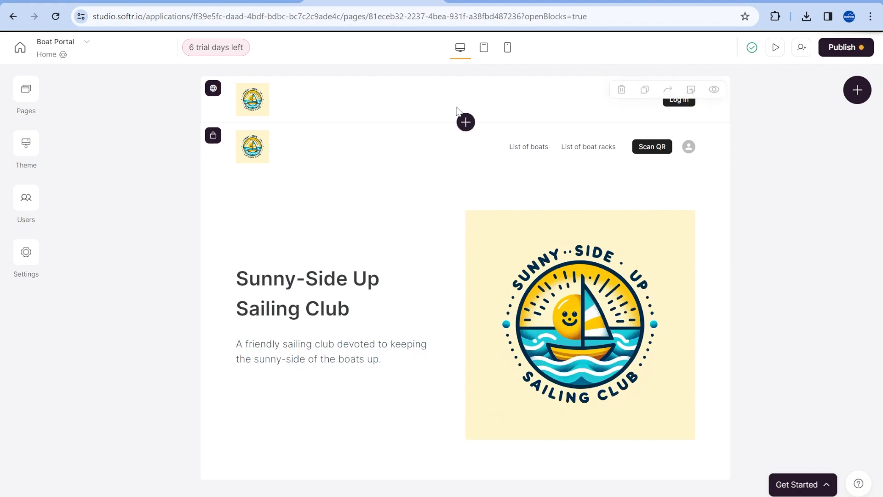
left_click(338, 115)
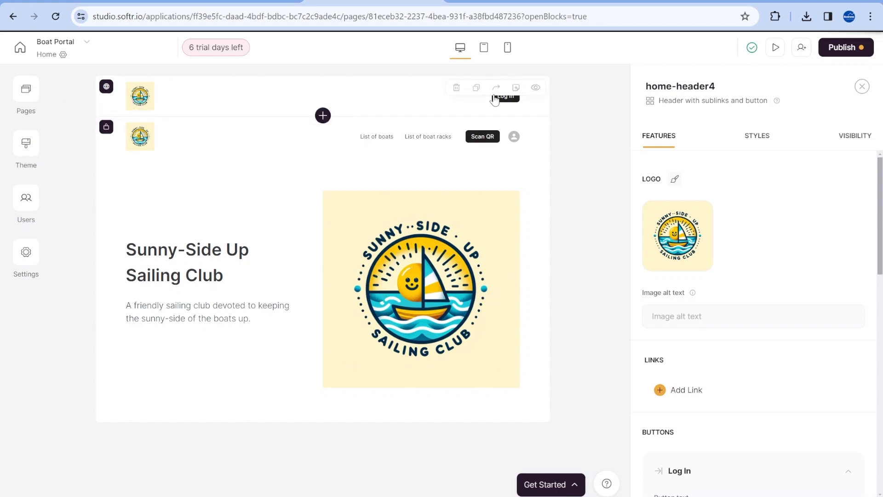
left_click(850, 140)
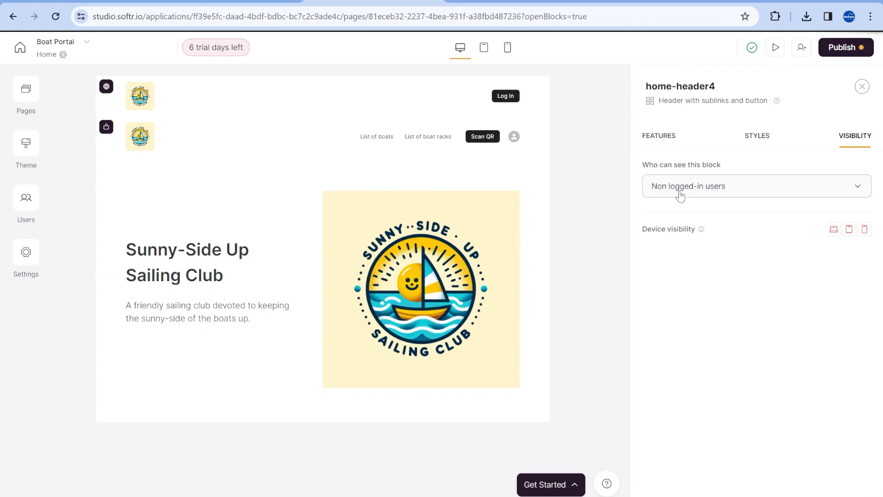
Review the features and visibility of the header with the boat links, and check the hero block's visibility.
left_click(247, 134)
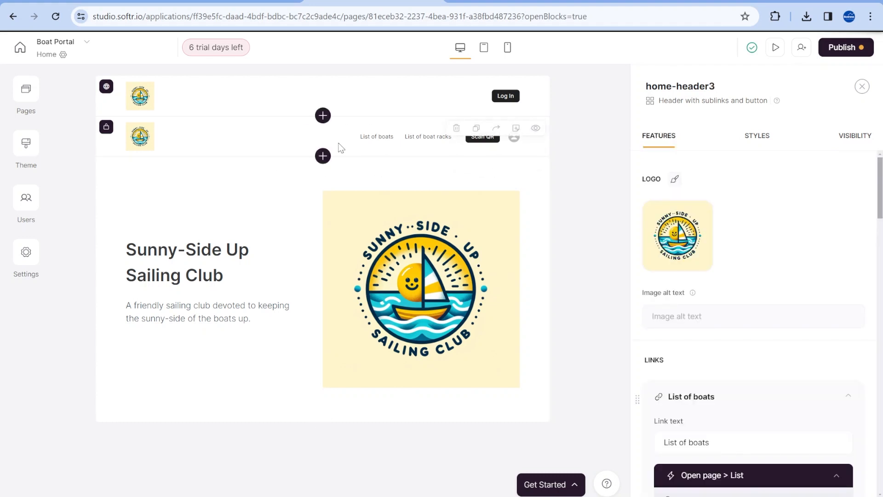
scroll(782, 276, "down", 3)
scroll(763, 313, "down", 2)
scroll(804, 216, "up", 5)
left_click(854, 136)
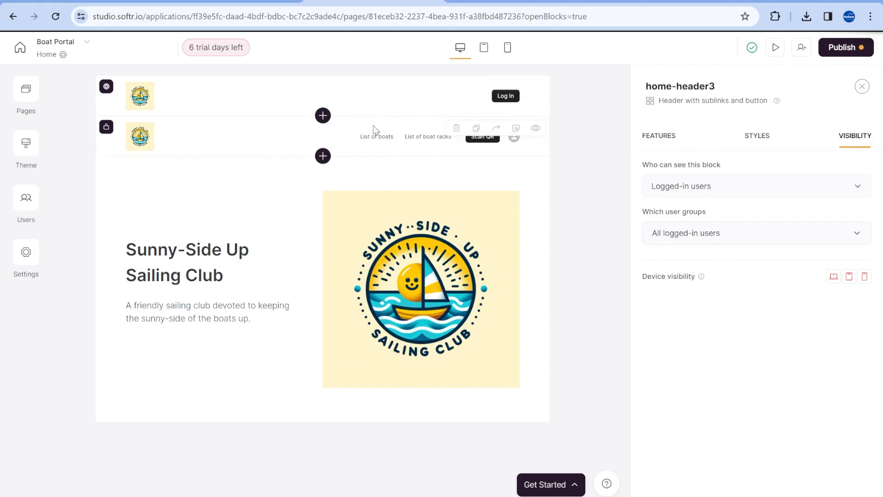
left_click(250, 196)
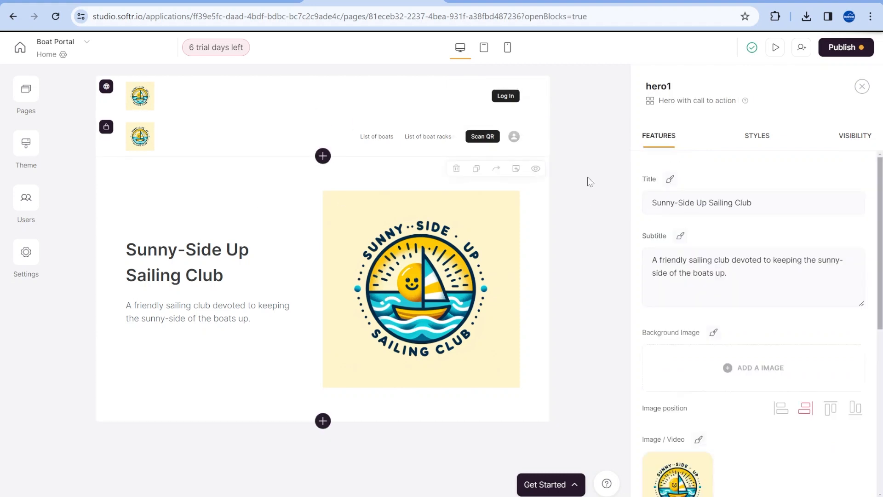
left_click(860, 137)
Examine which pages the List of boats and List of boat racks links open in the logged-in header.
left_click(354, 130)
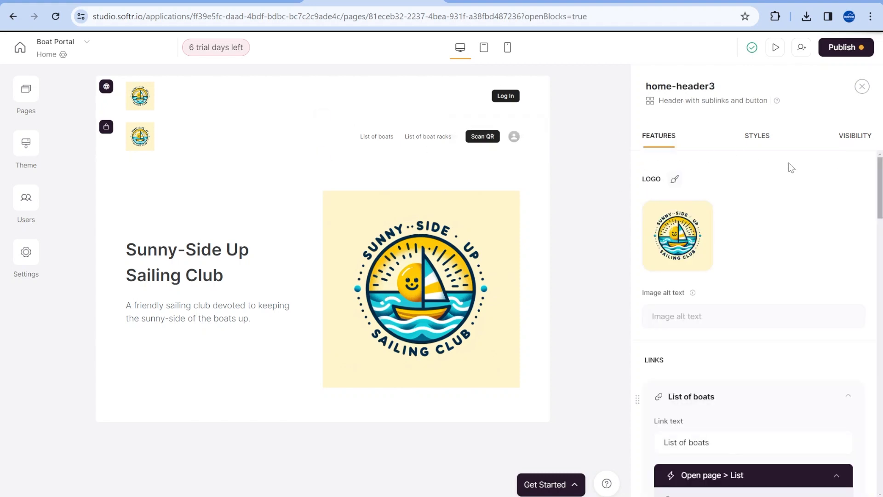
scroll(790, 165, "down", 3)
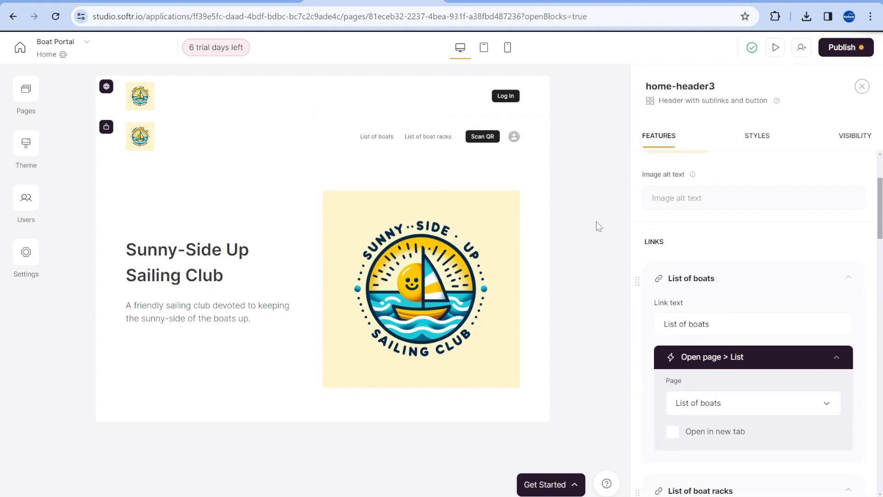
scroll(842, 274, "down", 1)
scroll(837, 294, "down", 1)
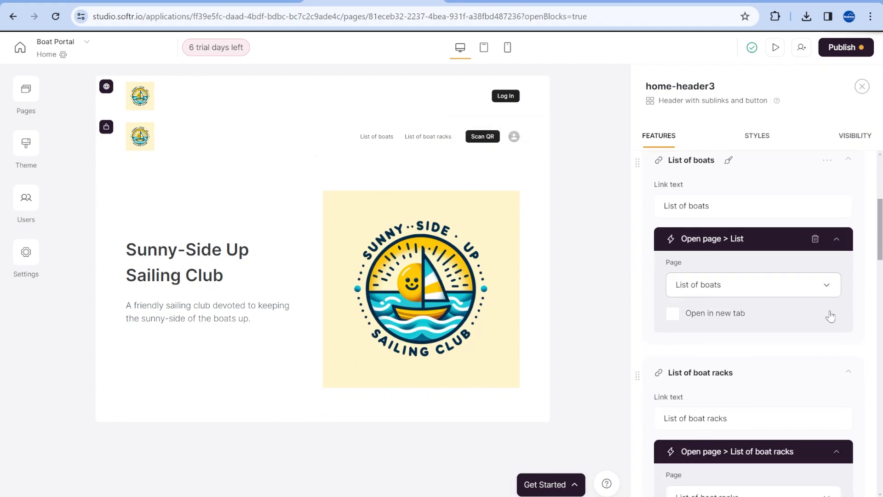
scroll(803, 371, "down", 2)
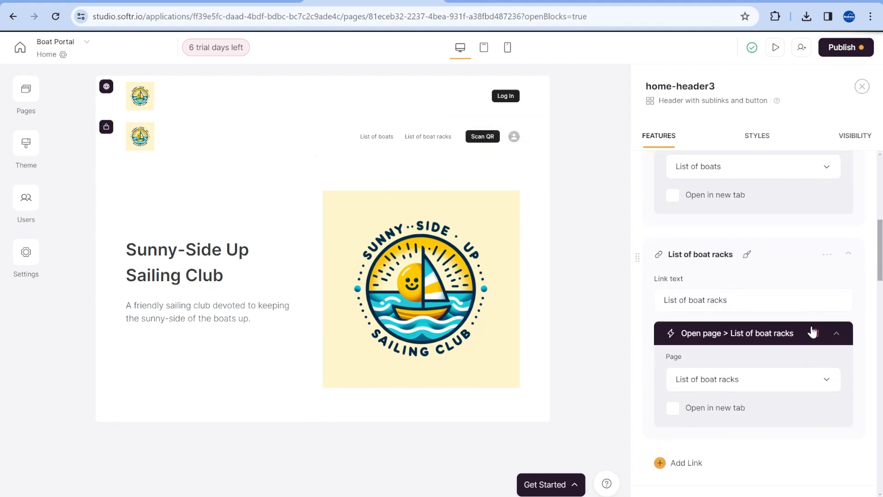
scroll(823, 322, "up", 1)
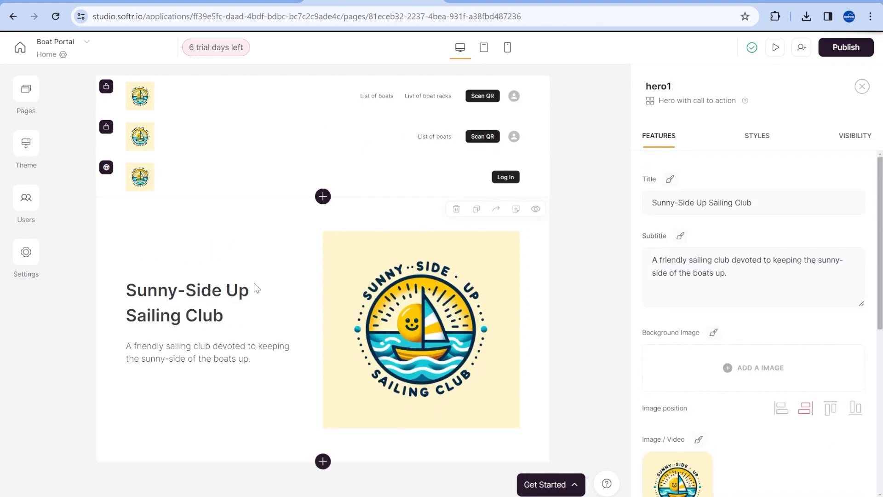
Check the visibility settings of the hero block and of the Log In header on the Home page.
left_click(853, 137)
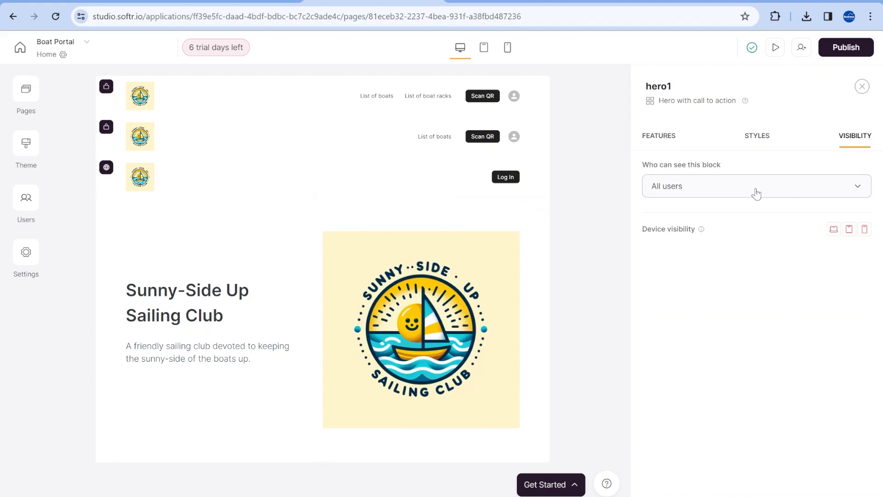
left_click(367, 182)
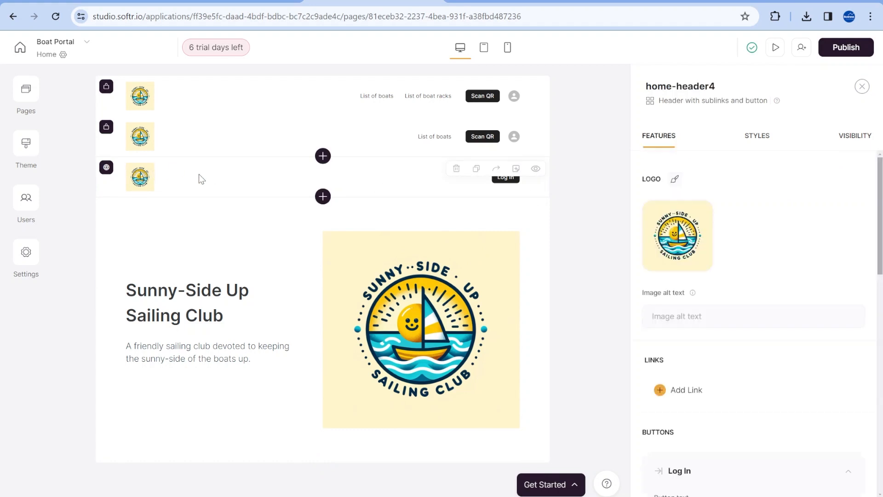
left_click(856, 137)
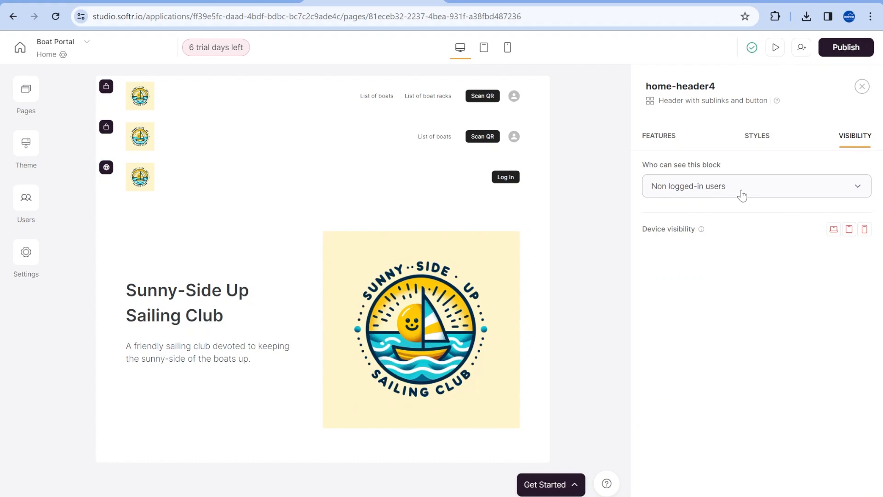
Inspect the visibility and link settings of the header that has only the List of boats link.
left_click(379, 143)
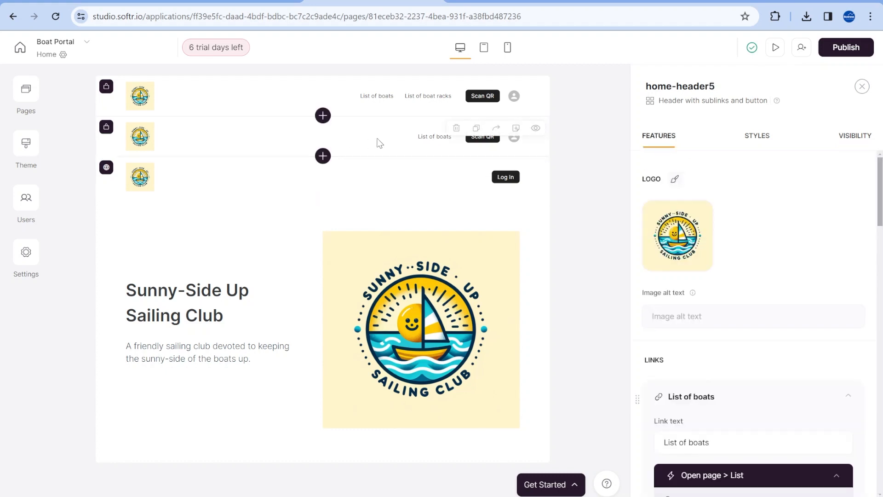
left_click(861, 138)
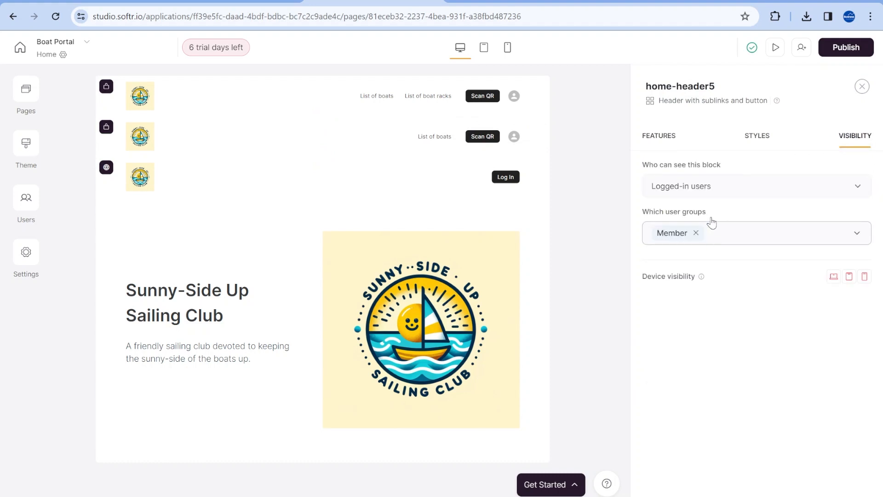
left_click(664, 138)
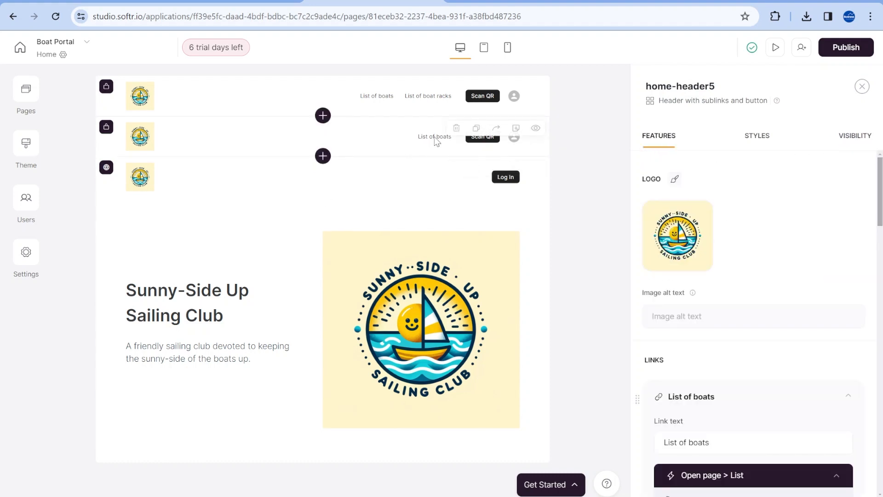
scroll(703, 193, "down", 1)
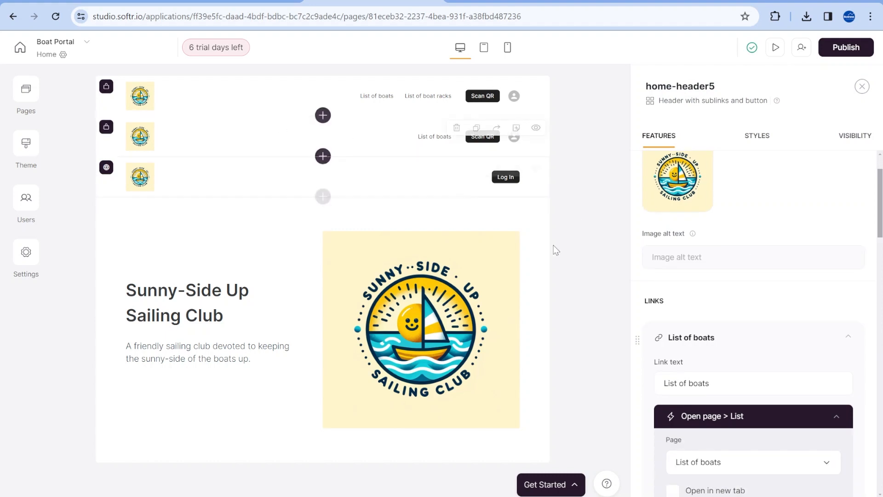
scroll(765, 299, "down", 4)
scroll(761, 313, "up", 1)
scroll(760, 317, "up", 1)
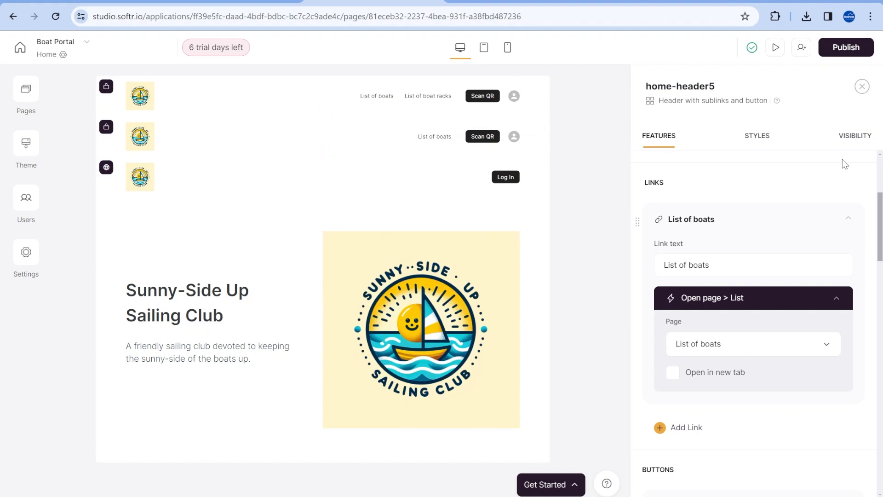
Restrict the header with both boat links to the Boat Boys, Chief Boat Boy and Office Staff user groups.
left_click(322, 98)
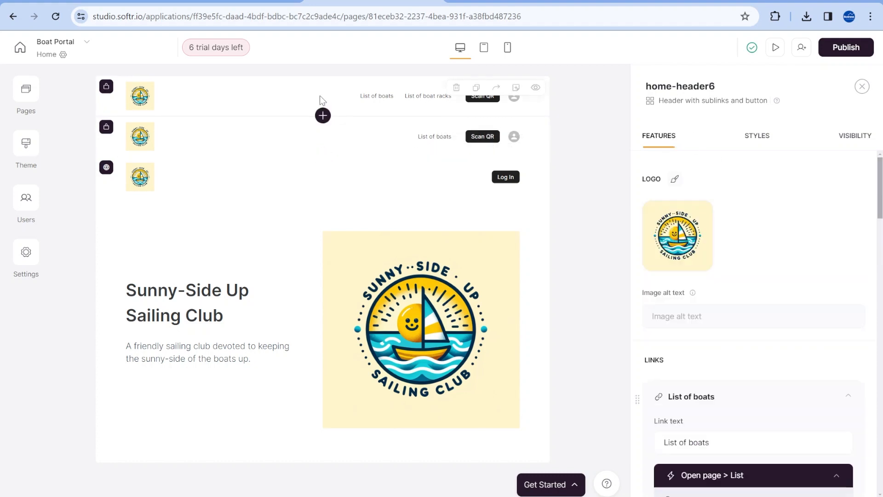
left_click(859, 138)
left_click(698, 234)
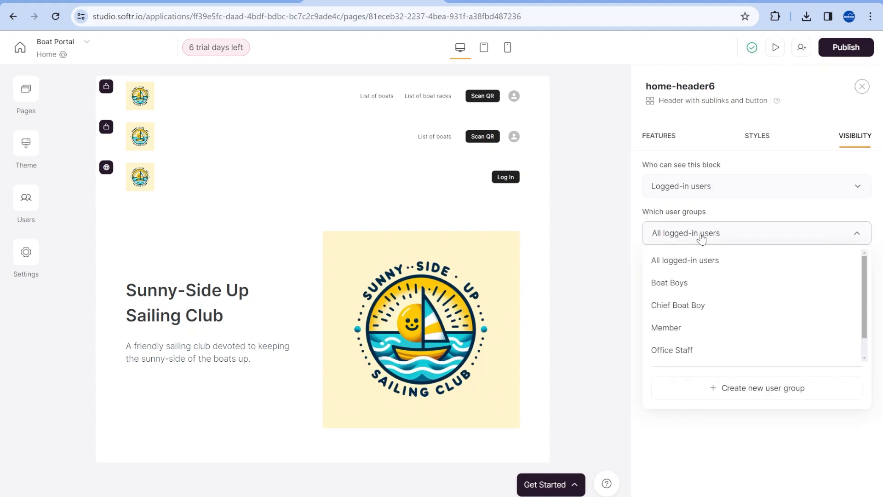
left_click(700, 285)
left_click(754, 239)
left_click(739, 234)
left_click(694, 305)
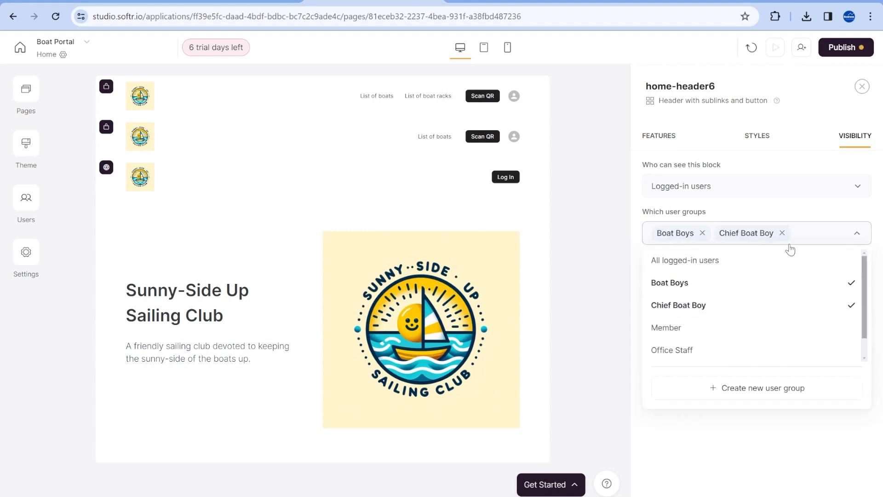
left_click(707, 350)
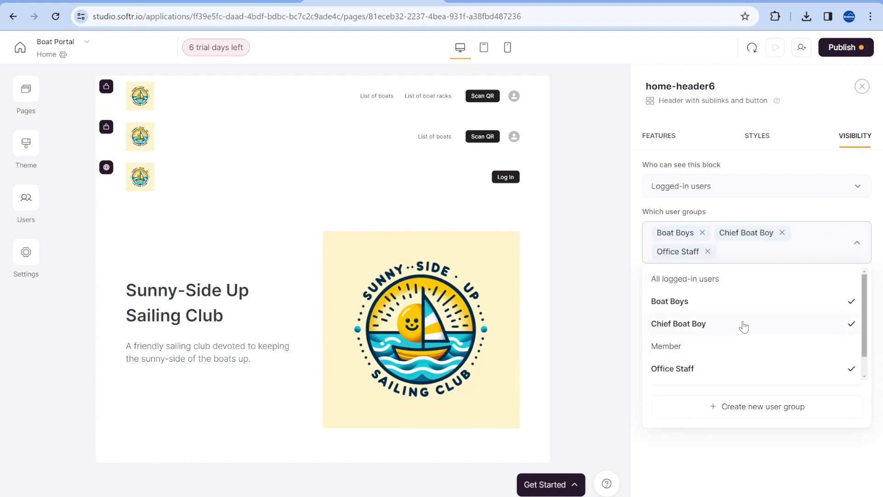
left_click(713, 454)
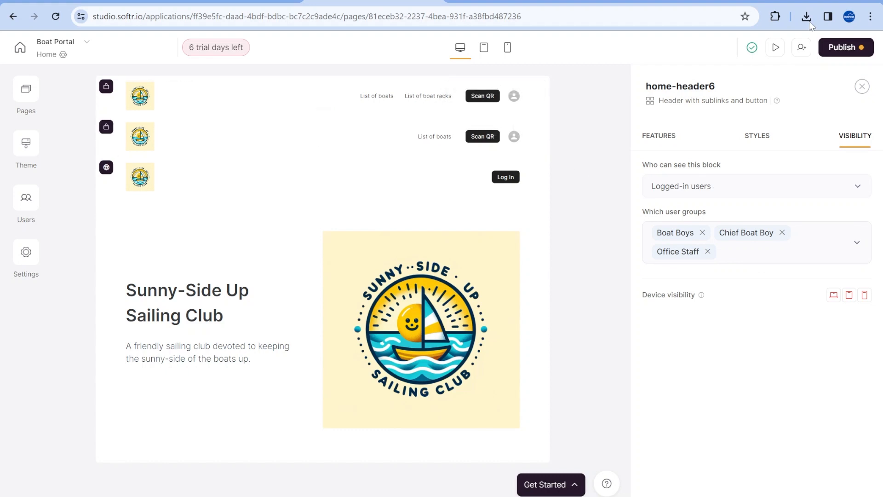
Open the List of boats page and look through its headers and blocks.
left_click(27, 92)
left_click(142, 250)
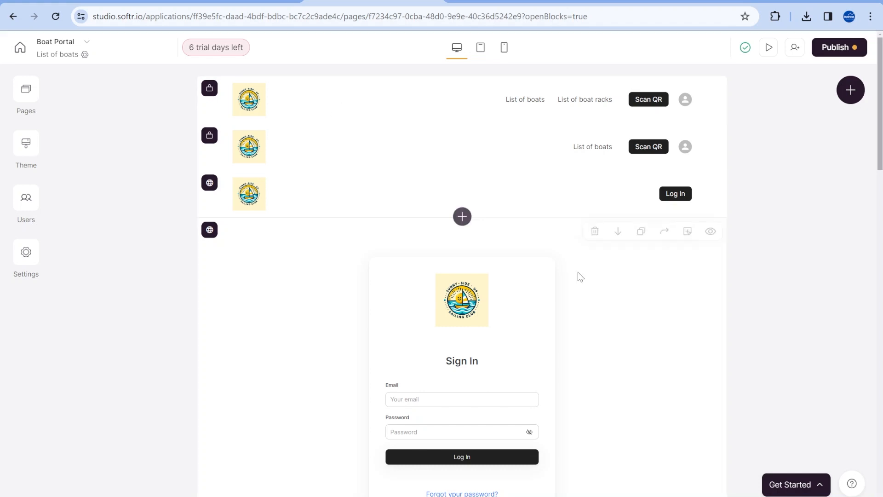
scroll(577, 276, "down", 3)
scroll(547, 333, "up", 3)
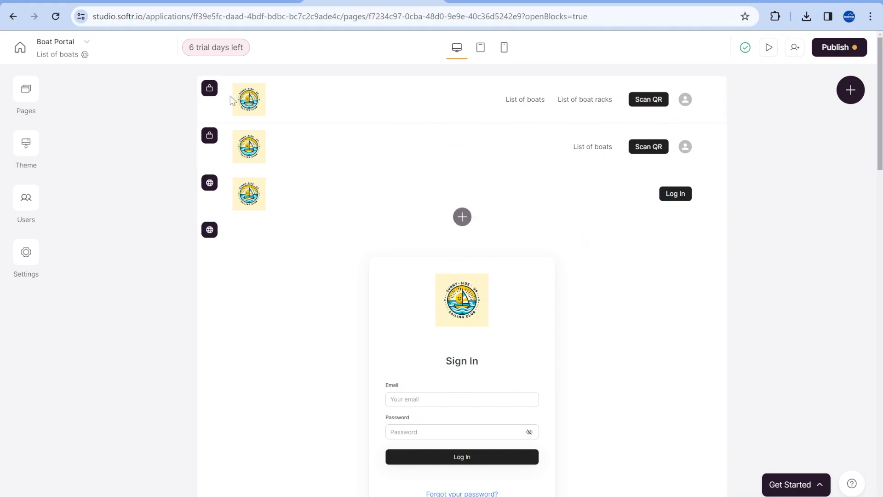
Check who can see the sign-in form, view the My Boats block below it and show the page list.
left_click(27, 94)
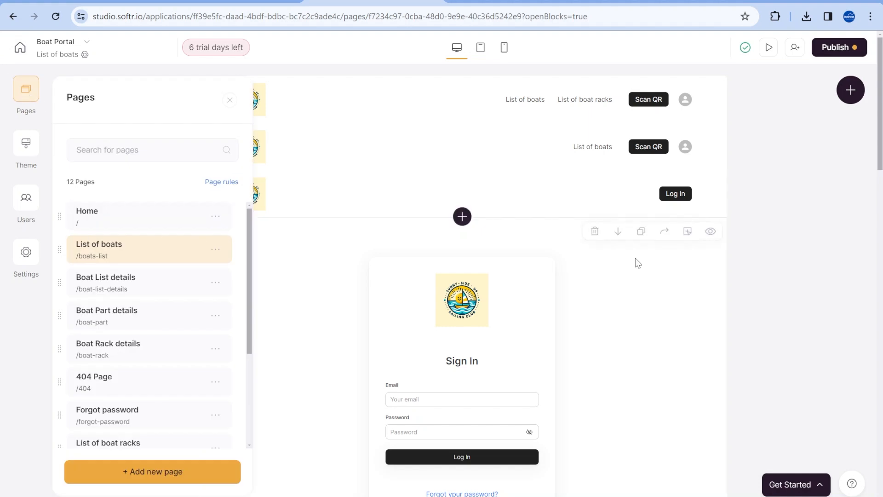
left_click(629, 304)
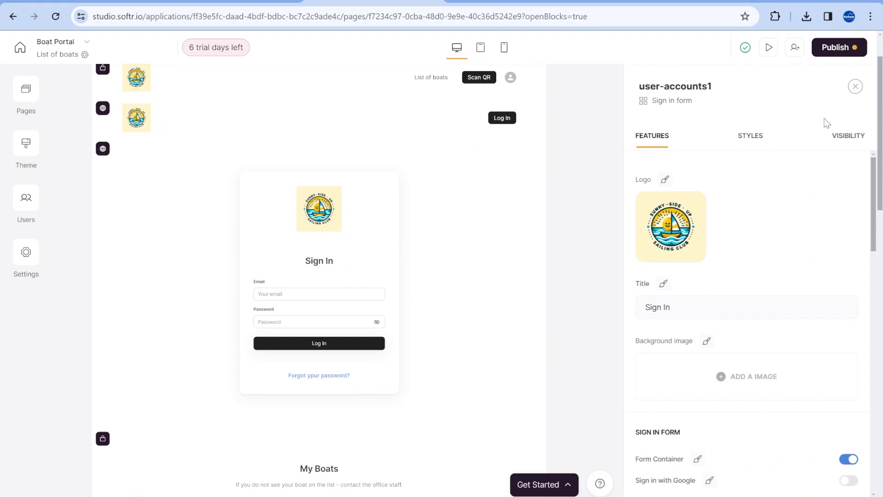
left_click(842, 137)
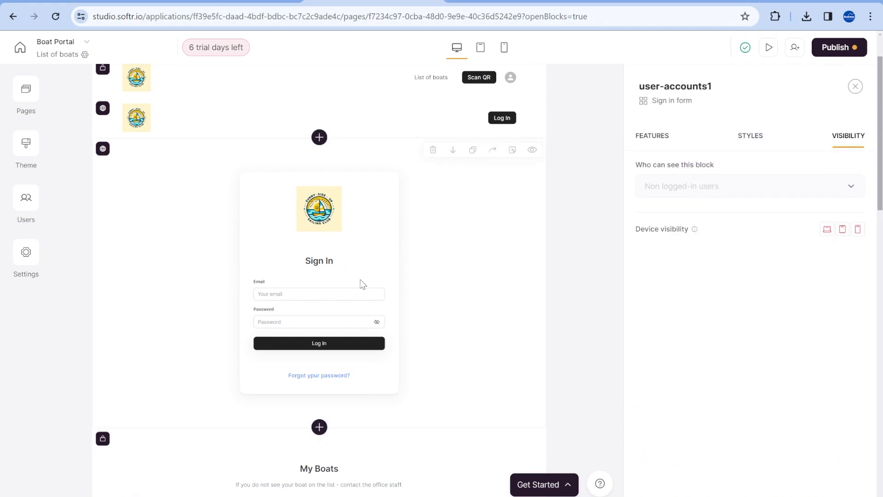
scroll(373, 274, "down", 5)
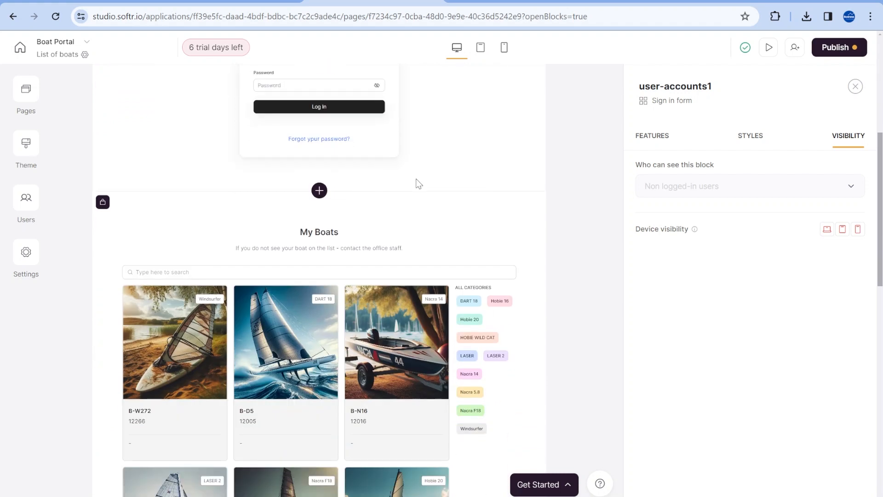
scroll(109, 115, "up", 3)
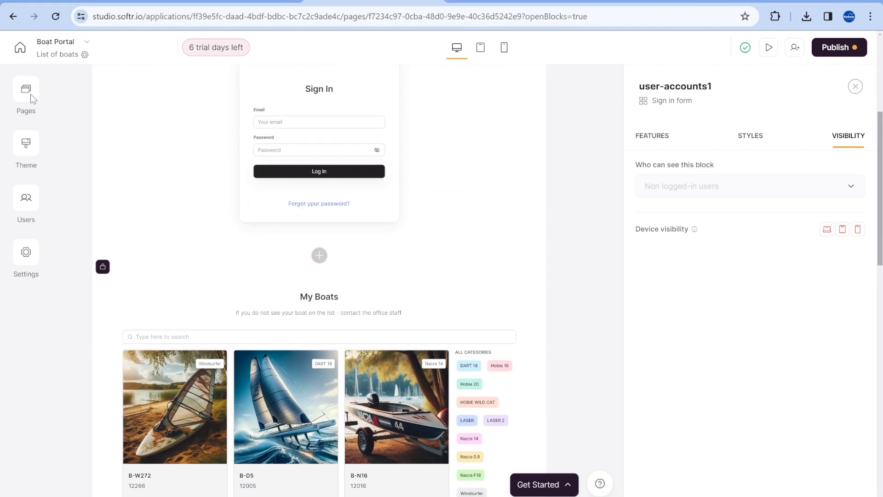
left_click(23, 97)
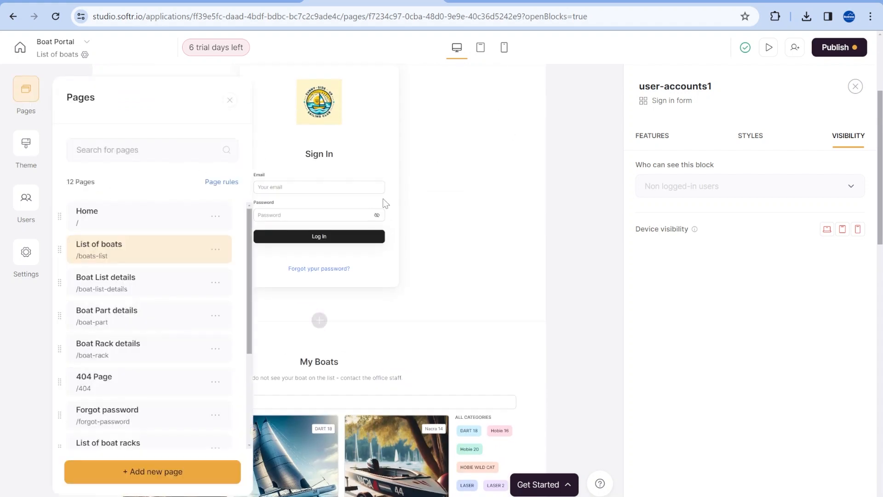
Close the page list, select the My Boats card list and look through it and the boat table beneath.
scroll(247, 236, "down", 5)
left_click(223, 102)
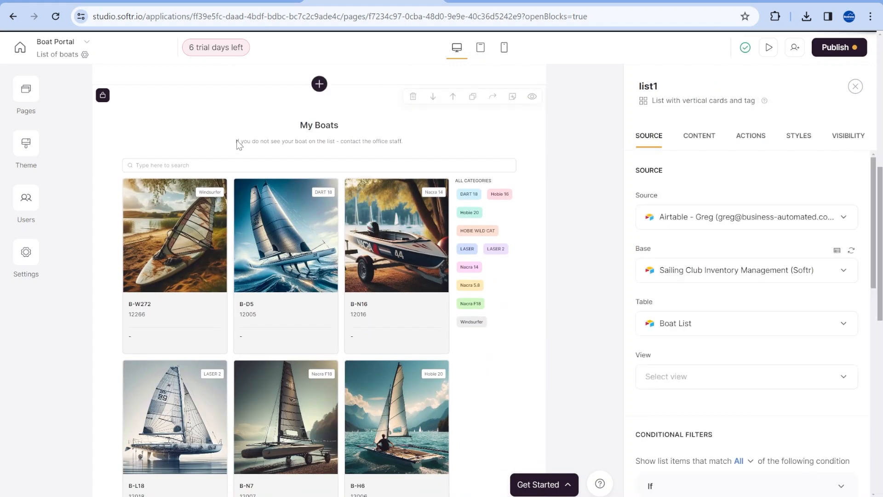
scroll(245, 145, "down", 4)
scroll(290, 208, "up", 6)
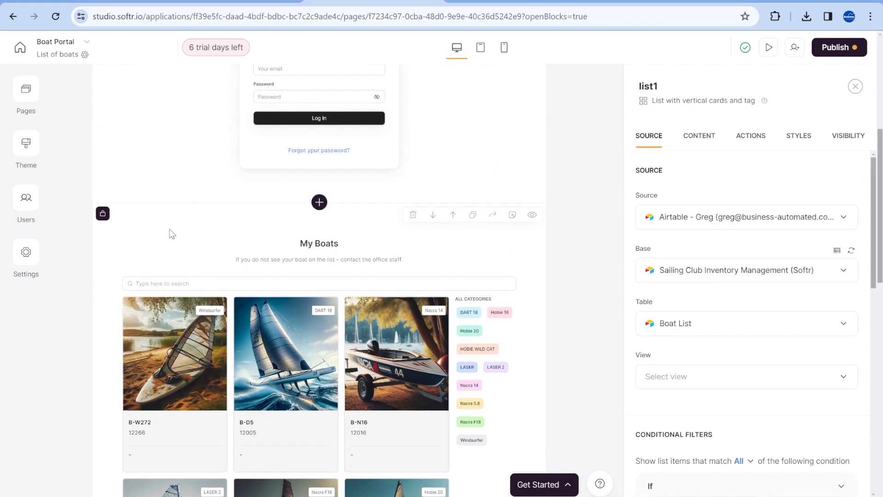
scroll(174, 230, "down", 2)
scroll(322, 244, "down", 10)
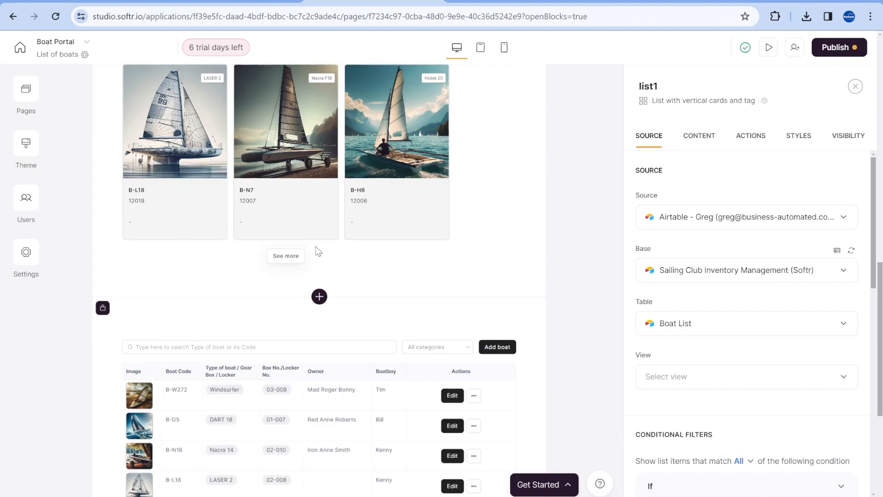
scroll(403, 265, "down", 3)
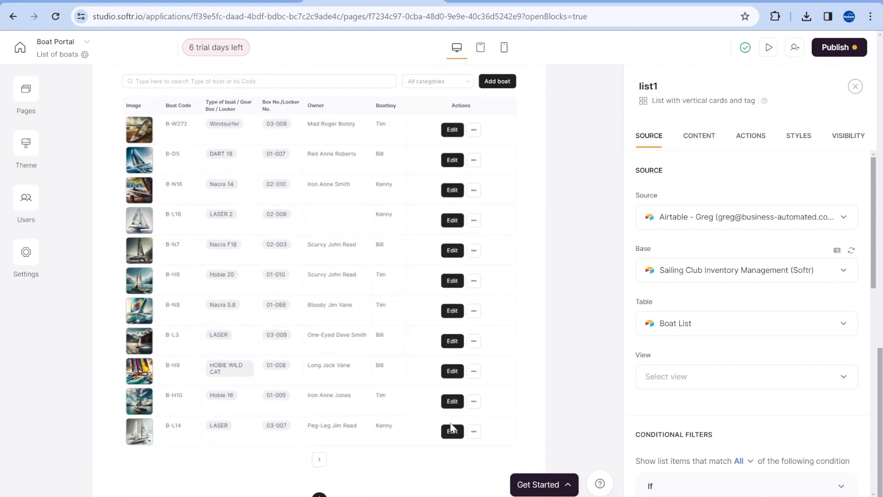
scroll(314, 299, "up", 8)
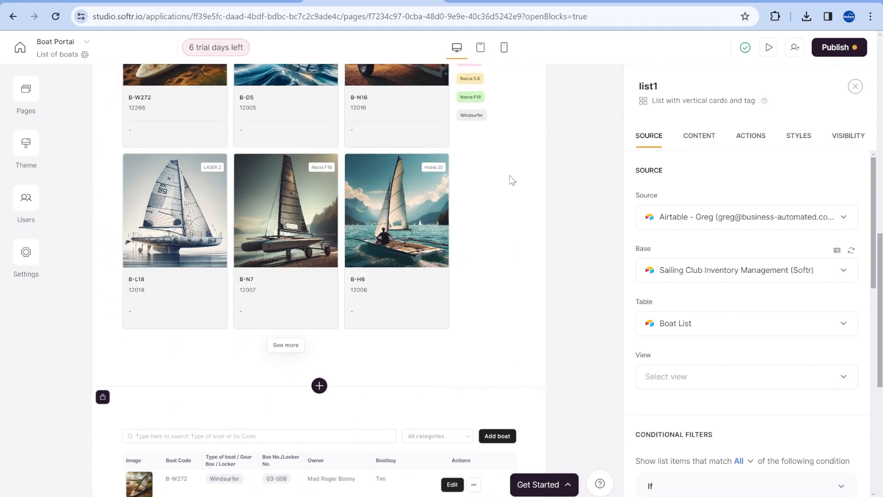
Check which user groups can see the My Boats card list.
scroll(517, 190, "up", 7)
scroll(526, 211, "down", 4)
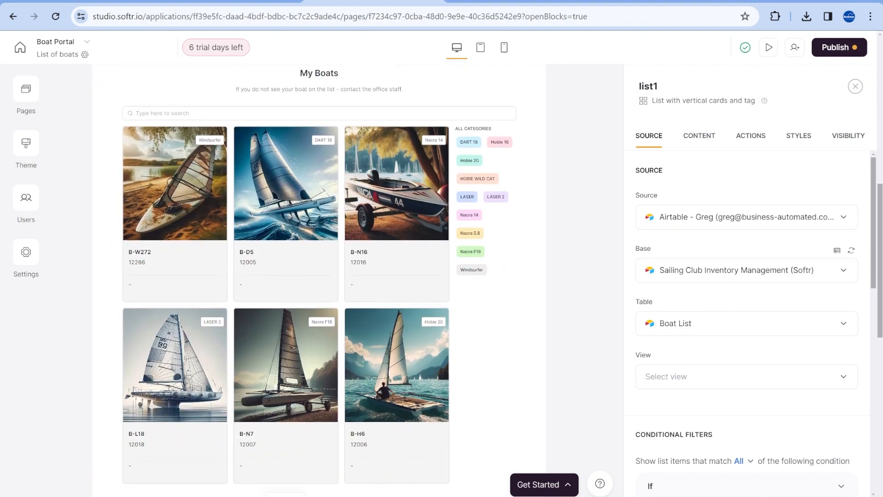
left_click(842, 135)
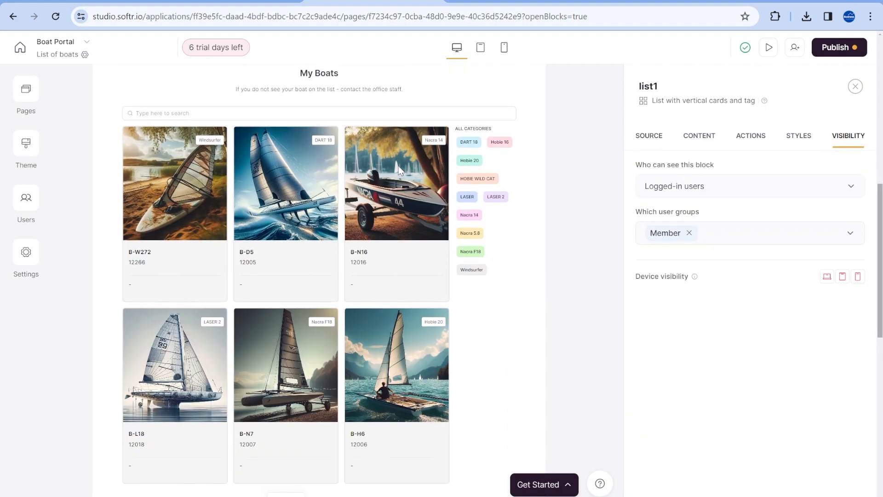
scroll(398, 170, "up", 3)
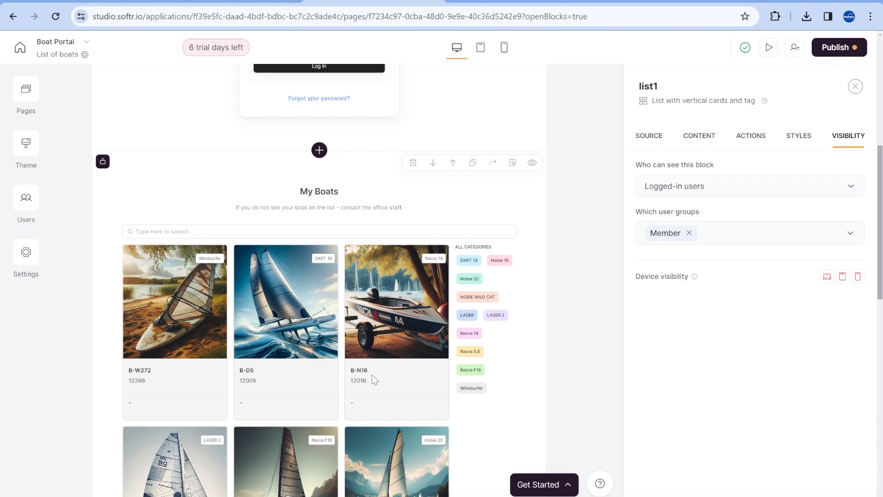
Select the boat table below the My Boats cards and examine its user group visibility and columns.
scroll(465, 341, "down", 10)
left_click(299, 181)
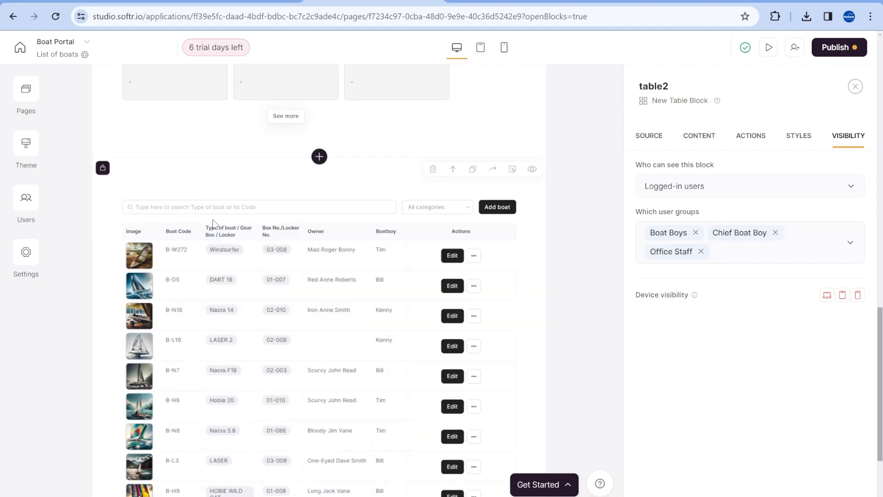
scroll(264, 235, "down", 1)
scroll(265, 236, "down", 2)
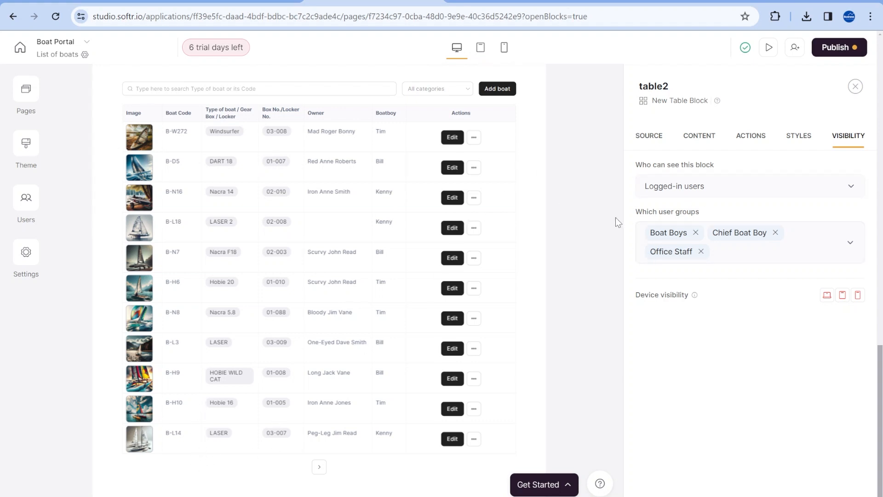
scroll(280, 276, "down", 1)
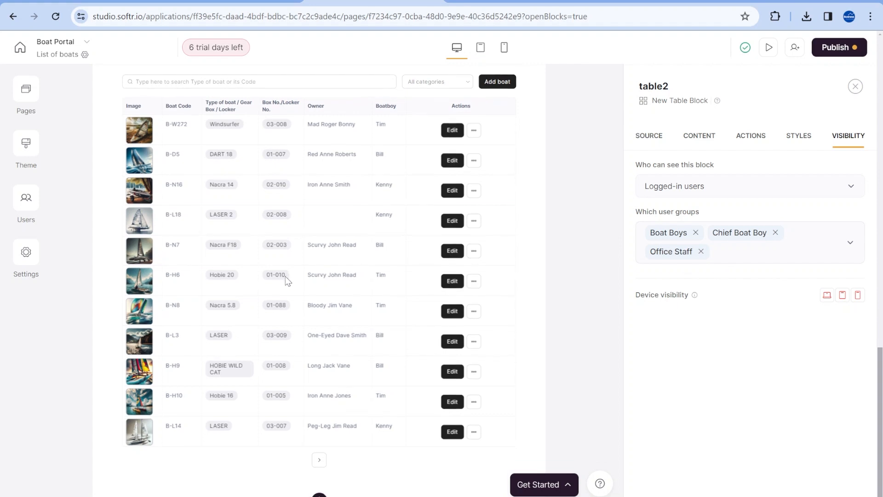
scroll(317, 453, "up", 3)
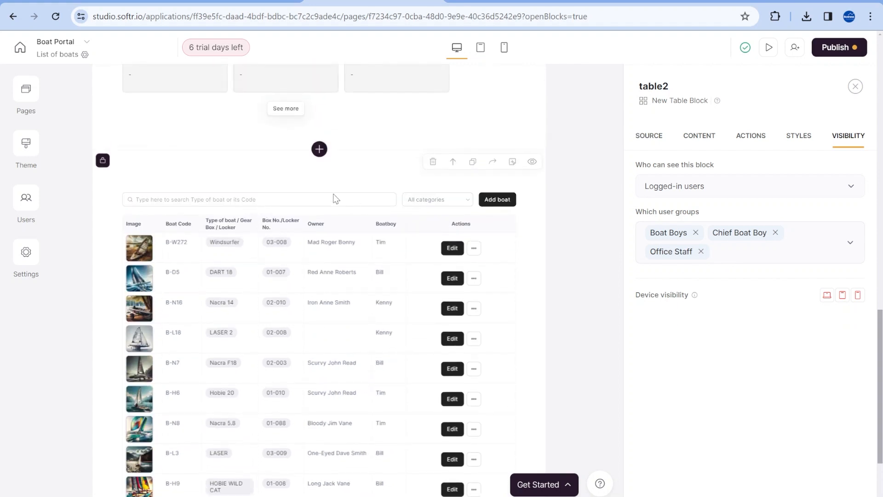
Inspect the boat table's data source and action buttons, and check which user groups can see the Add boat button.
left_click(648, 139)
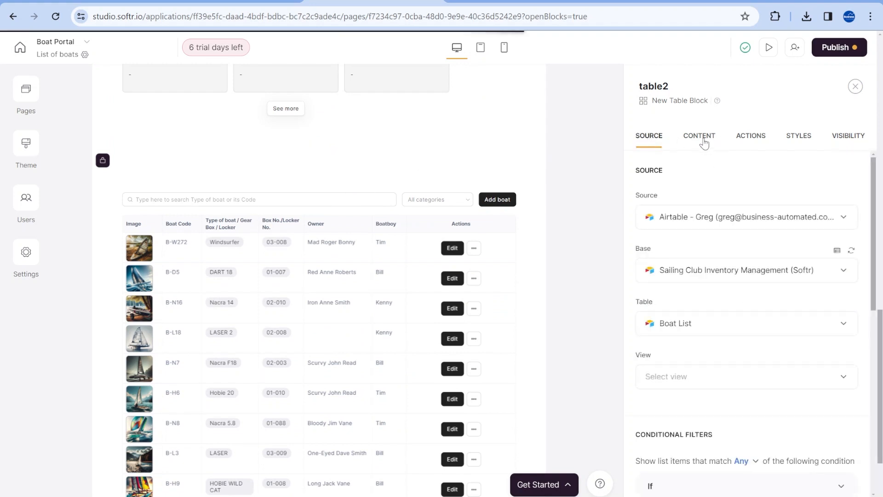
left_click(742, 137)
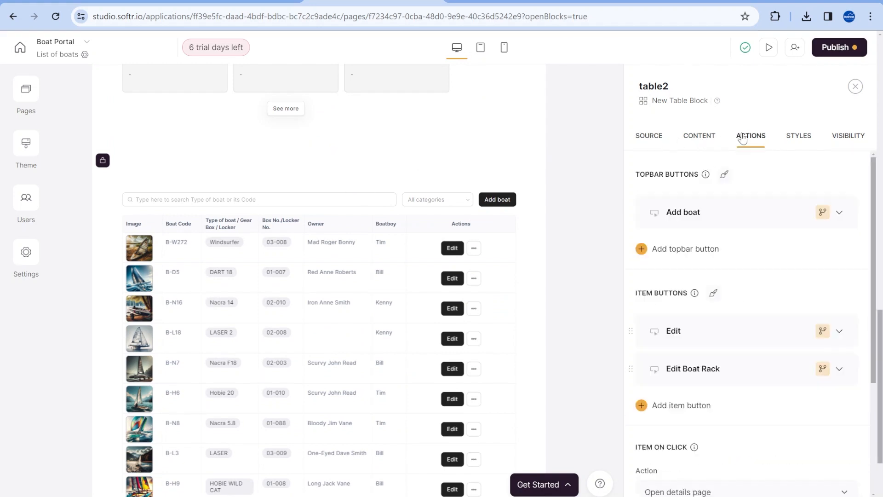
mouse_move(723, 203)
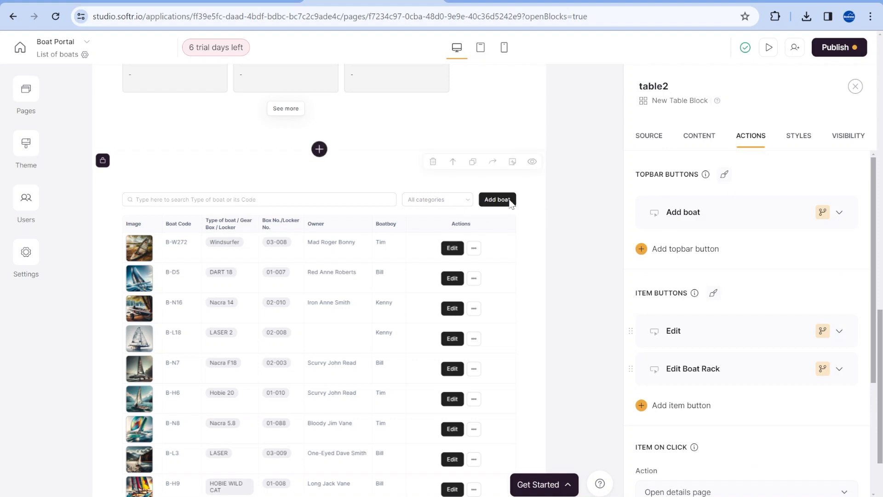
mouse_move(779, 211)
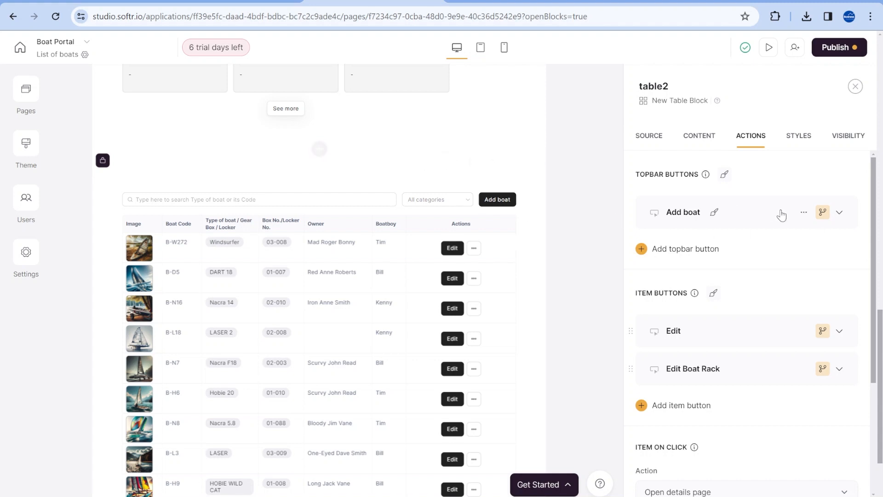
left_click(822, 212)
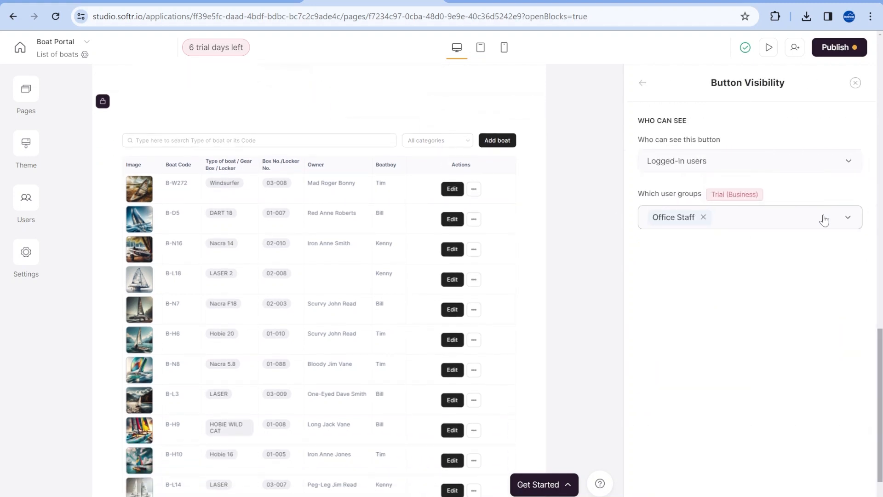
left_click(643, 85)
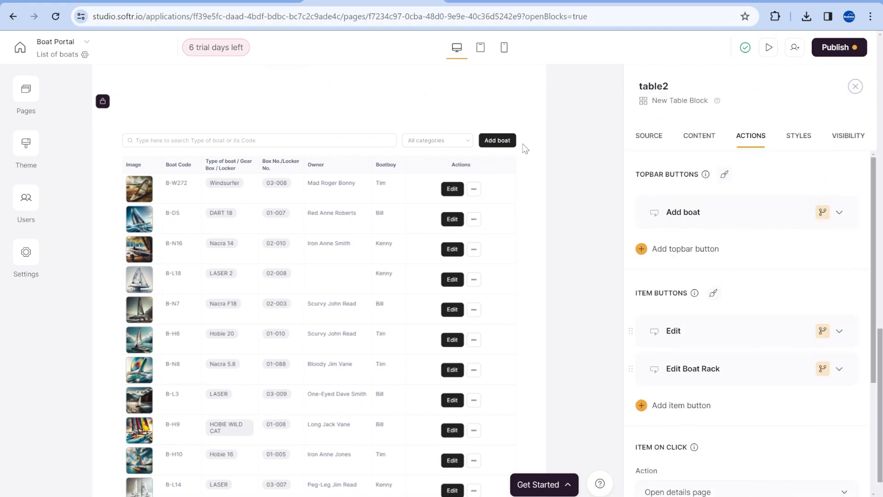
left_click(822, 212)
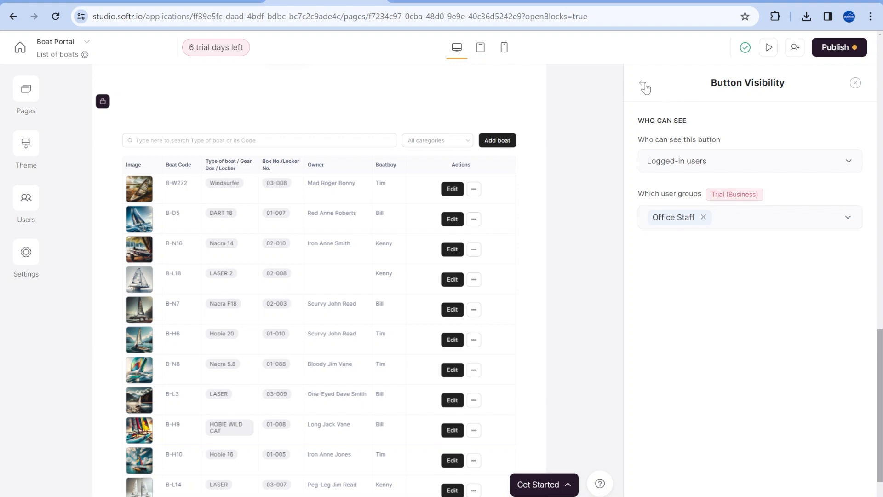
left_click(643, 85)
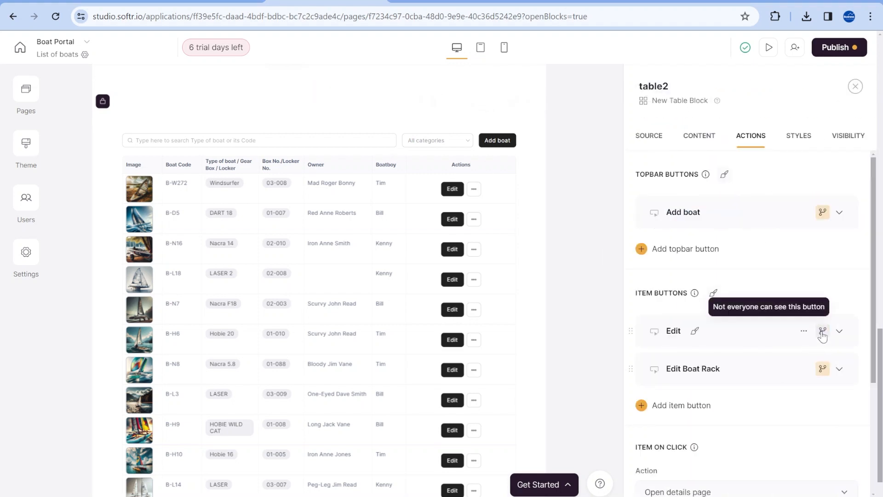
Check the visibility rules of the boat table's Edit and Edit Boat Rack item buttons.
left_click(822, 332)
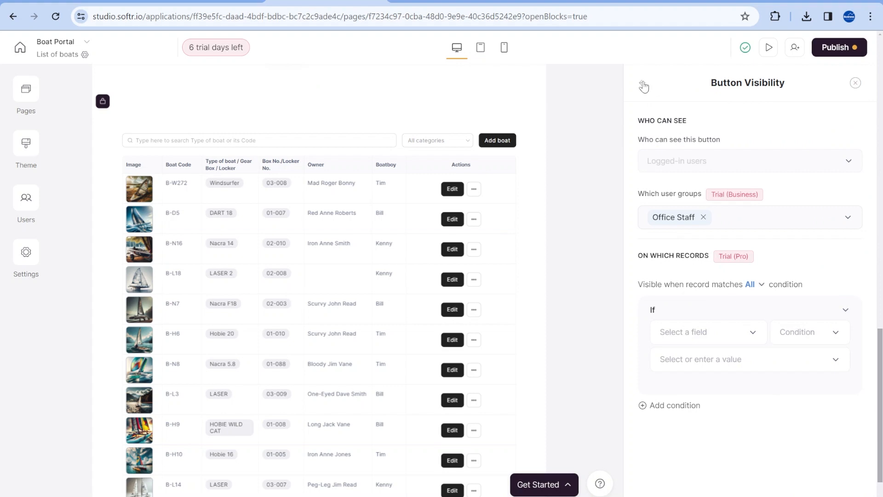
left_click(641, 86)
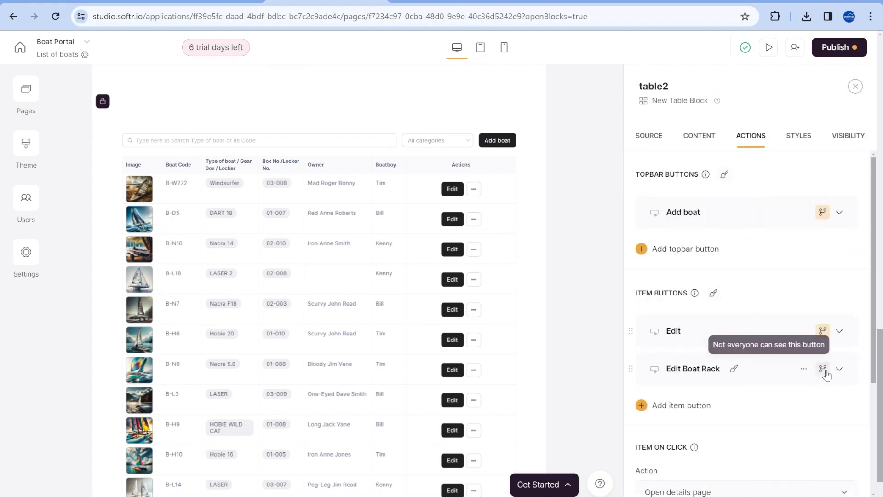
left_click(823, 370)
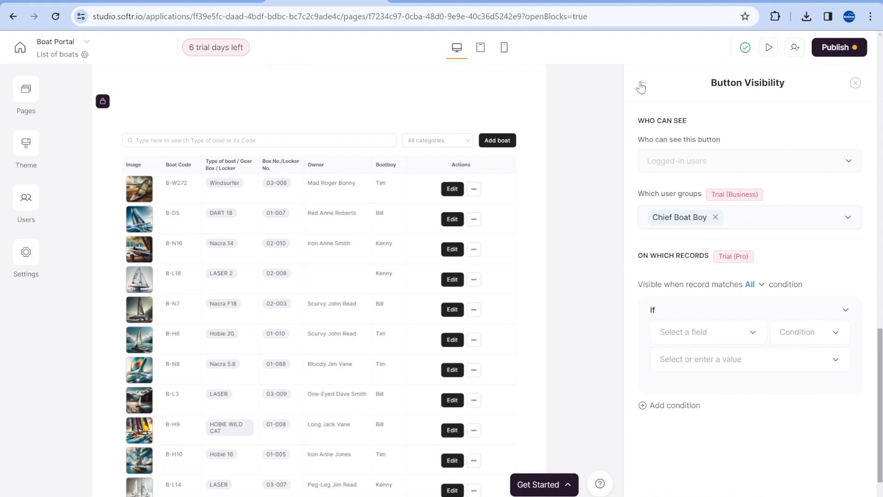
left_click(641, 84)
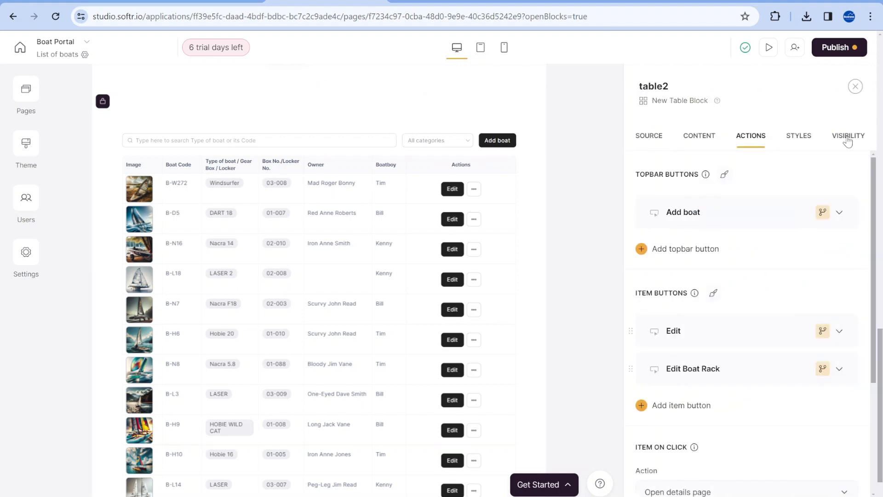
Review the boat table's block-level visibility again alongside its rows and buttons.
left_click(846, 137)
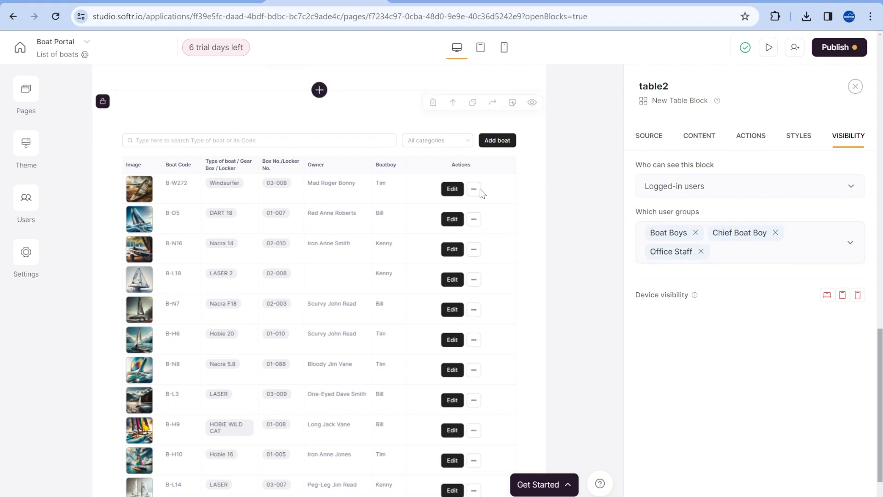
scroll(296, 218, "down", 1)
scroll(440, 418, "up", 3)
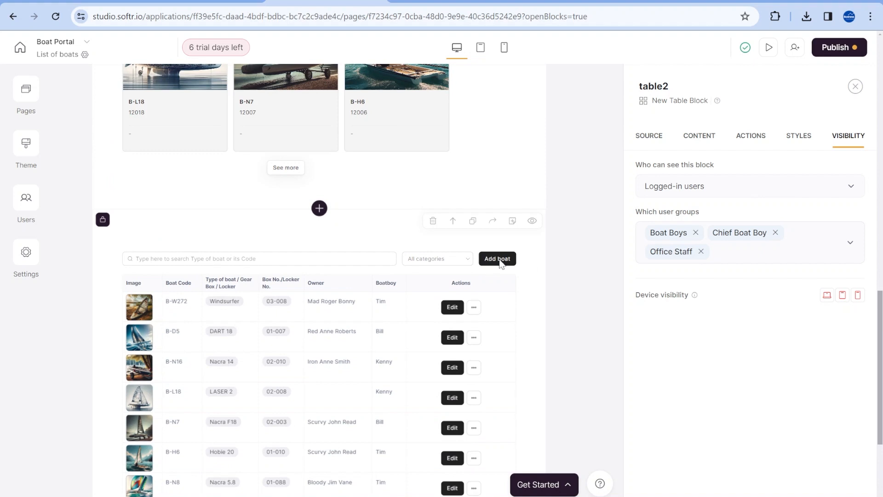
scroll(343, 199, "down", 1)
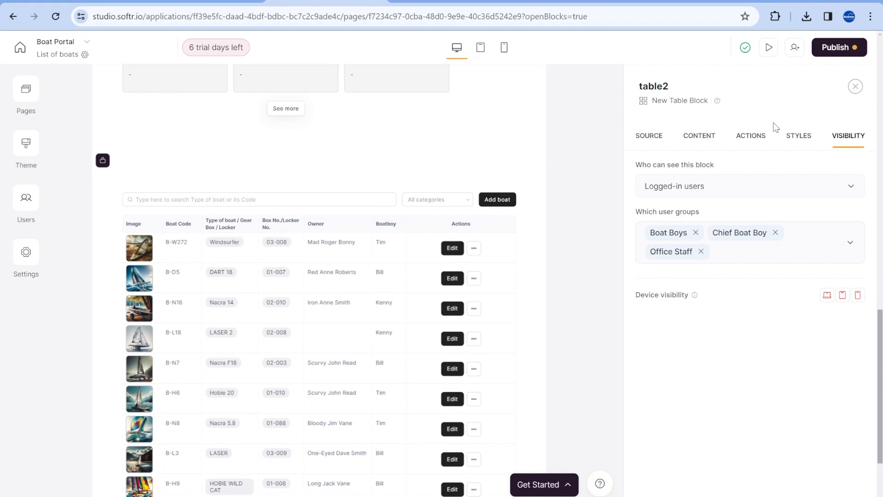
scroll(422, 435, "down", 2)
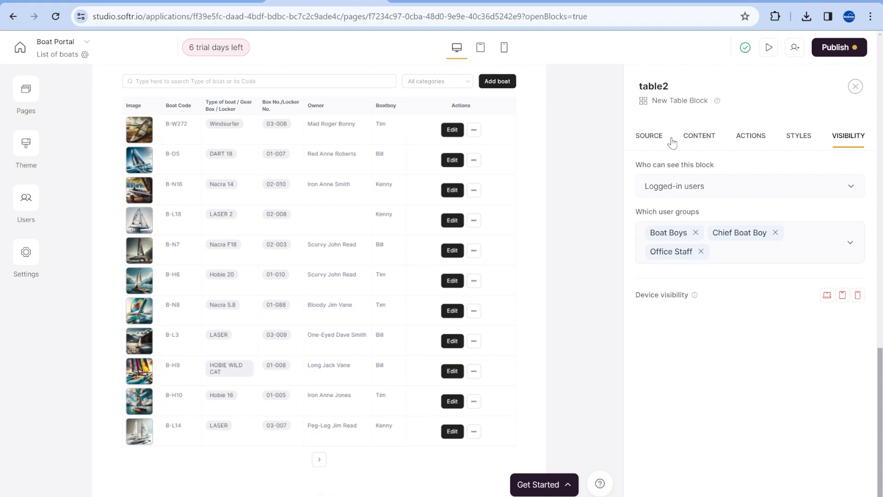
Reopen the boat table's actions and recheck the Add boat button's visibility, returning to the action list.
left_click(746, 137)
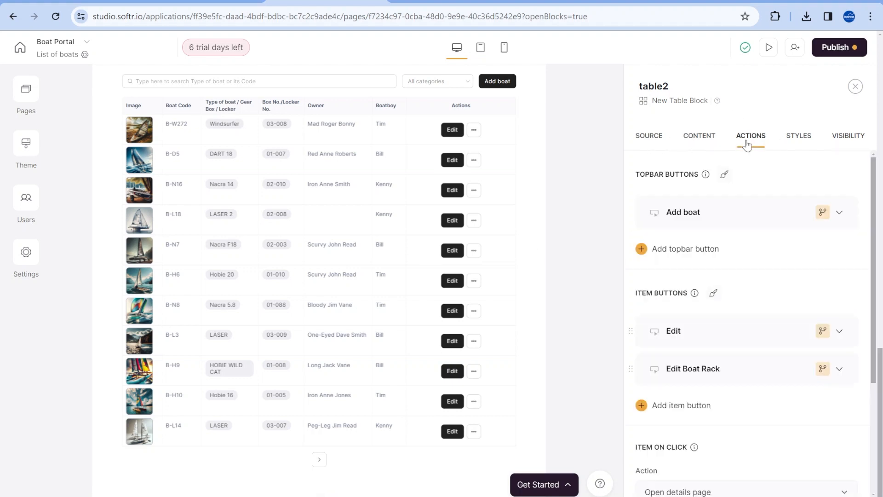
left_click(822, 213)
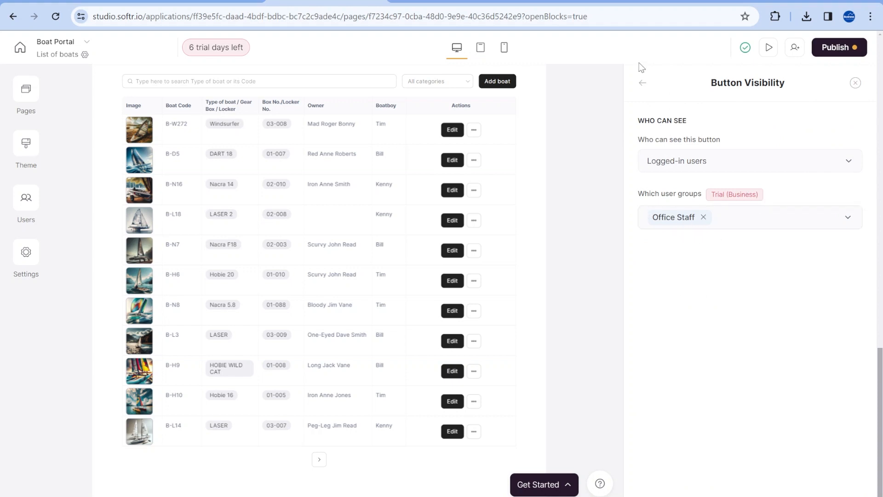
left_click(643, 85)
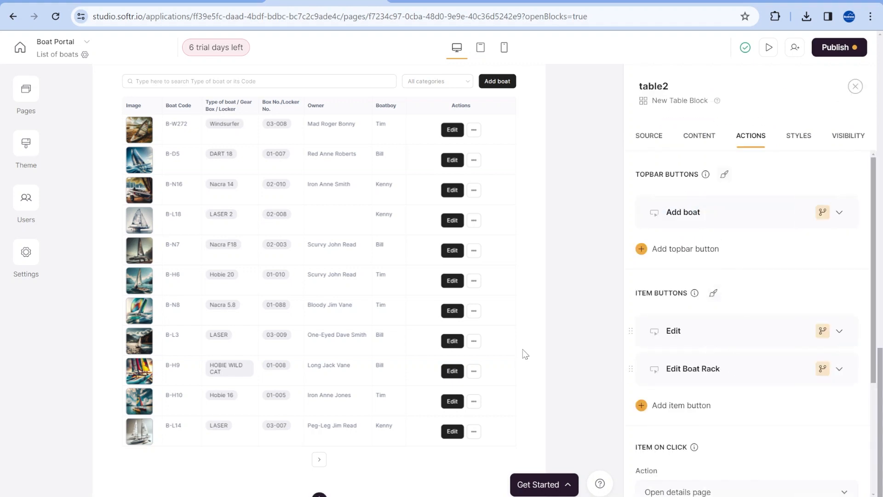
Compare the My Boats card layout with the boat table below it on the List of boats page.
scroll(432, 393, "up", 10)
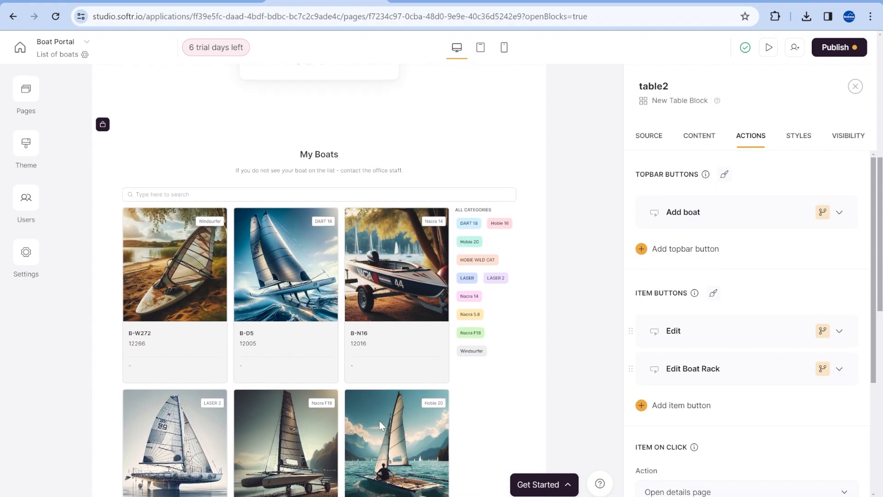
scroll(373, 321, "down", 3)
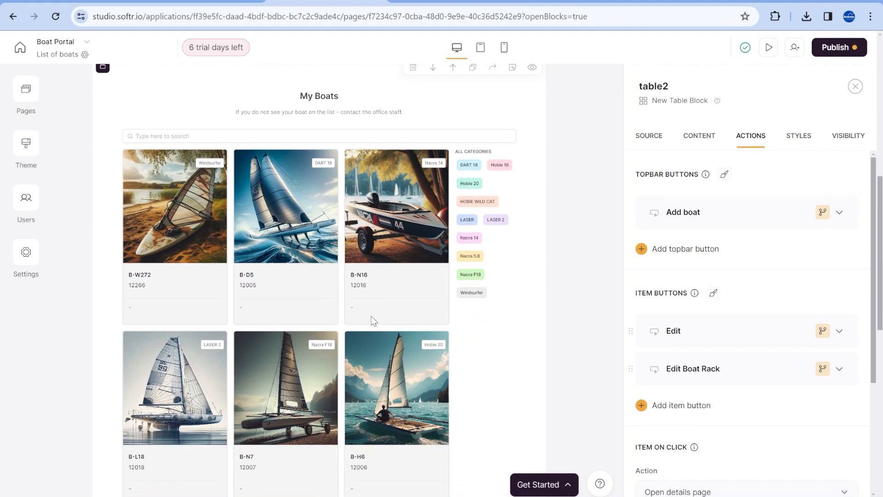
scroll(271, 230, "down", 3)
scroll(288, 199, "up", 2)
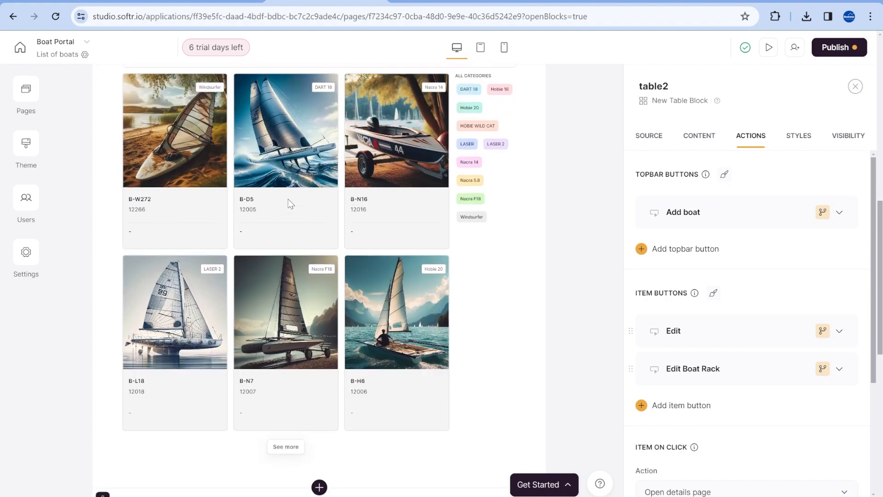
scroll(292, 207, "down", 2)
scroll(293, 208, "down", 3)
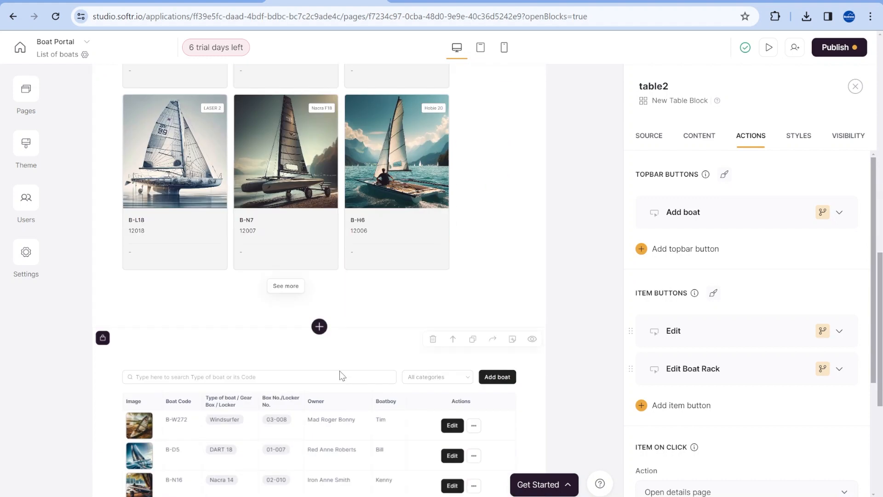
Review the boat table's item-click action and the details page it opens.
scroll(293, 195, "up", 4)
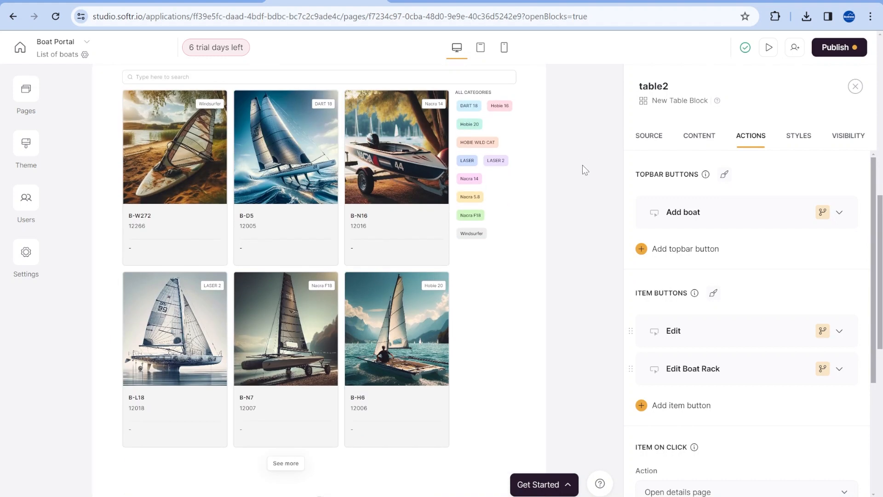
scroll(295, 219, "down", 5)
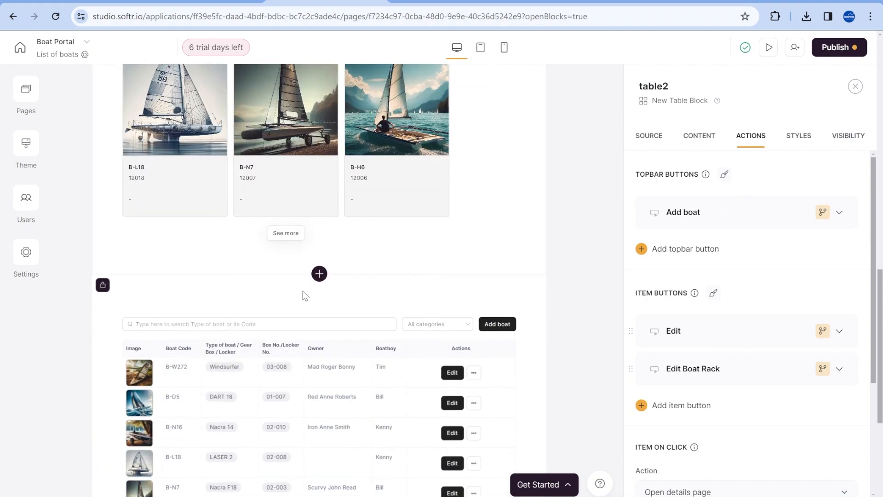
scroll(804, 368, "down", 3)
scroll(412, 320, "down", 1)
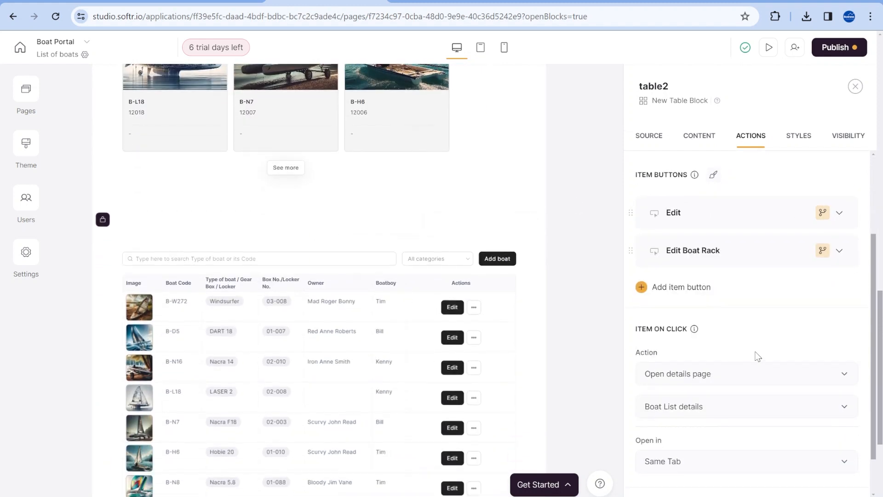
scroll(799, 306, "down", 1)
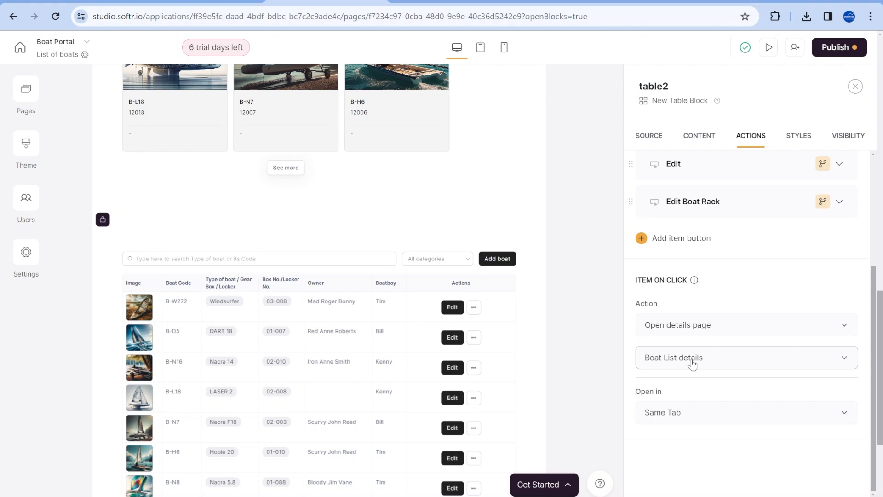
Open the Boat List details page and look over its boat information and Parts blocks, closing the sign-in form settings.
left_click(26, 90)
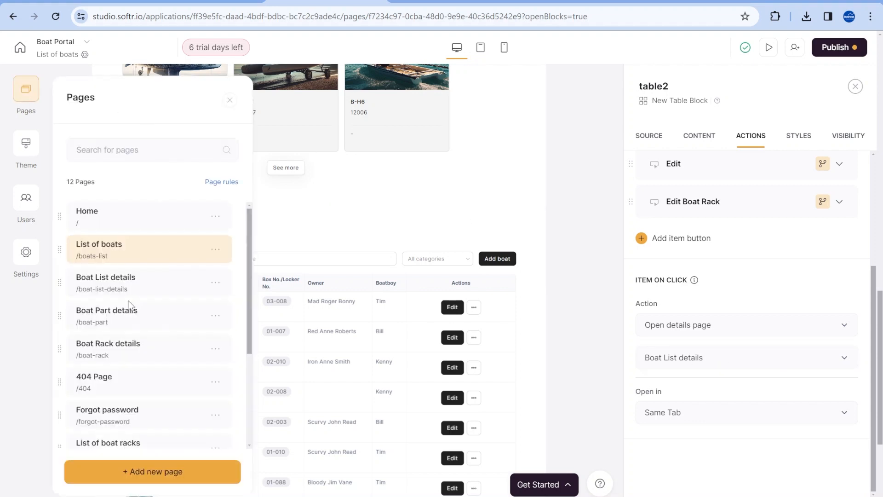
left_click(132, 288)
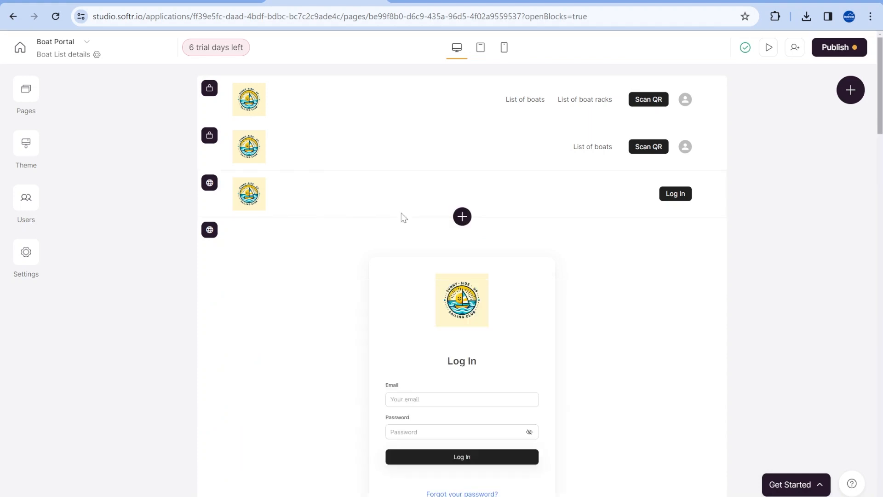
left_click(322, 338)
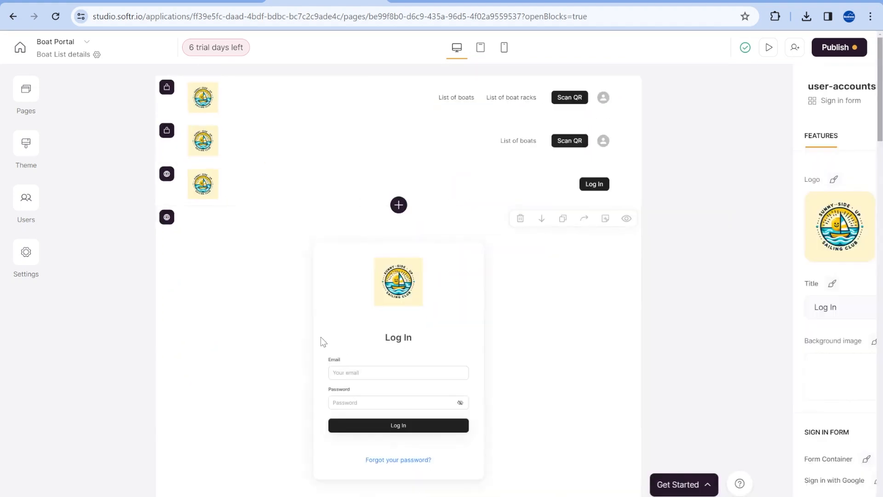
scroll(372, 302, "down", 8)
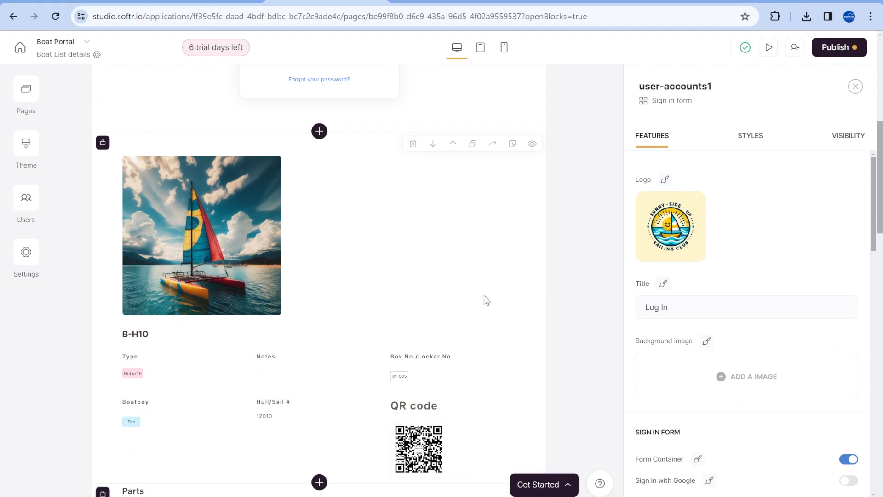
left_click(855, 86)
scroll(644, 248, "down", 3)
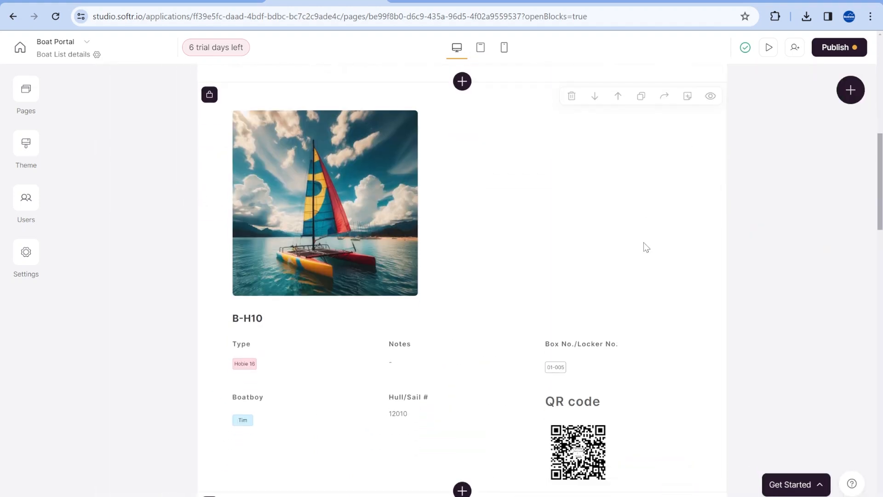
scroll(646, 248, "down", 5)
scroll(618, 202, "up", 2)
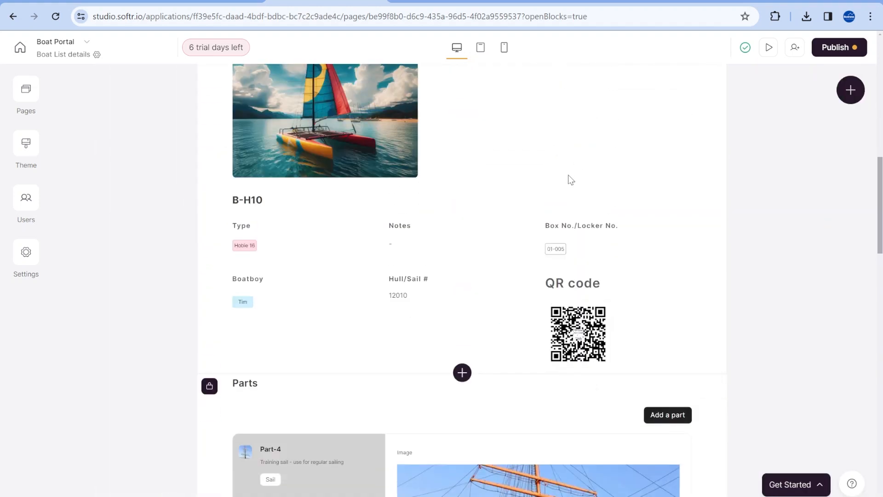
scroll(569, 179, "up", 3)
scroll(611, 292, "up", 1)
Open the first boat details block's source settings and inspect its fields, QR code and the Parts section beneath.
left_click(442, 279)
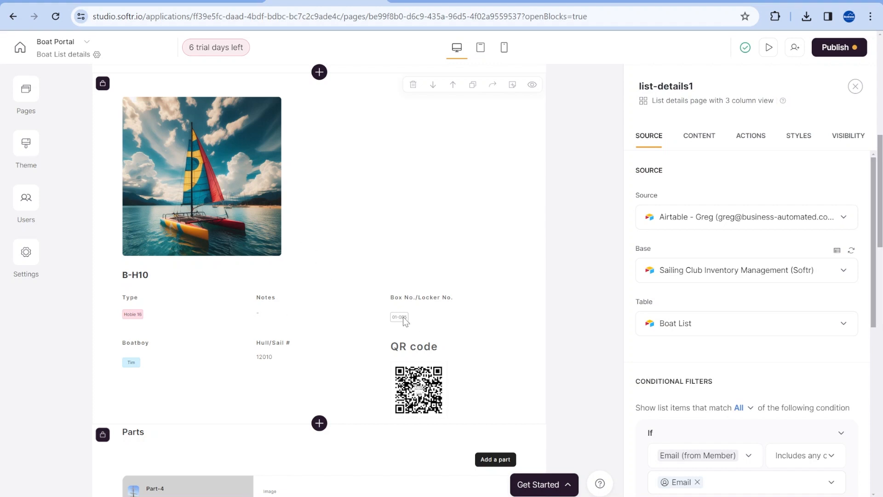
scroll(285, 347, "down", 1)
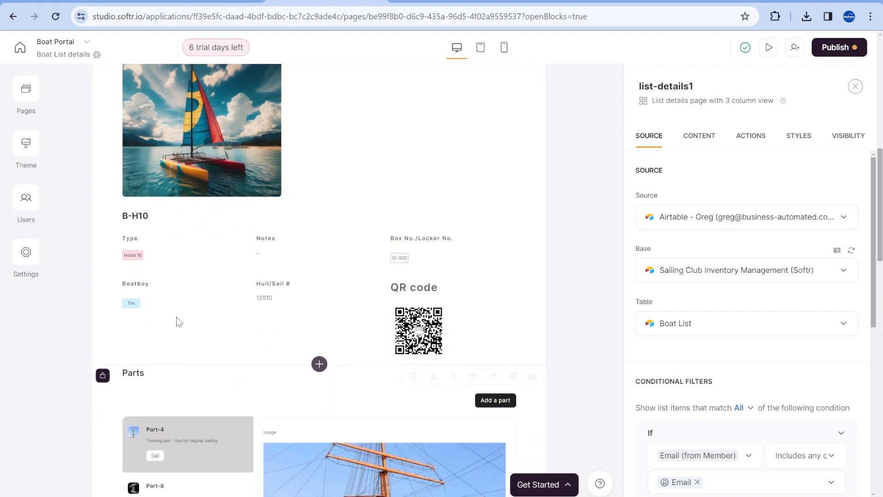
scroll(306, 307, "down", 3)
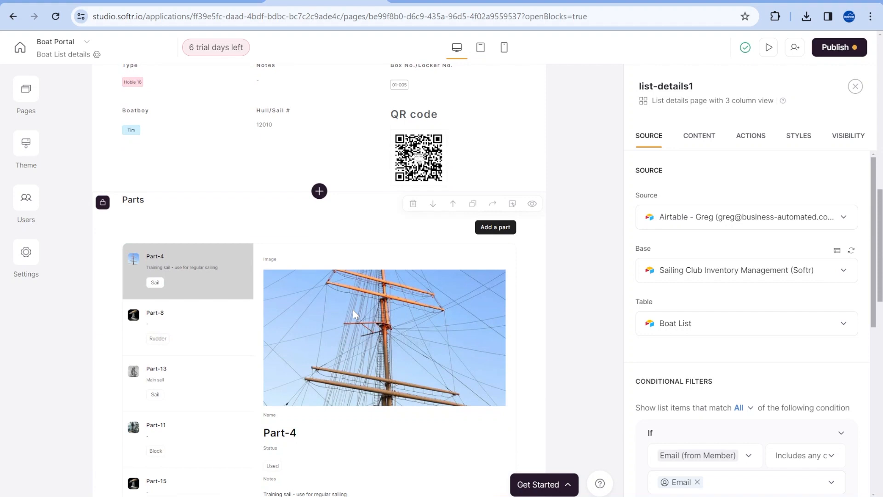
scroll(363, 310, "down", 1)
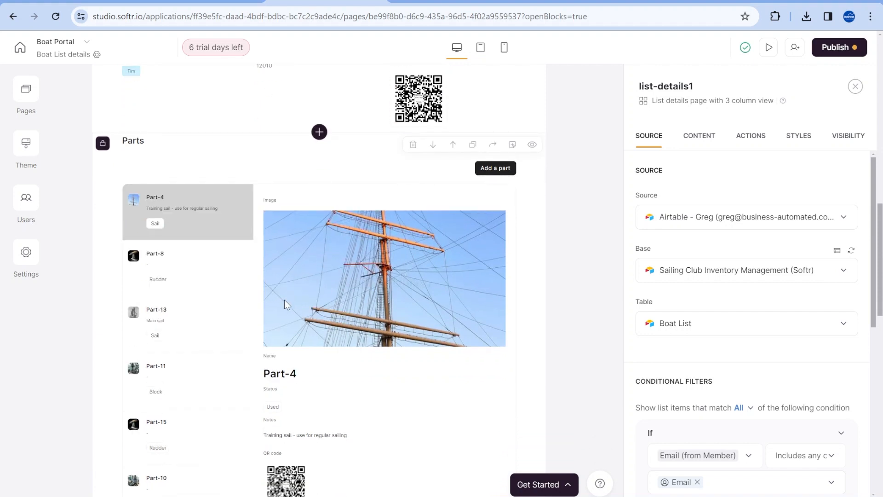
Open the Parts inbox block's source settings and look through its parts list and part details.
left_click(175, 263)
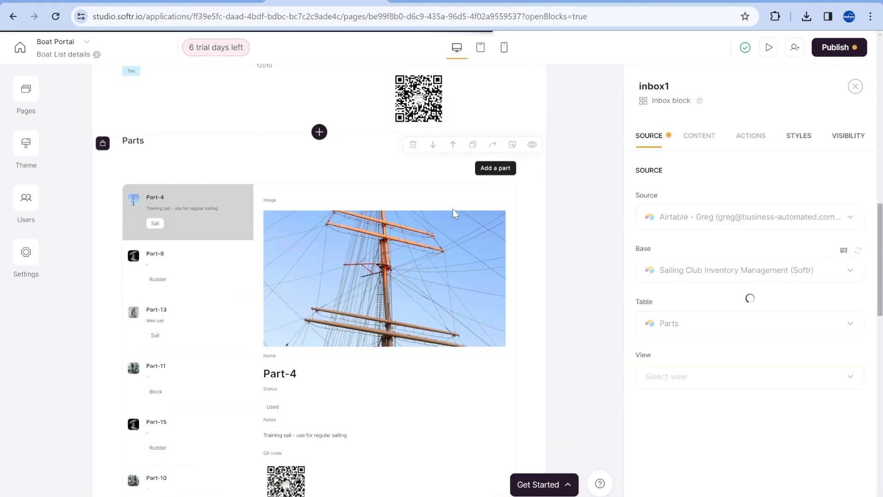
scroll(449, 266, "down", 1)
scroll(448, 267, "down", 3)
scroll(398, 222, "up", 4)
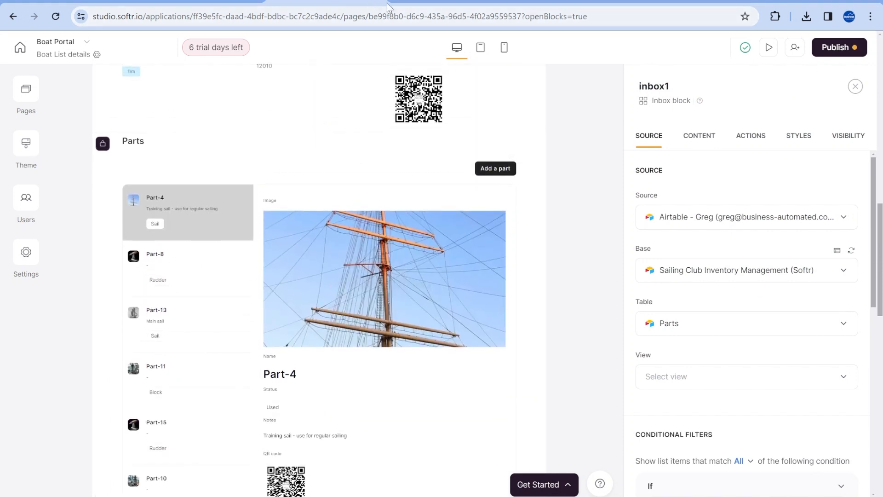
Switch to the published sailing club portal and view boat B-L14's details down to its parts list.
left_click(427, 1)
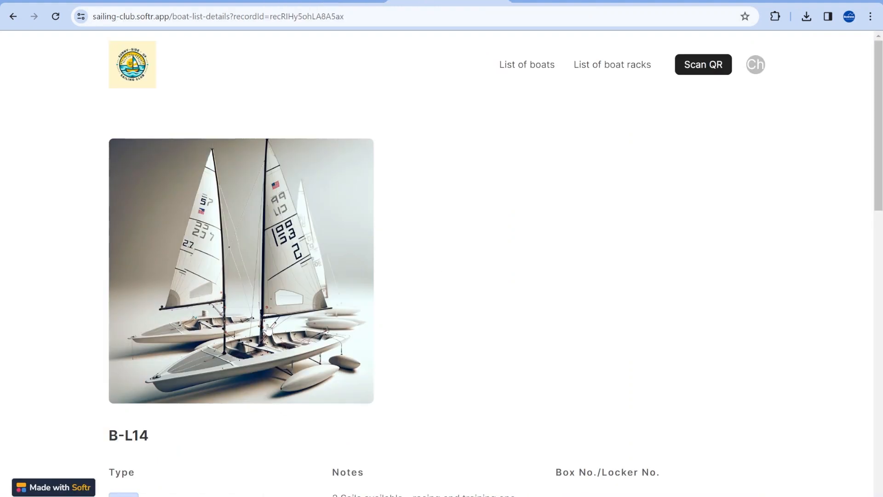
scroll(299, 327, "down", 5)
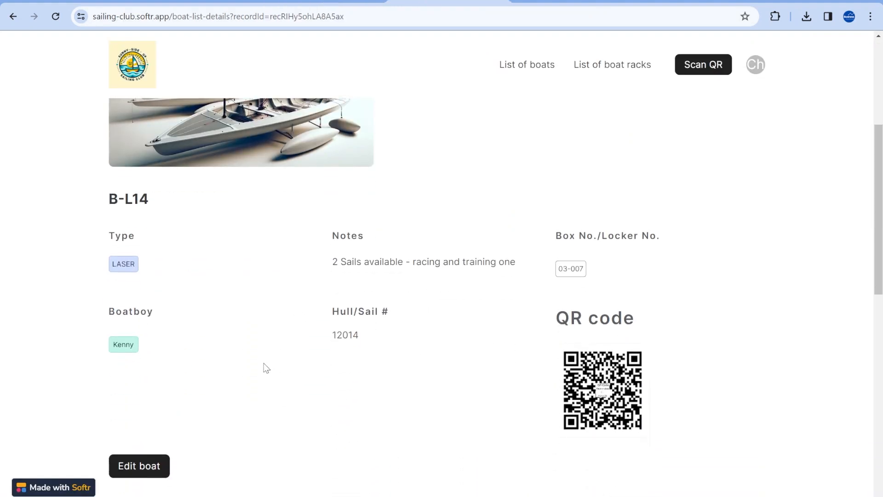
scroll(391, 299, "down", 6)
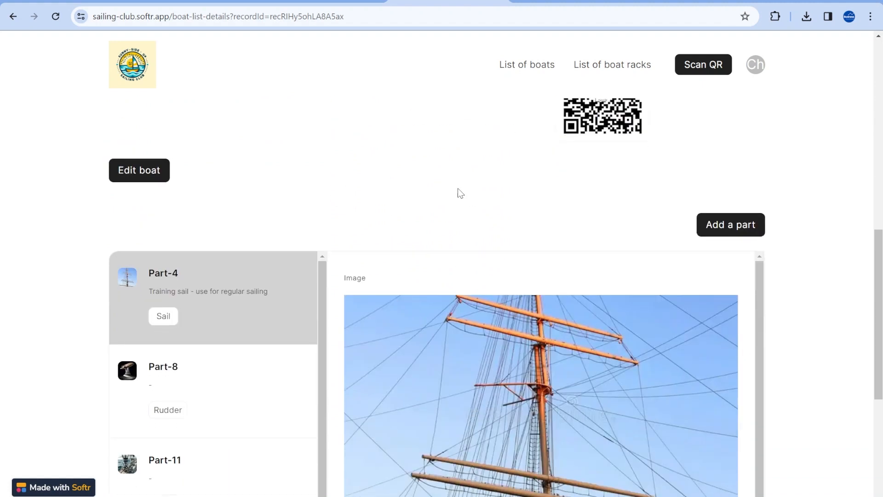
scroll(237, 277, "down", 3)
View the details of Part-8, Part-11 and Part-9 in the boat's parts list.
left_click(216, 250)
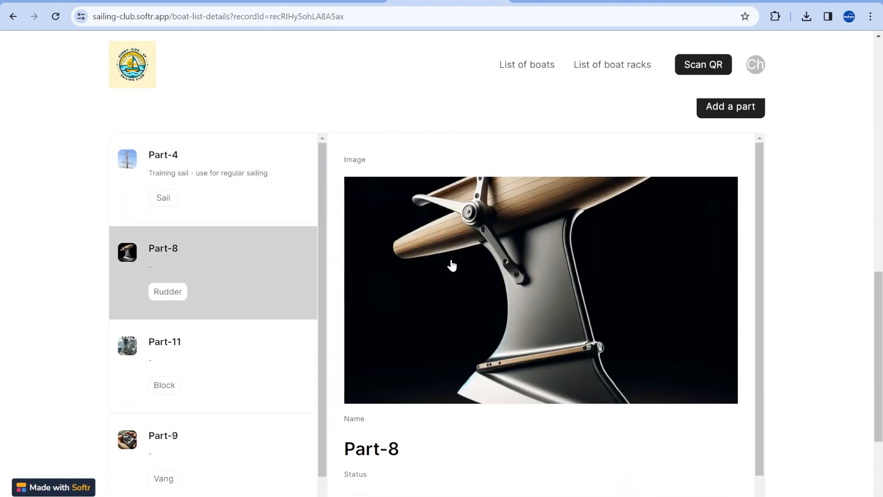
scroll(451, 263, "down", 1)
left_click(212, 329)
scroll(607, 296, "down", 2)
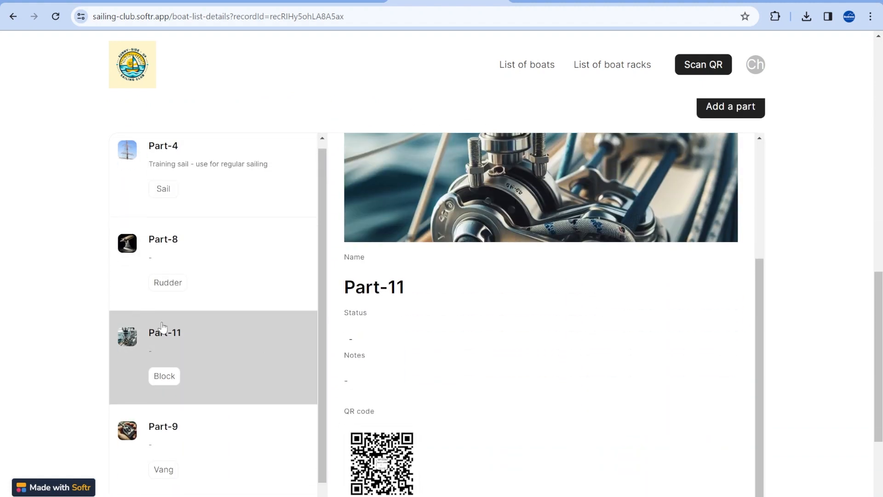
scroll(161, 331, "down", 6)
scroll(486, 311, "down", 3)
left_click(239, 148)
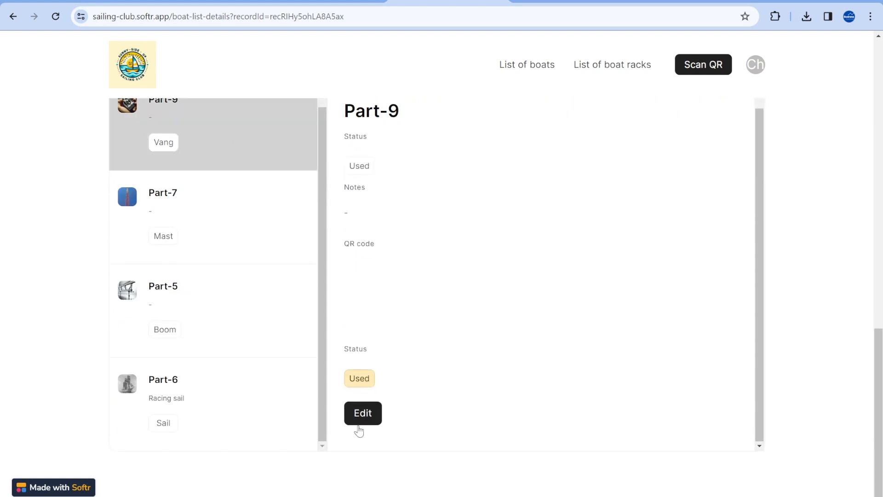
View the details of Part-7, Part-5 and Part-6 in the boat's parts list.
left_click(169, 223)
scroll(666, 286, "up", 6)
scroll(554, 363, "down", 6)
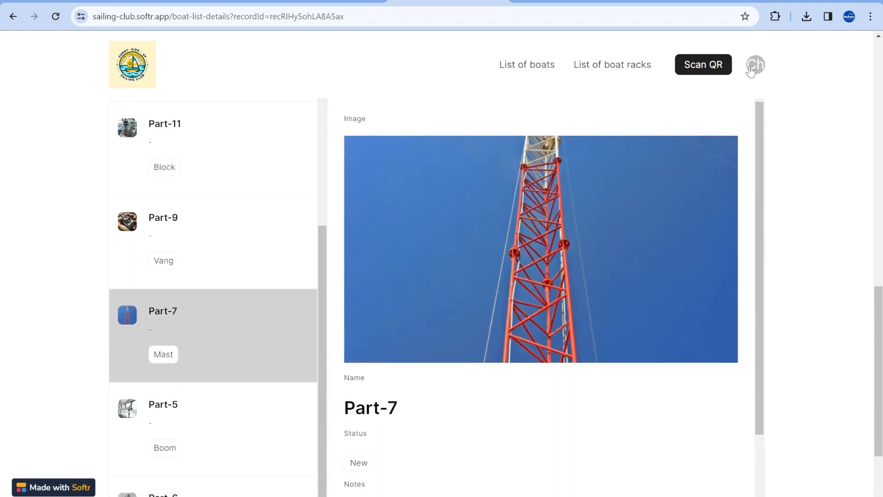
scroll(203, 389, "down", 3)
left_click(236, 311)
scroll(538, 363, "down", 3)
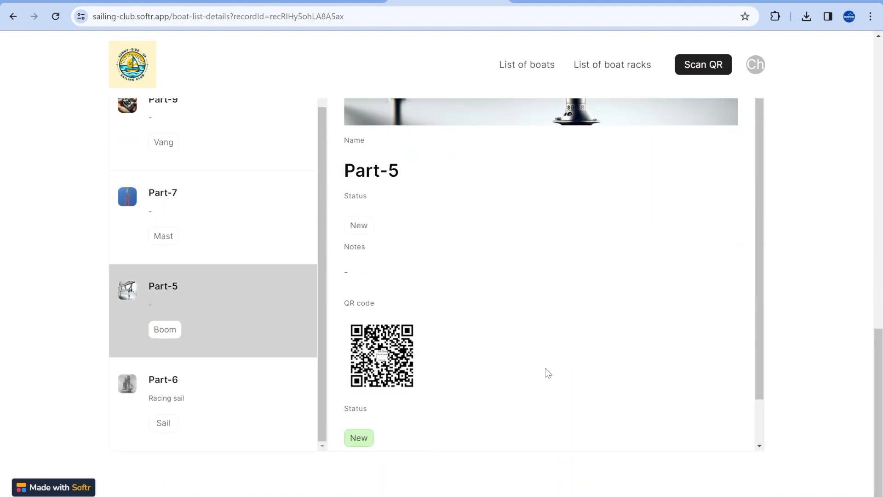
left_click(244, 399)
Look back over the parts list and return to boat B-L14's main details and QR code.
scroll(631, 374, "up", 5)
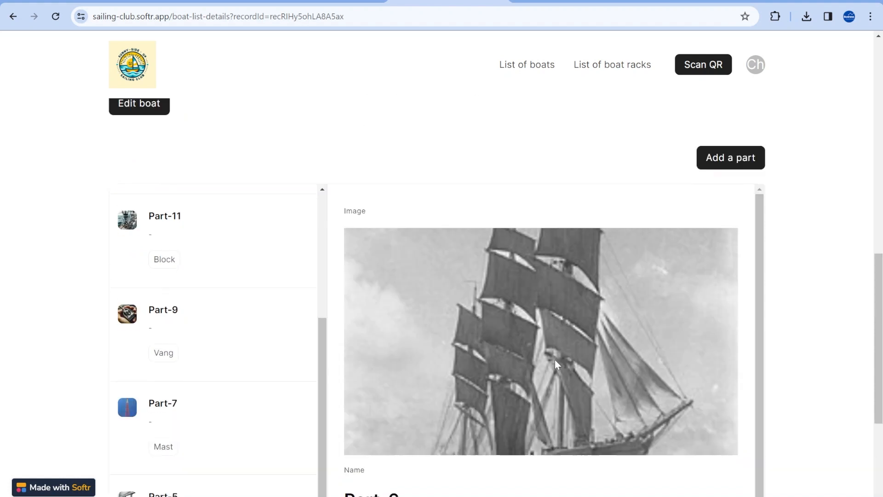
scroll(555, 360, "up", 3)
left_click(203, 370)
scroll(282, 123, "up", 5)
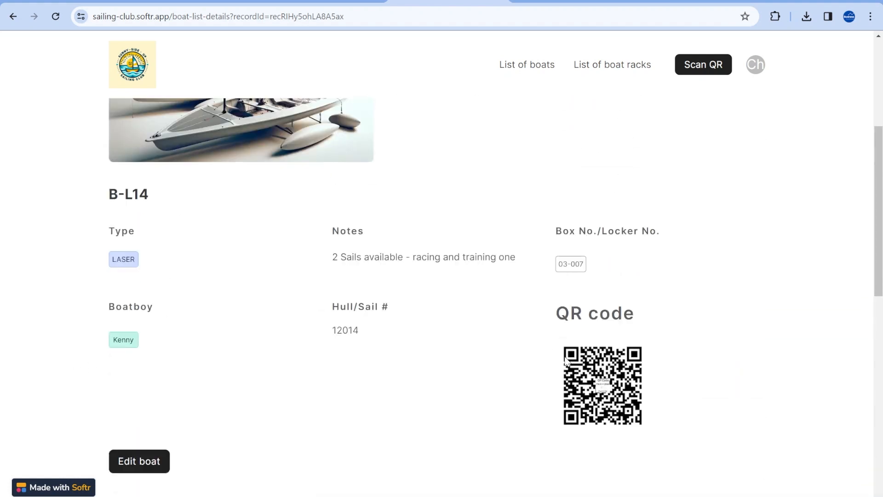
Switch back to the Softr editor and review the boat details and Parts blocks on the Boat List details page.
left_click(331, 1)
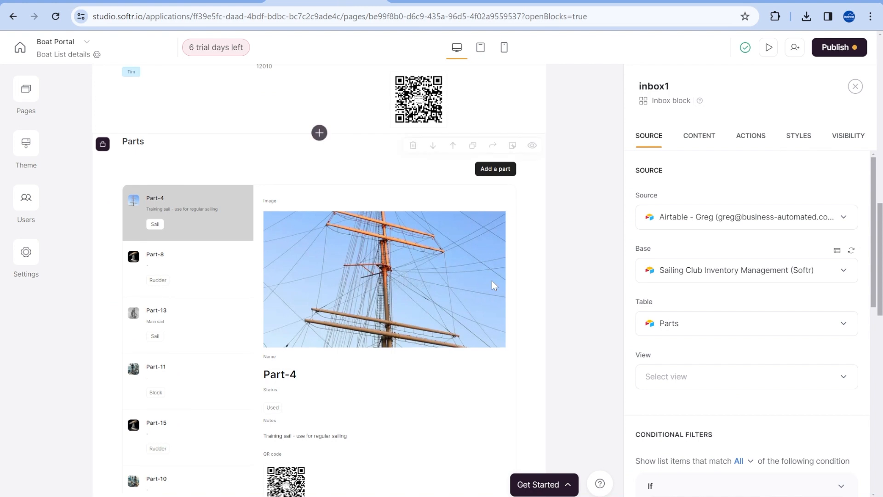
scroll(194, 275, "up", 3)
scroll(194, 275, "up", 6)
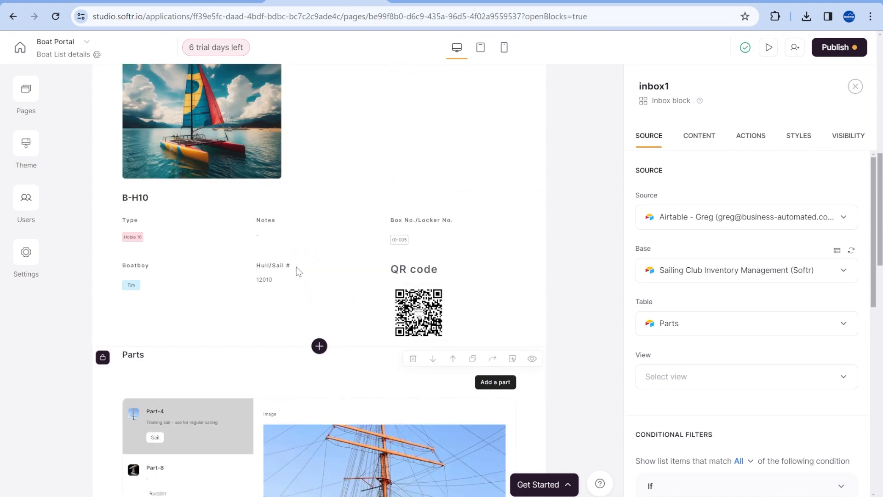
scroll(363, 278, "down", 2)
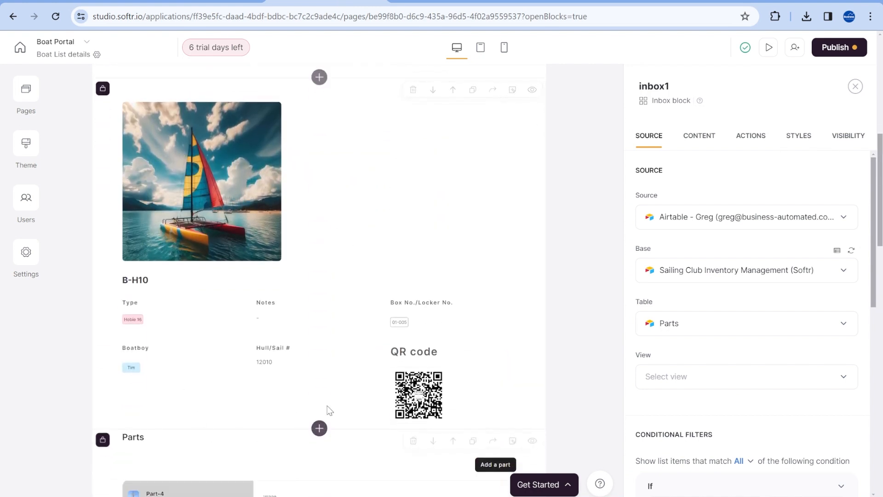
scroll(326, 272, "down", 9)
scroll(327, 273, "up", 9)
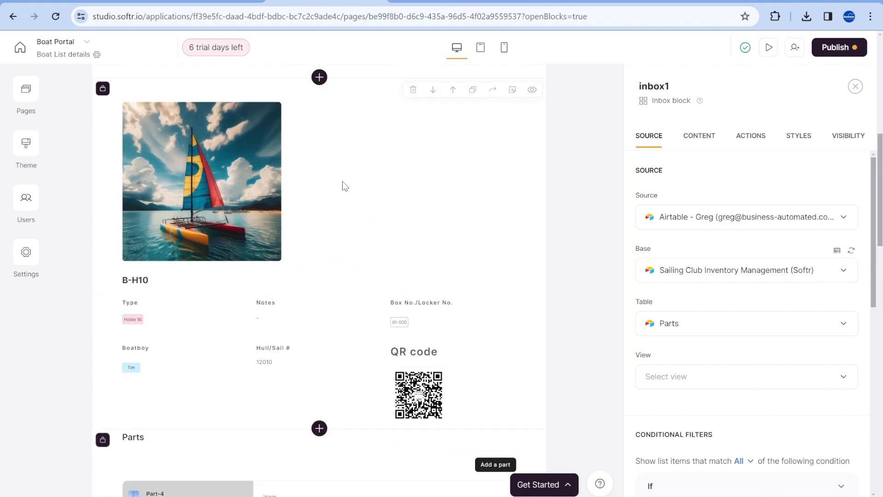
scroll(343, 187, "down", 1)
scroll(339, 201, "up", 1)
Open the second boat details block's settings and compare its edit buttons and parts list with the first set of blocks.
left_click(334, 210)
scroll(331, 207, "down", 8)
scroll(331, 206, "up", 10)
scroll(349, 175, "down", 4)
left_click(419, 212)
scroll(379, 374, "down", 6)
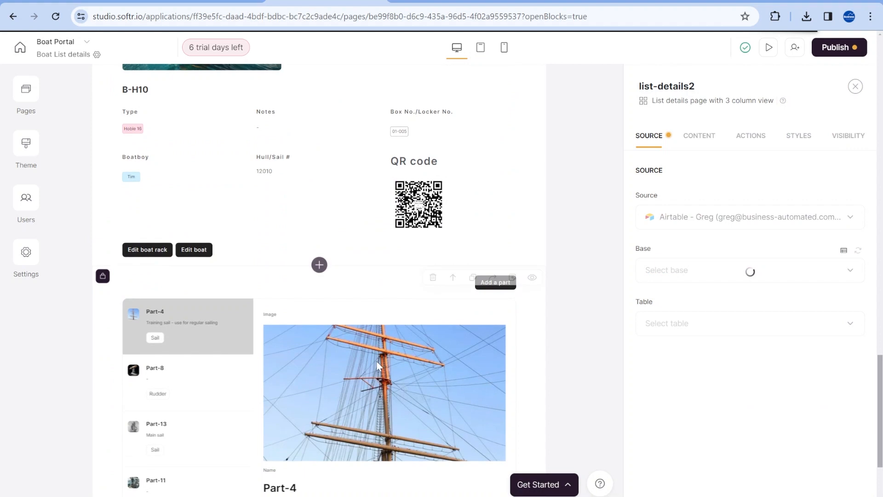
scroll(379, 375, "up", 1)
scroll(376, 363, "down", 8)
scroll(375, 362, "up", 12)
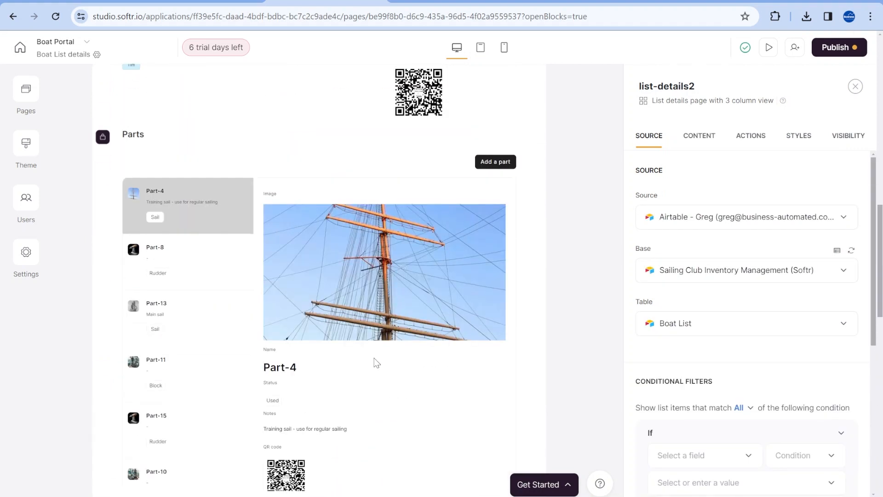
Check the first boat details block's visibility settings, then open the second boat details block's source settings for comparison.
left_click(378, 89)
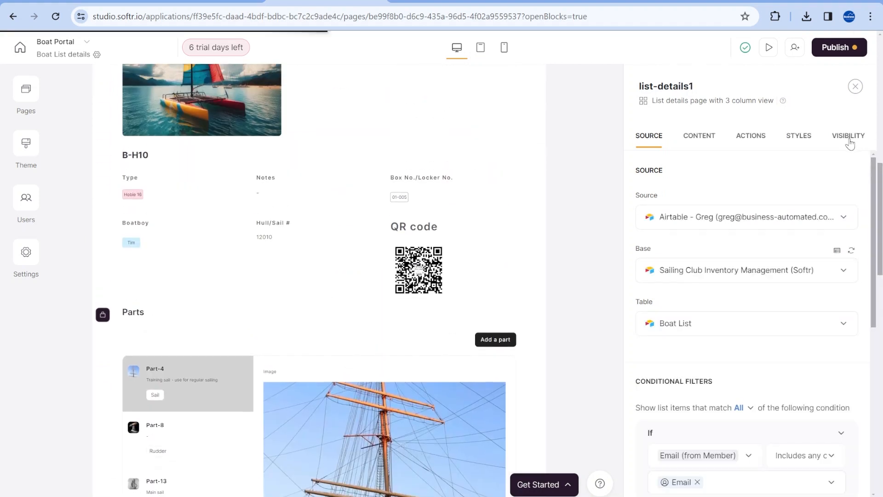
left_click(848, 136)
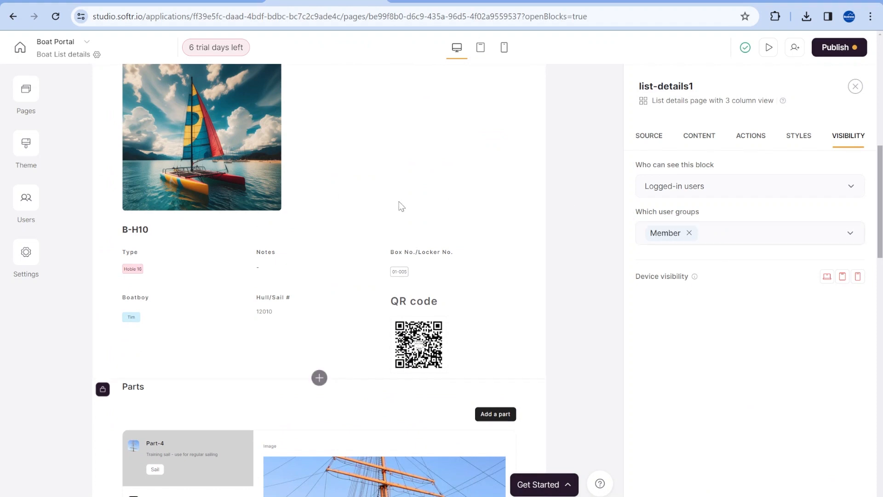
scroll(394, 205, "down", 10)
left_click(383, 297)
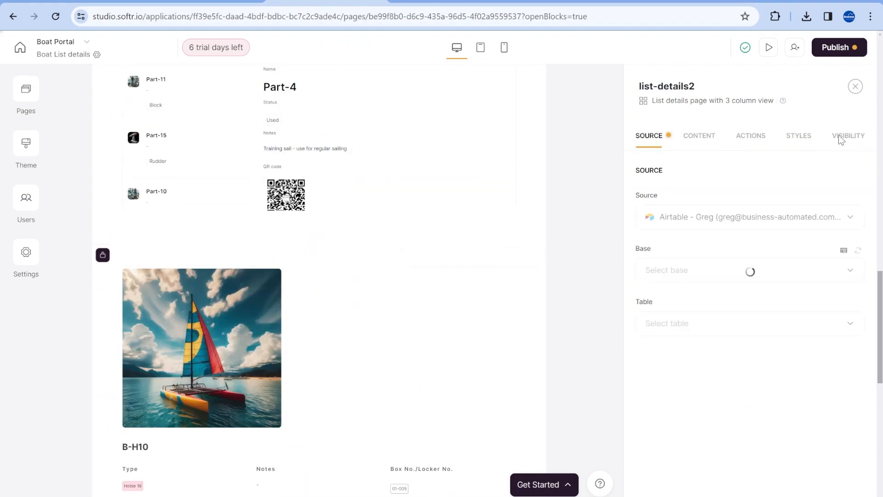
scroll(370, 209, "up", 5)
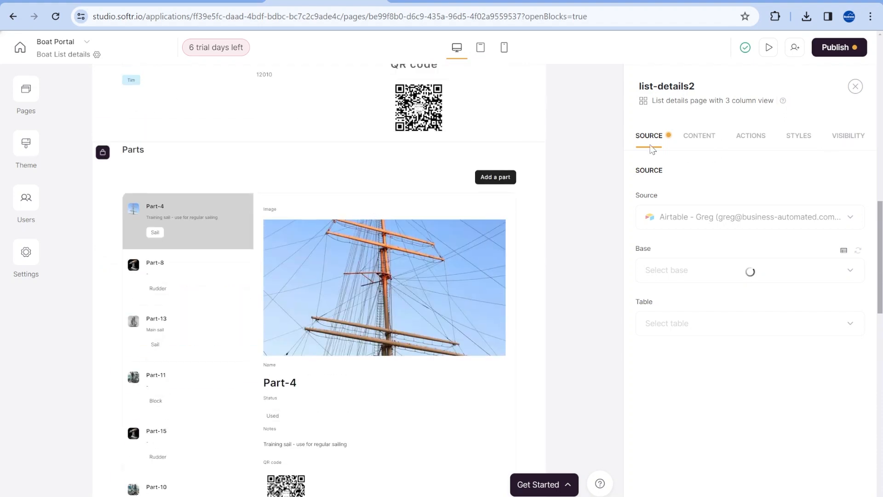
scroll(374, 207, "up", 2)
scroll(374, 207, "up", 4)
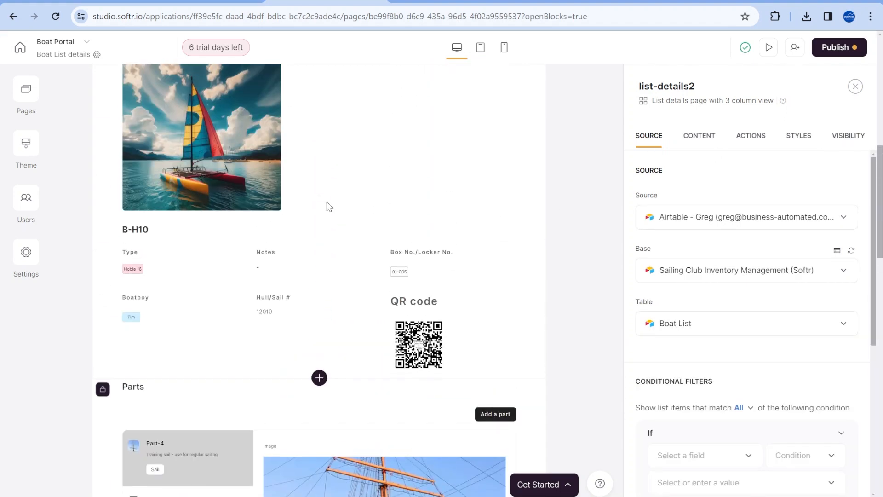
Reopen the first boat details block's source settings and review its table and conditional filter.
left_click(341, 222)
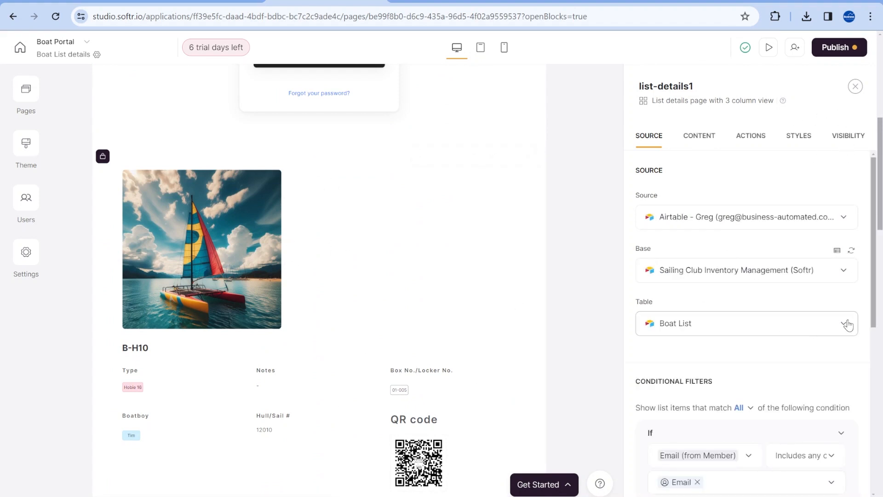
scroll(713, 344, "down", 3)
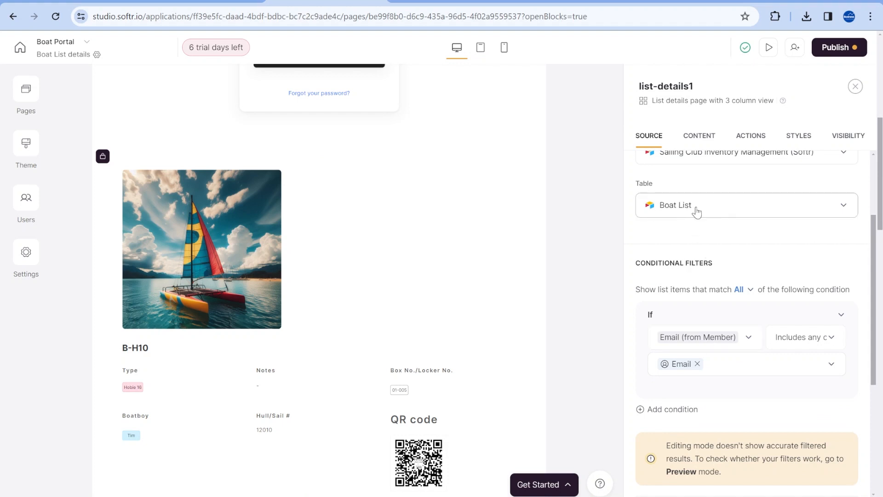
scroll(683, 306, "down", 3)
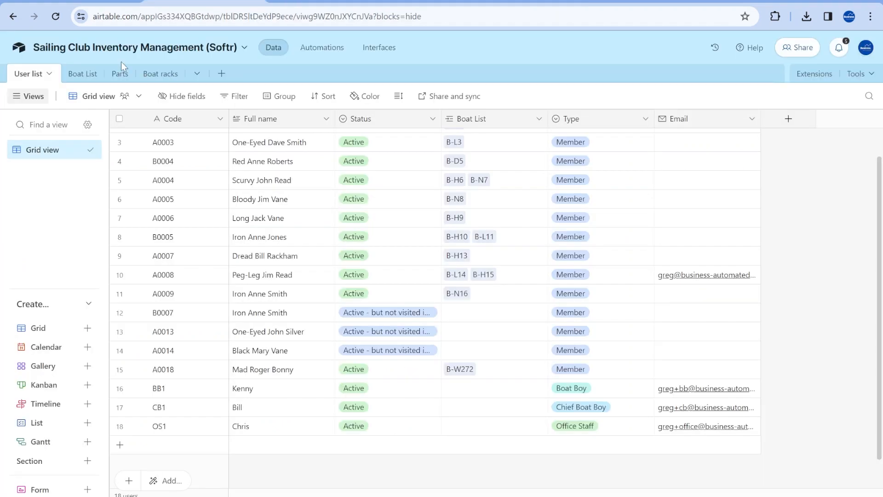
In the Airtable base, inspect boat B-L14's Member, full name and Email (from Member) fields in the Boat List table.
left_click(82, 73)
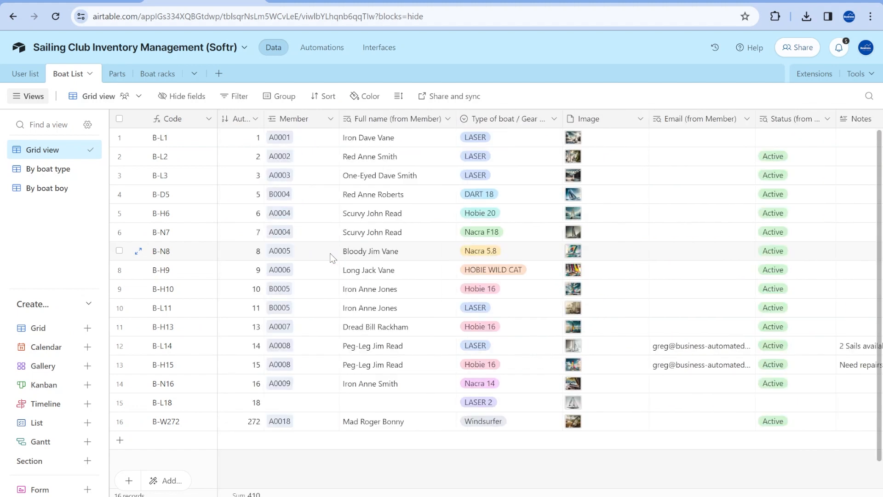
left_click(299, 346)
left_click(416, 351)
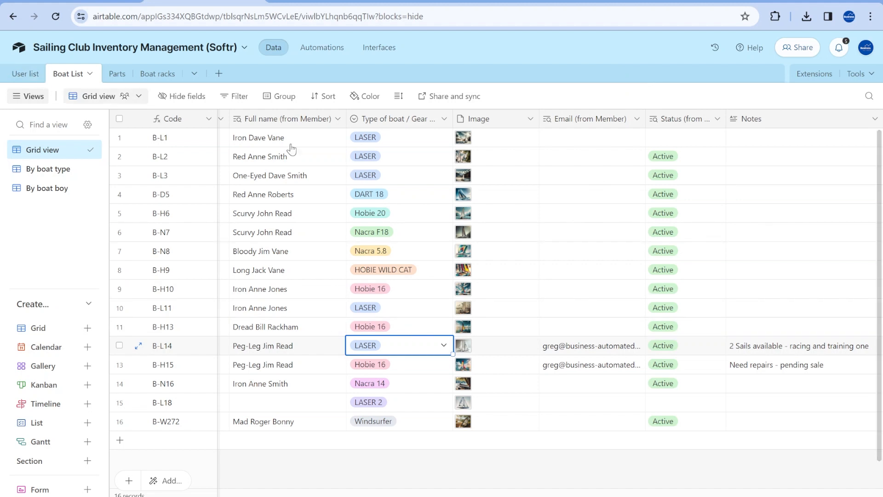
key("Left")
key("Left")
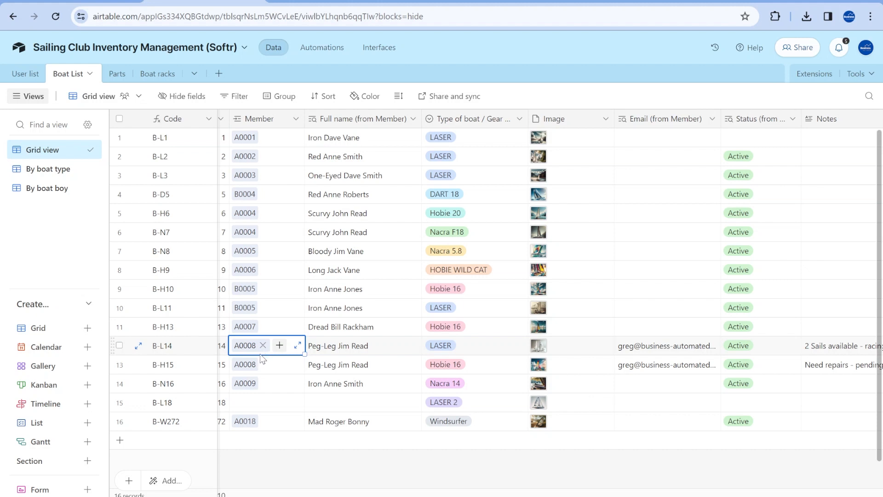
left_click(336, 354)
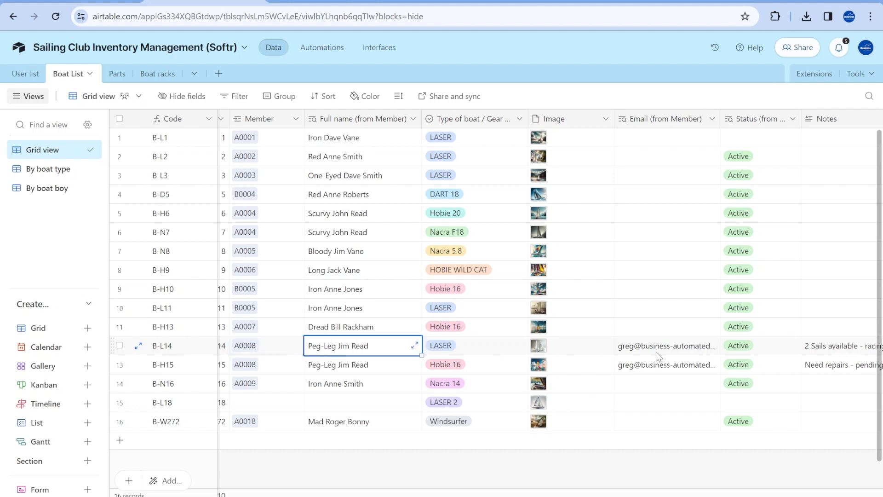
left_click(708, 353)
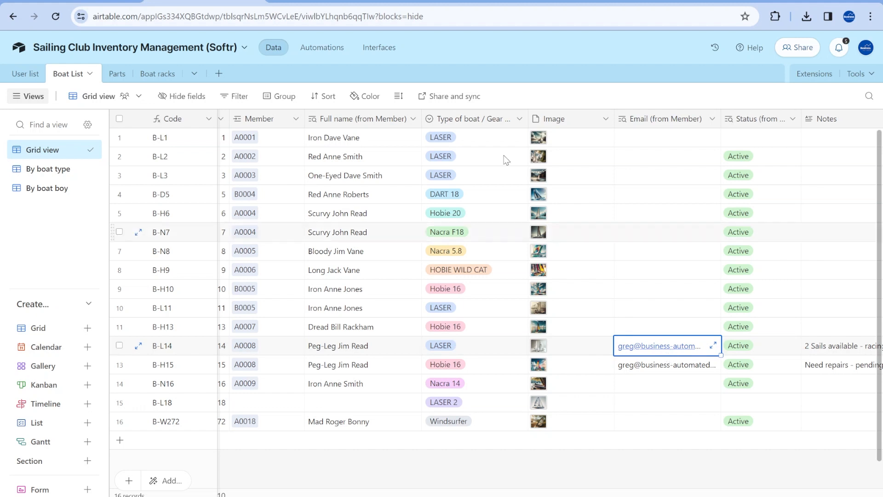
Switch back to the Softr editor and reselect the logged-in user's Email as the value of the Email (from Member) filter.
left_click(334, 4)
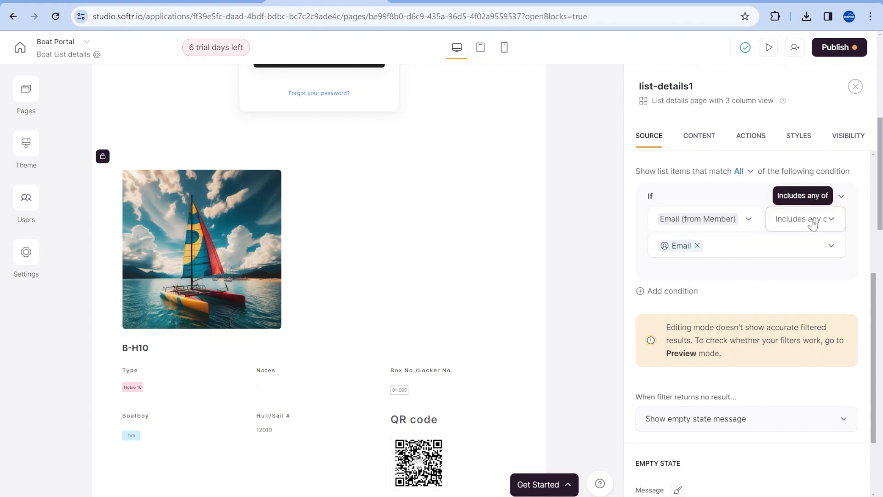
left_click(728, 255)
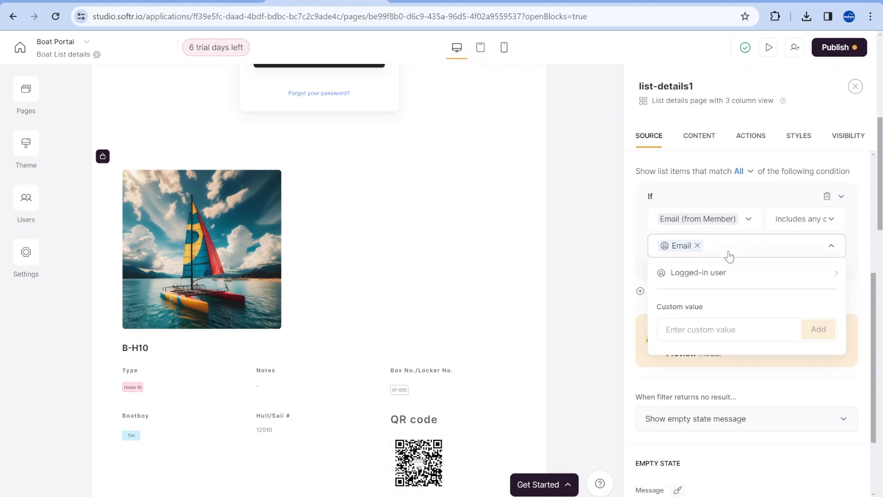
left_click(720, 276)
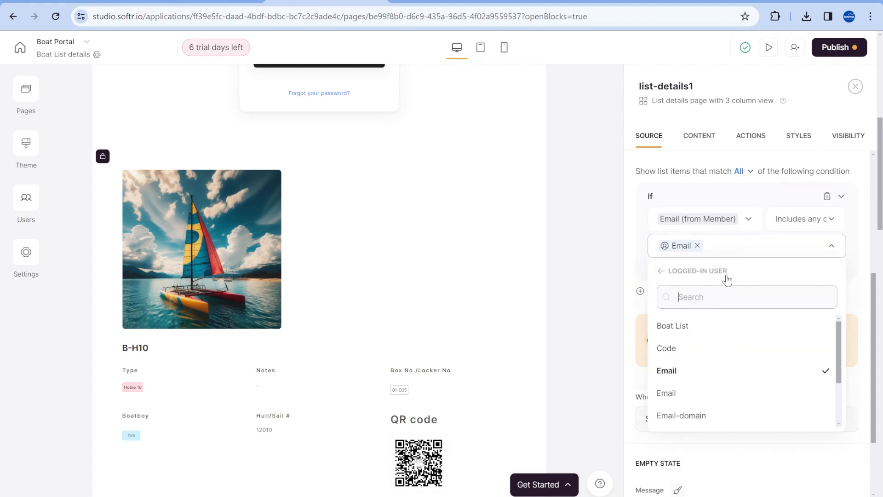
left_click(686, 376)
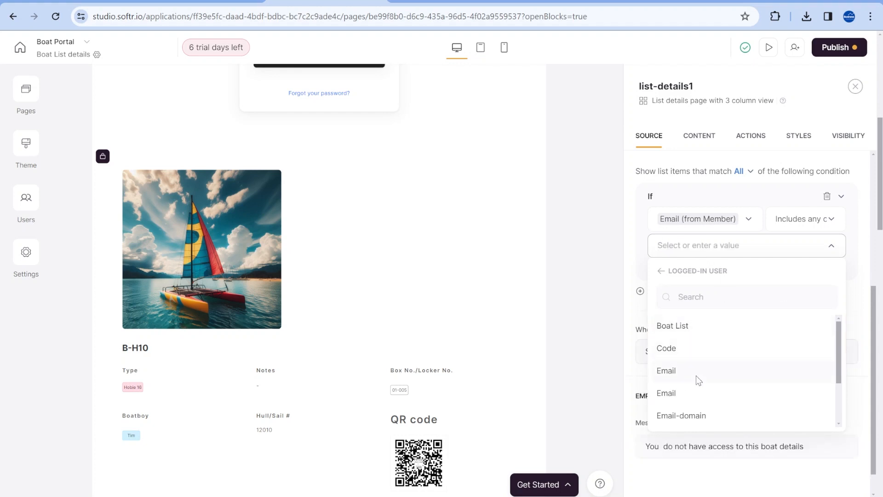
left_click(698, 380)
left_click(858, 258)
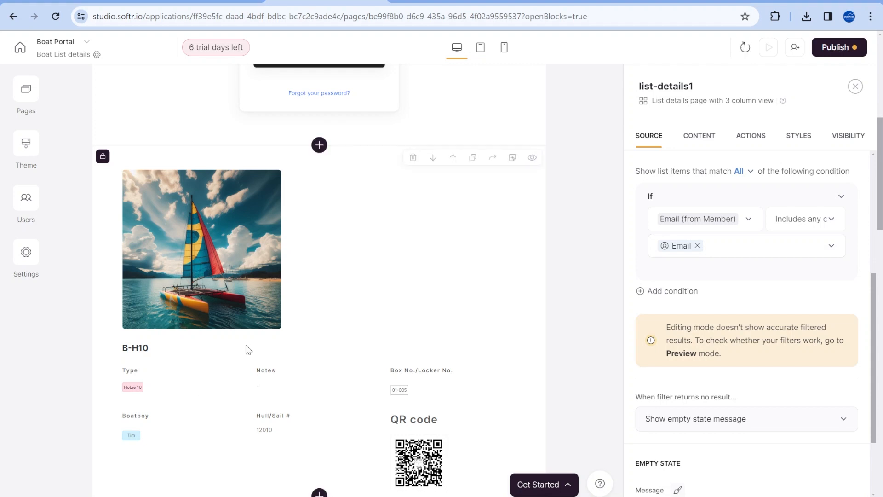
Remove the extra space after "You" in the empty state message so it reads "You do not have access to this boat details".
scroll(783, 393, "down", 2)
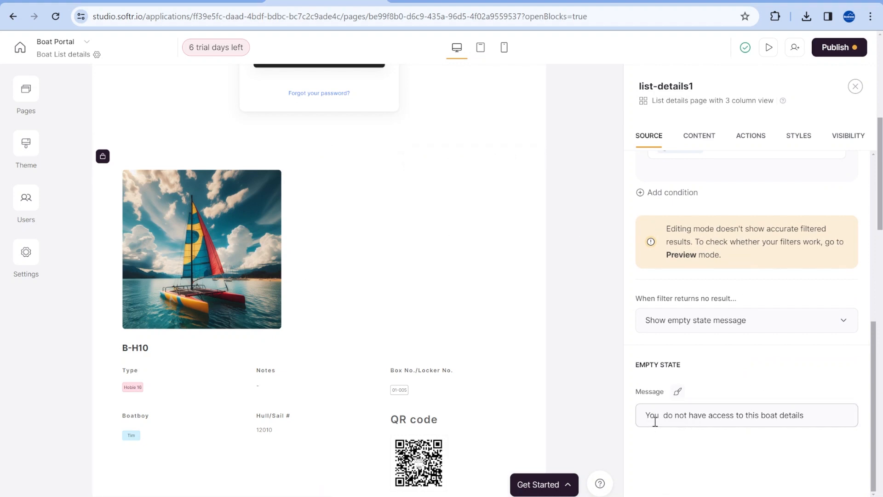
key("BackSpace")
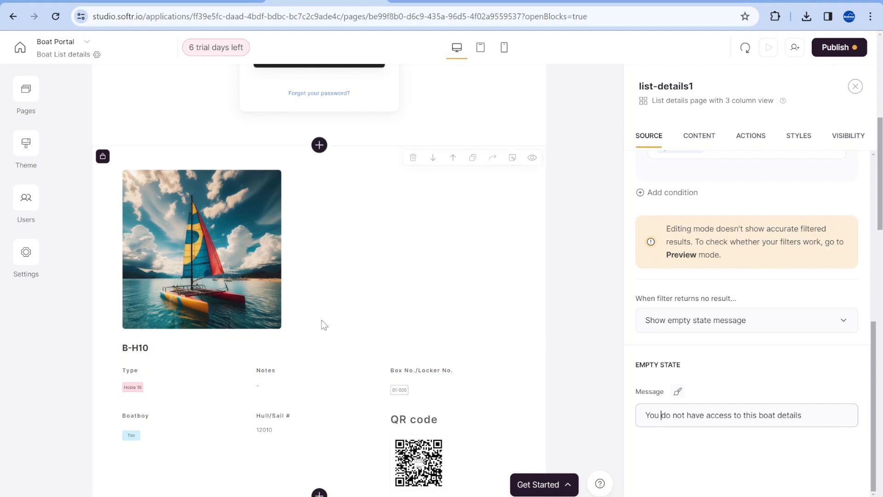
Open the first Parts block's source settings and examine its conditional filters on boat and member email.
scroll(347, 330, "down", 3)
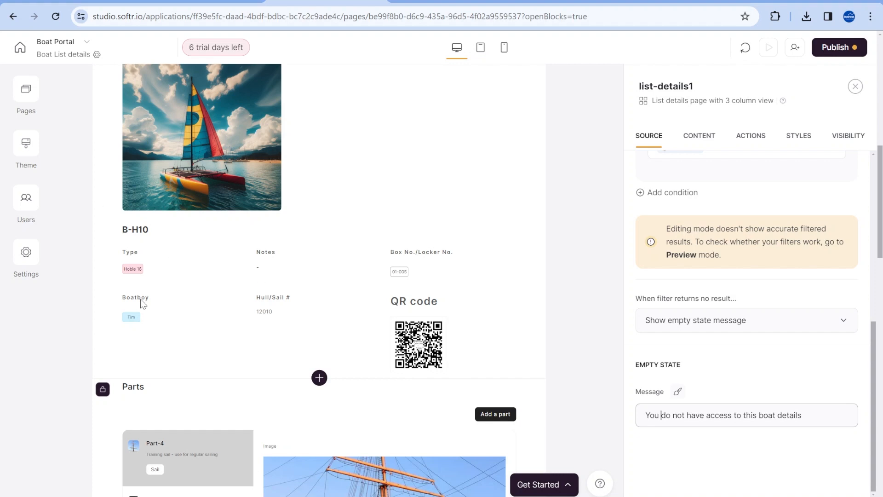
scroll(142, 303, "down", 7)
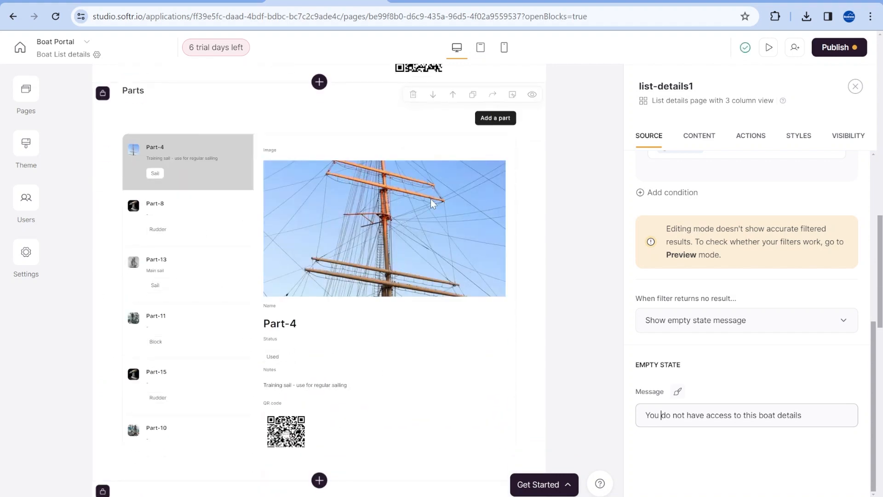
scroll(404, 270, "down", 4)
scroll(407, 261, "up", 4)
left_click(197, 119)
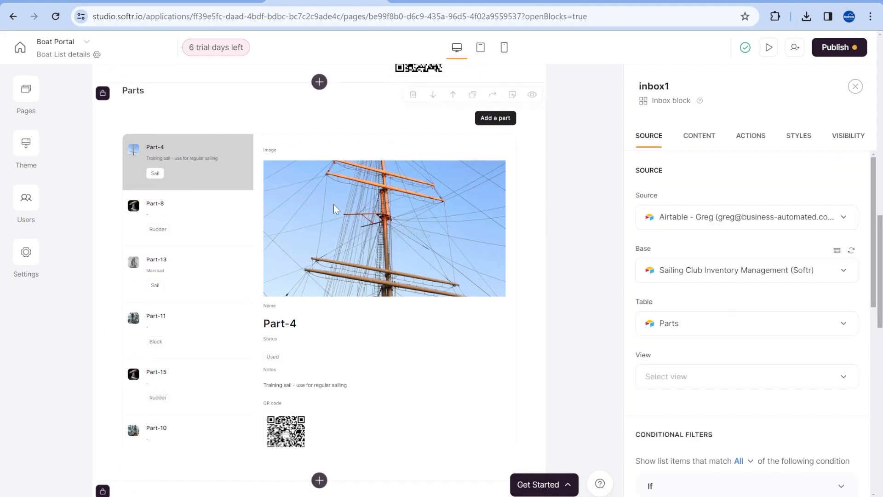
scroll(741, 322, "down", 6)
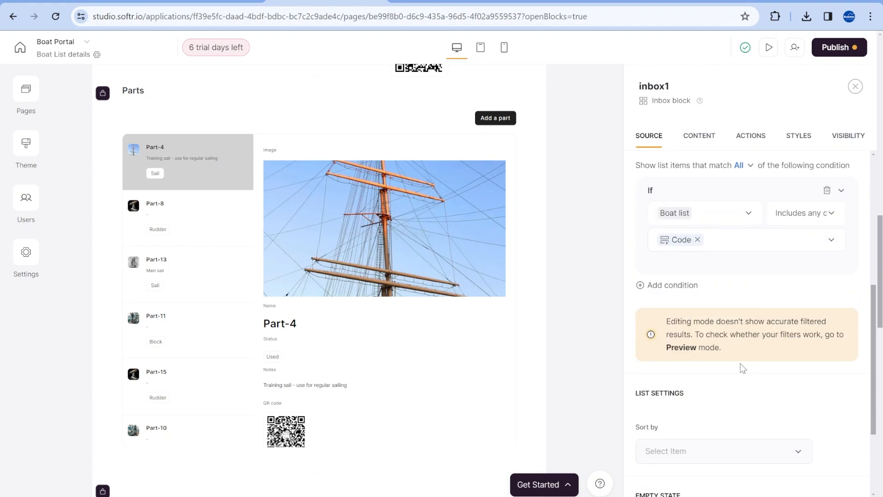
scroll(741, 367, "up", 1)
scroll(742, 366, "up", 1)
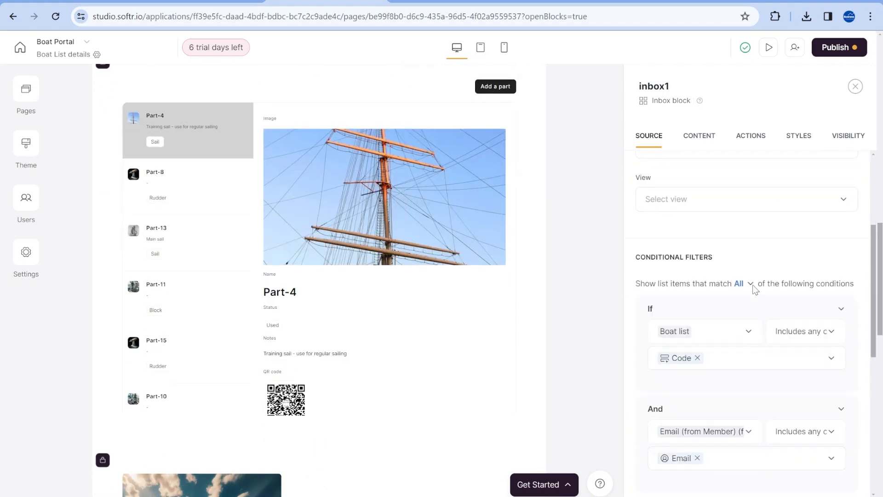
scroll(754, 288, "down", 2)
scroll(754, 288, "up", 1)
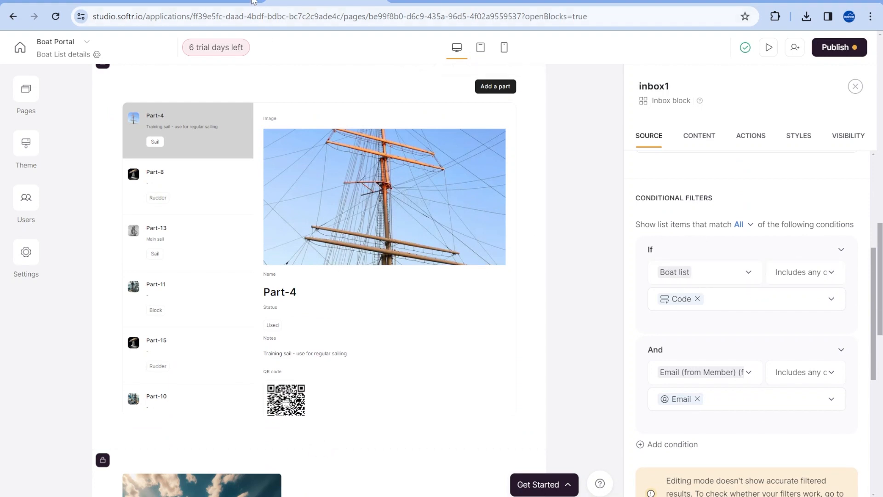
Switch to Airtable and look over the Boat list and email fields of the records in the Parts table.
left_click(255, 3)
left_click(117, 75)
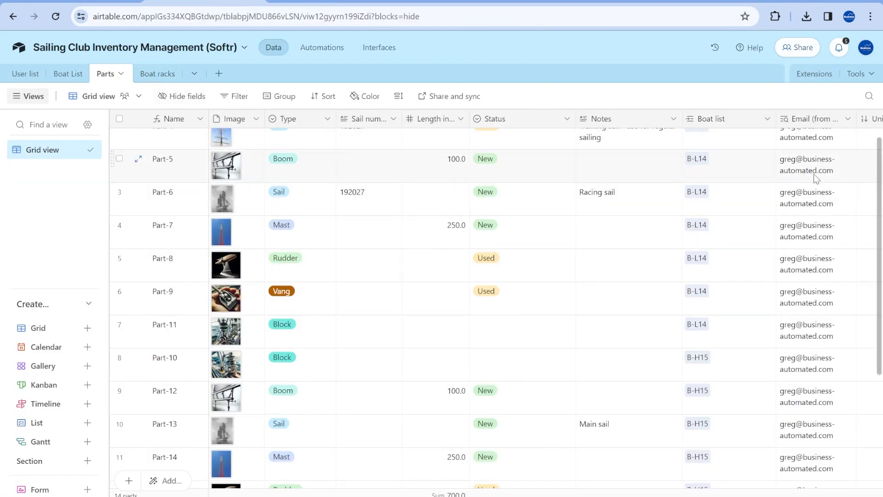
left_click_drag(743, 164, 740, 284)
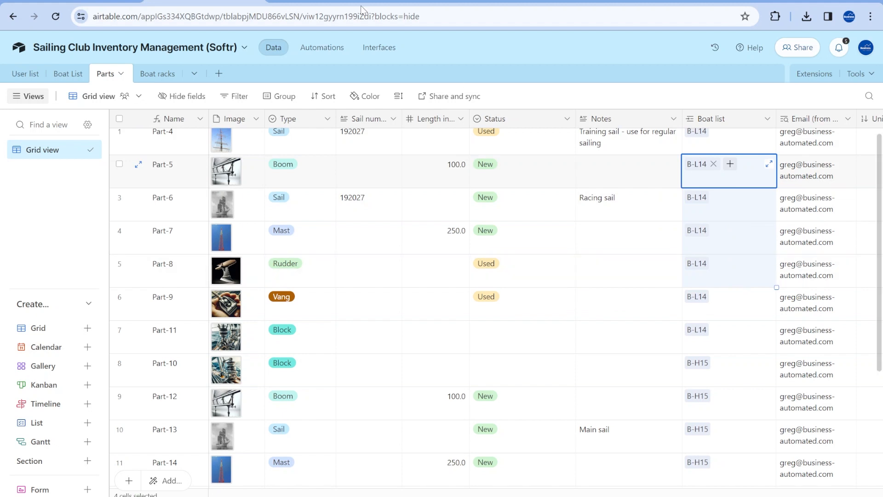
Return to the Softr editor and reselect the current record's Code as the value of the Parts block's Boat list condition.
left_click(332, 2)
left_click(720, 305)
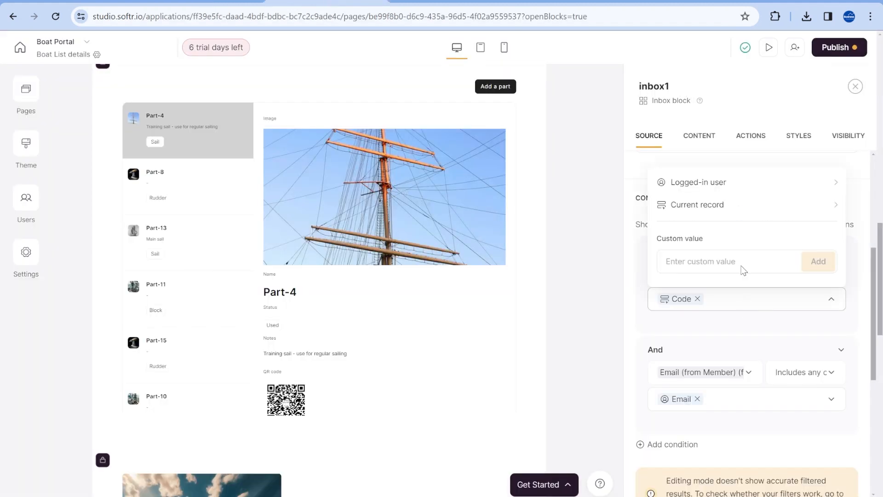
left_click(701, 213)
left_click(720, 272)
left_click(738, 260)
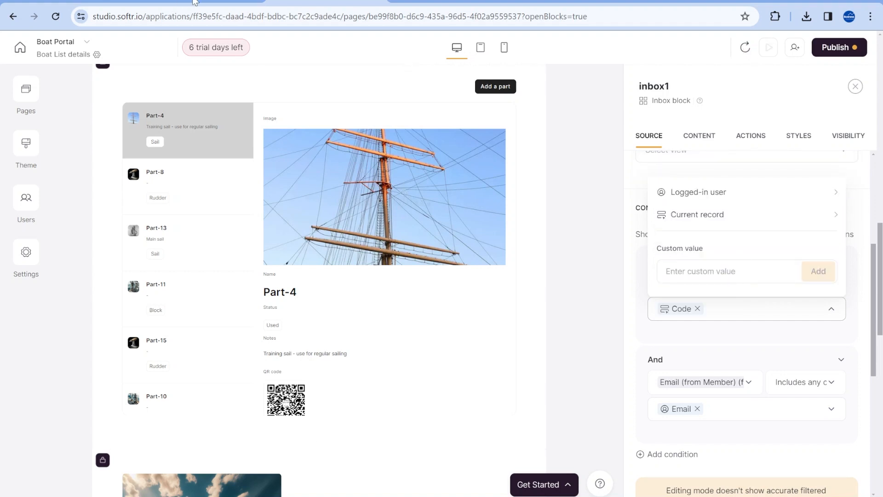
Compare the Boat List table's Code field with the Parts table's Boat list field in Airtable, and return to the Softr editor.
left_click(147, 3)
left_click(68, 74)
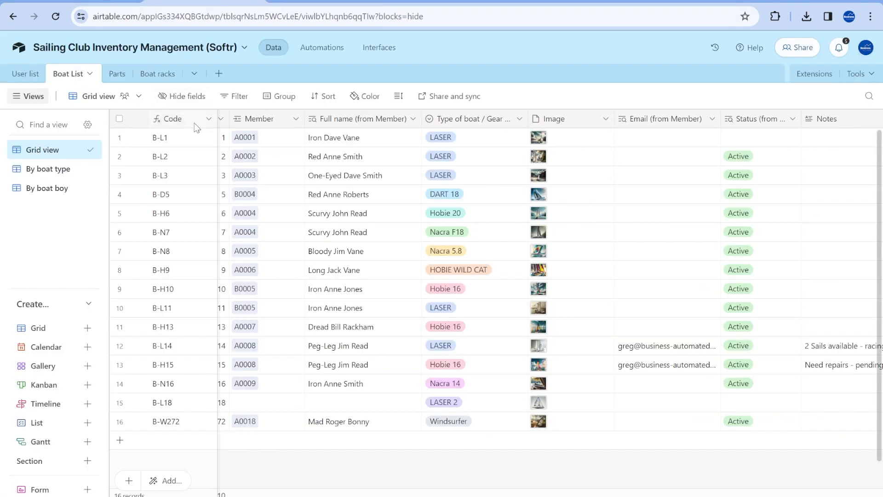
left_click(174, 213)
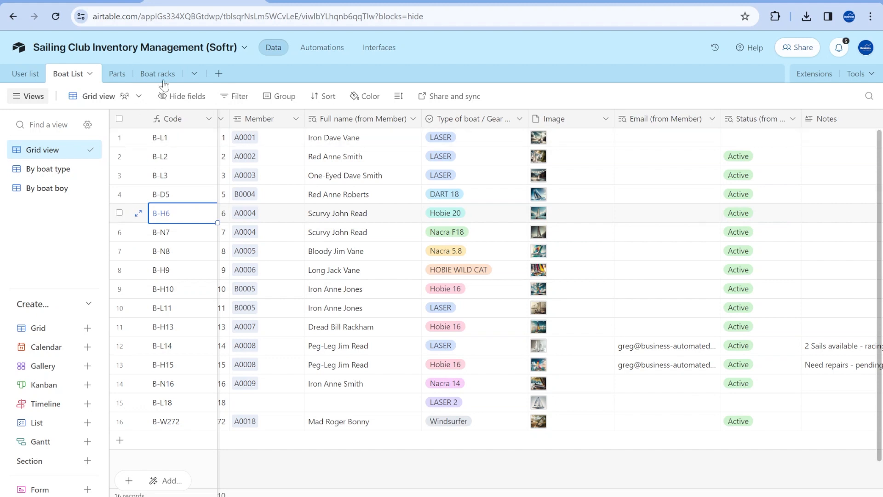
left_click(117, 73)
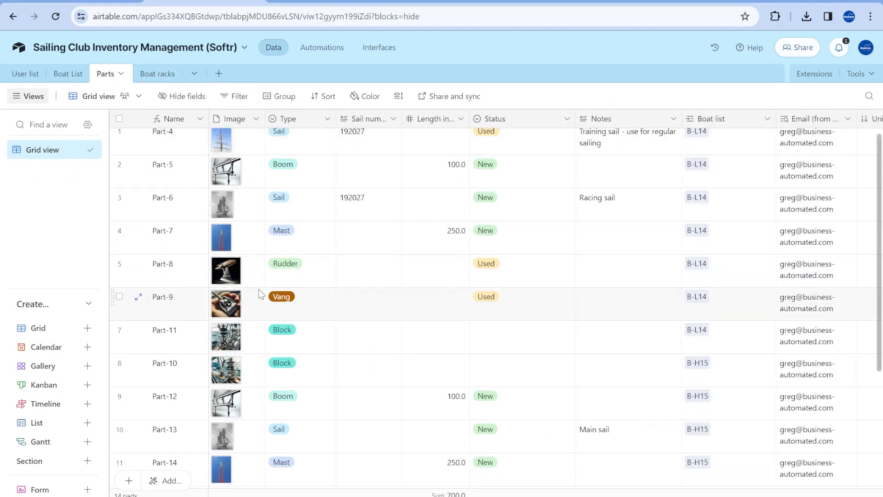
left_click(734, 247)
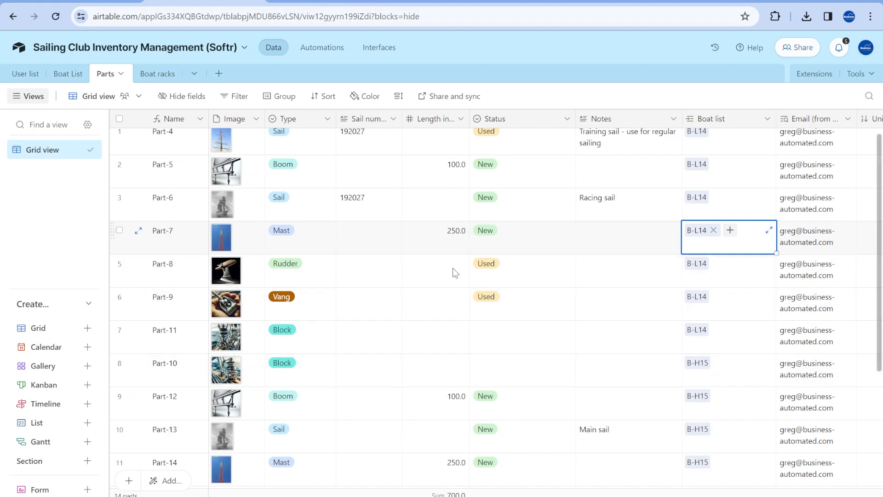
left_click(333, 3)
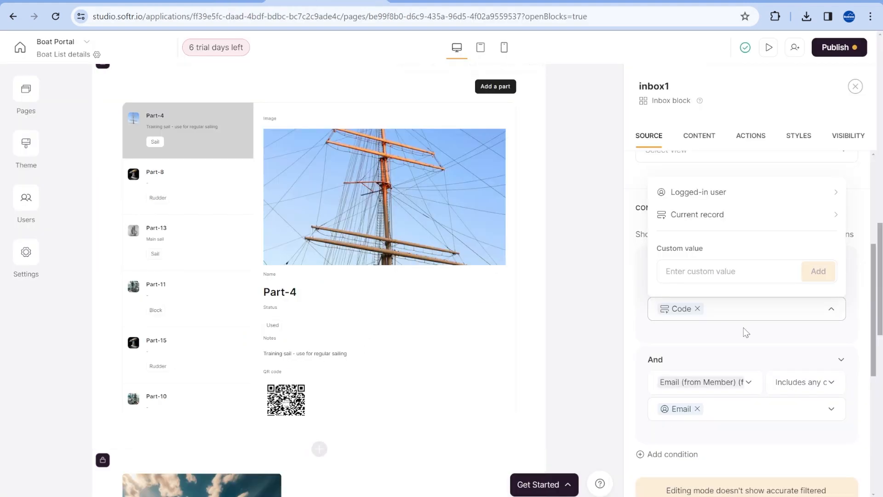
Close the value choices of the Boat list condition and review the first Parts block's filters on boat code and member email.
left_click(739, 340)
scroll(746, 338, "down", 1)
scroll(746, 341, "down", 2)
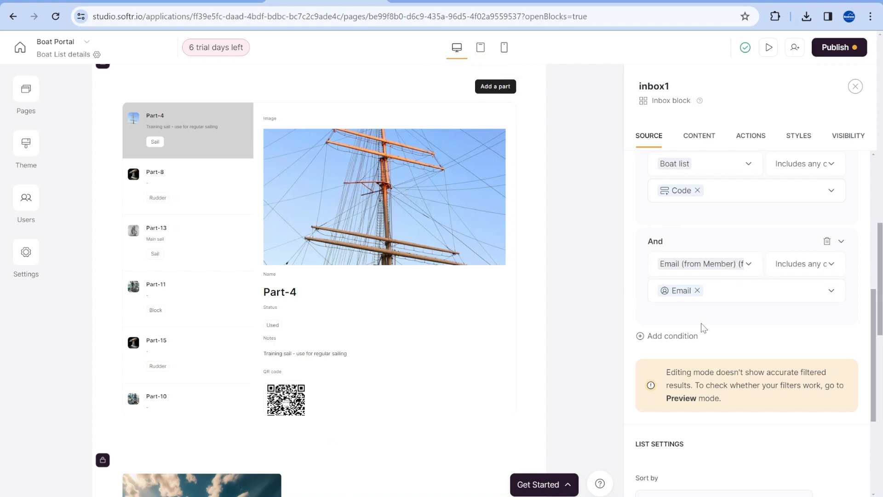
scroll(351, 363, "up", 8)
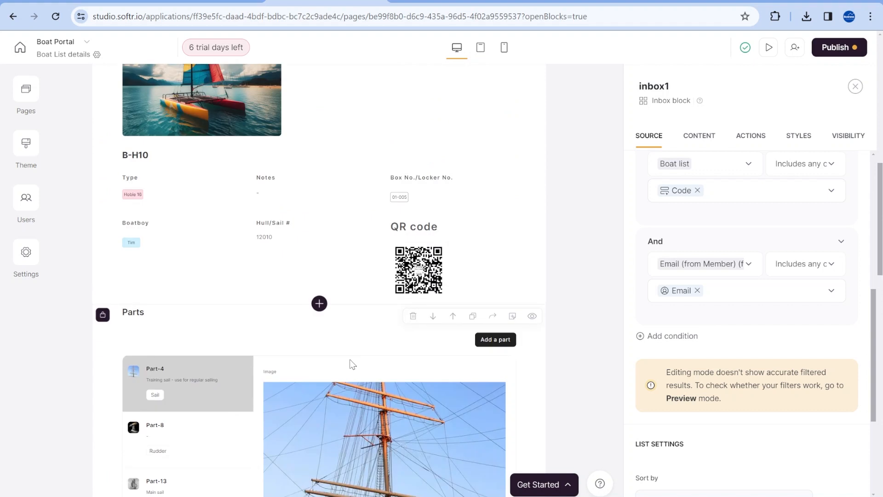
Open the second boat details block and examine its visibility user groups, source and conditional filters.
scroll(351, 362, "down", 9)
scroll(439, 247, "down", 4)
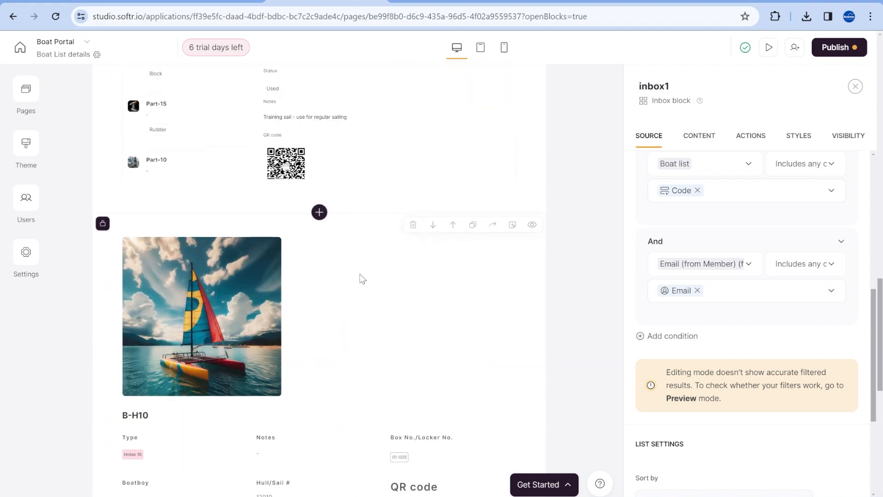
left_click(343, 256)
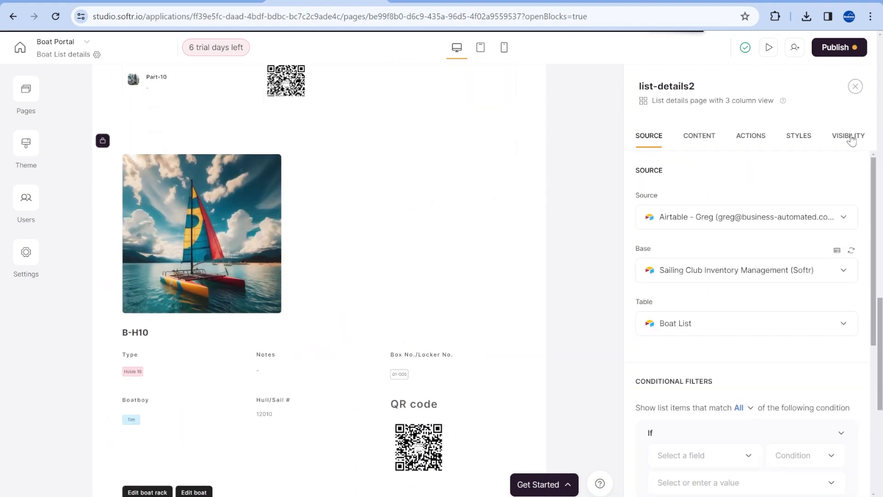
left_click(847, 136)
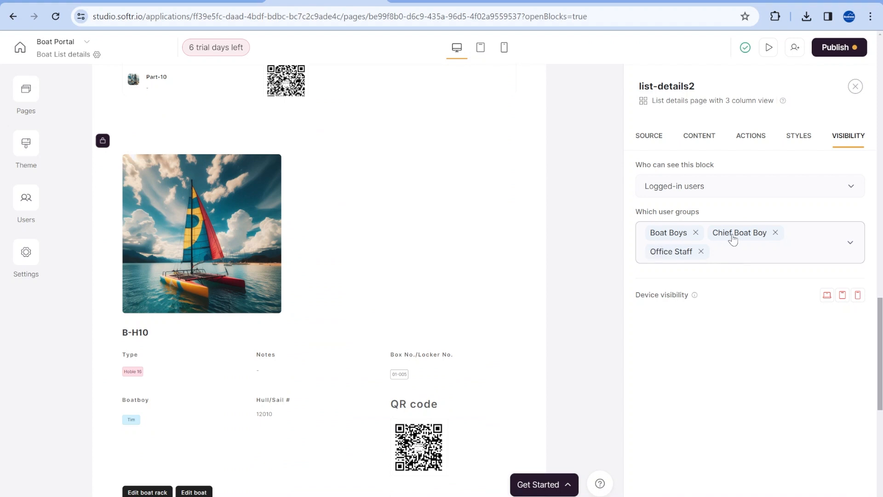
left_click(655, 139)
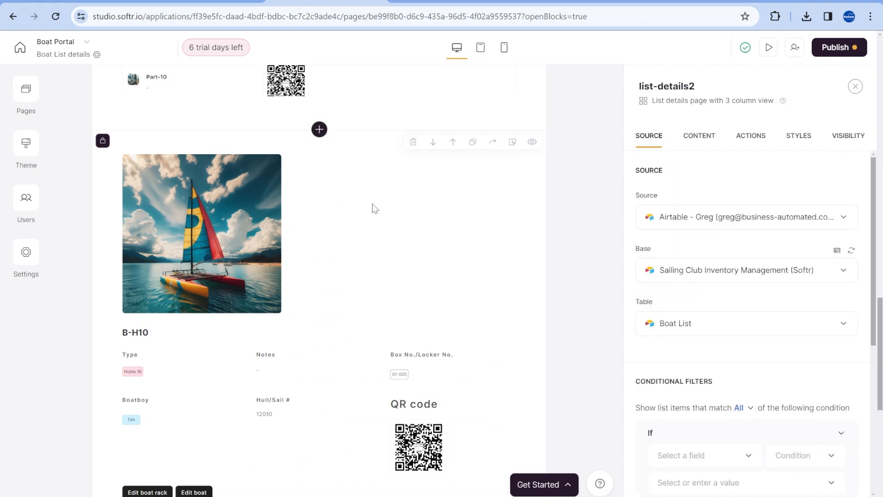
scroll(758, 329, "down", 4)
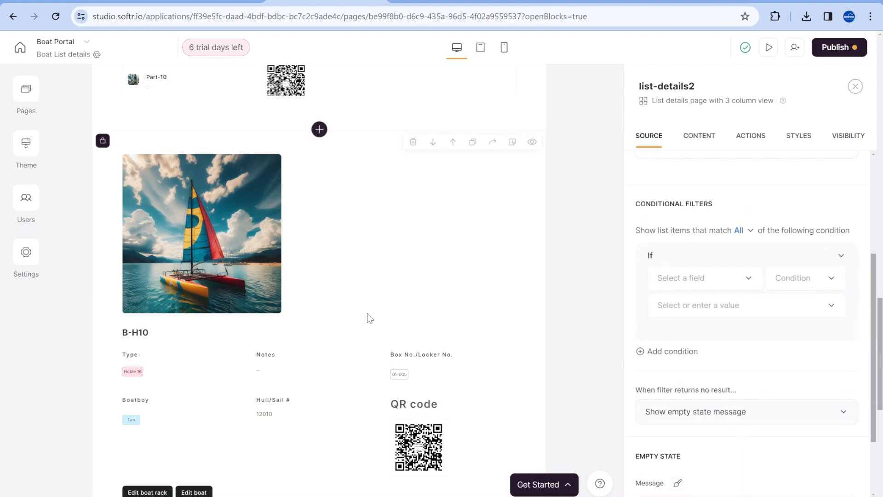
Open the source settings of the second parts block, located below the Edit boat rack and Edit boat buttons.
scroll(368, 311, "down", 8)
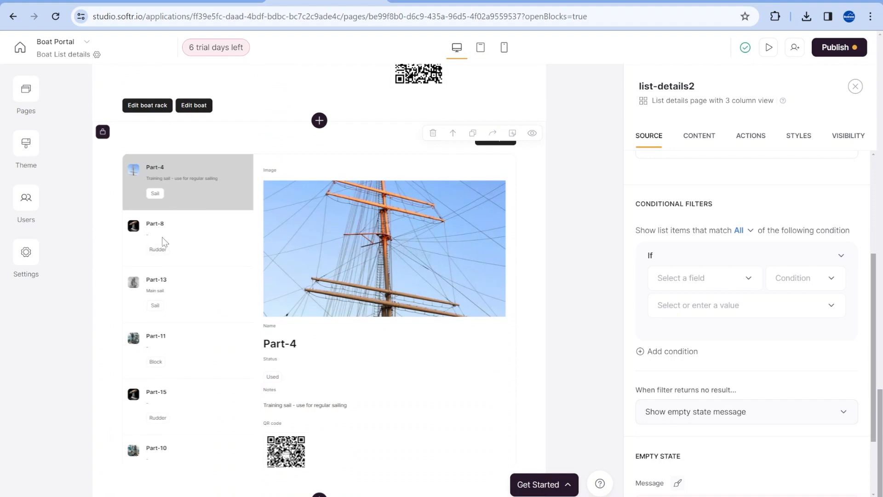
left_click(208, 234)
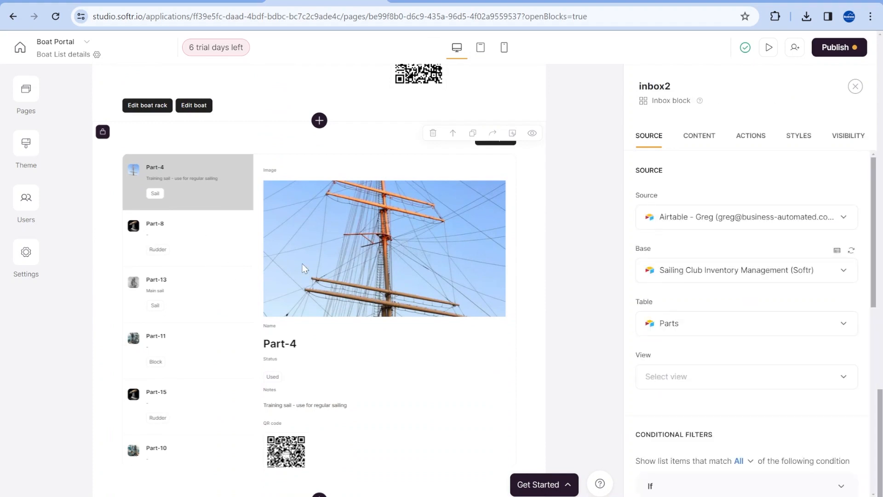
scroll(305, 269, "up", 6)
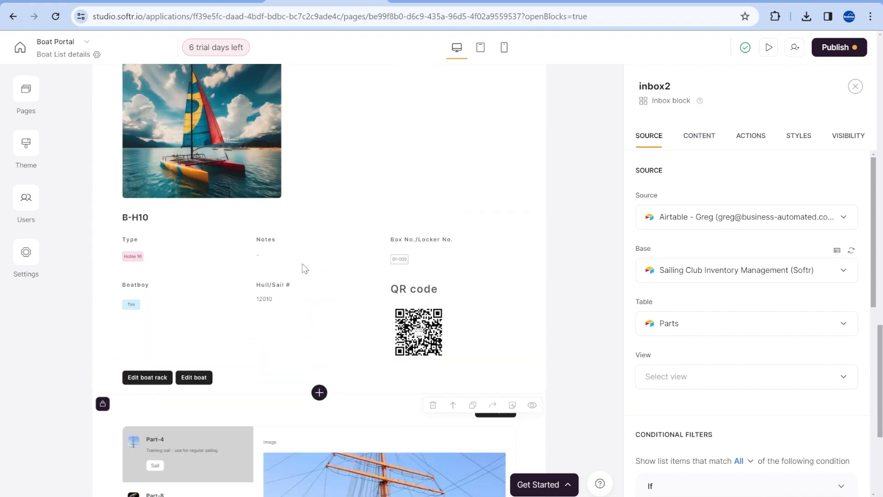
Open the actions of the second boat details block and check which user groups can see the Edit boat button.
left_click(301, 378)
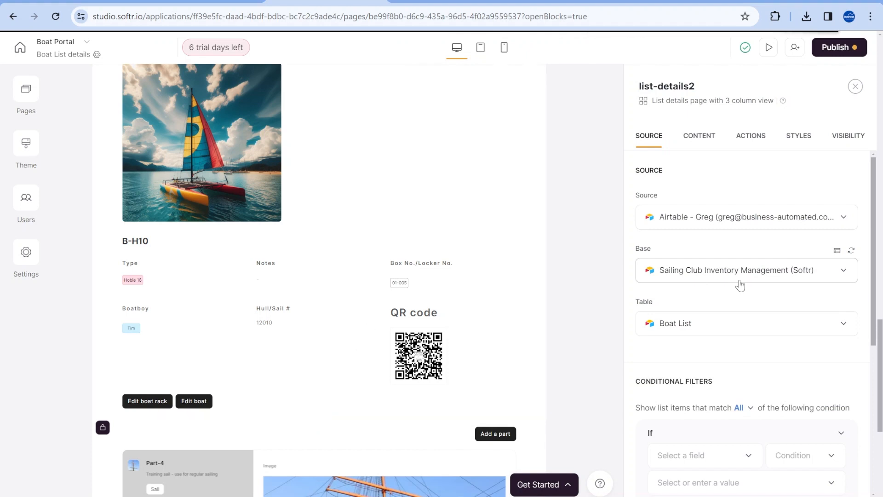
left_click(751, 135)
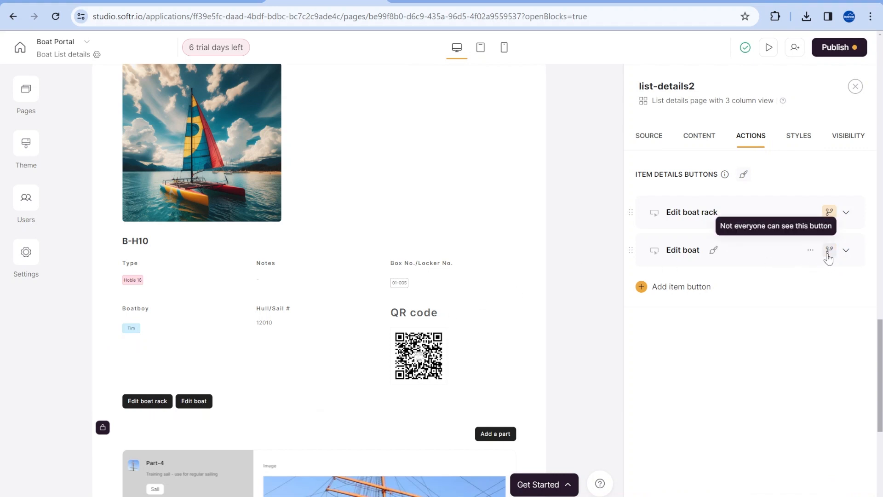
left_click(828, 251)
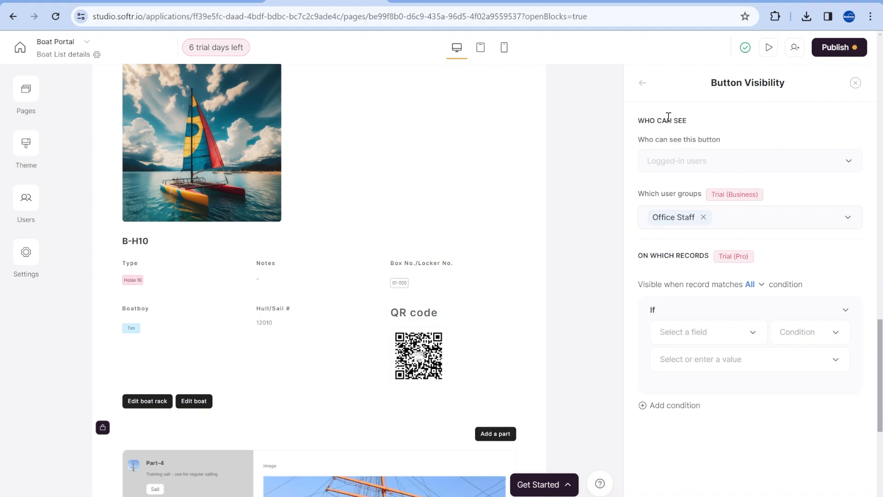
left_click(645, 87)
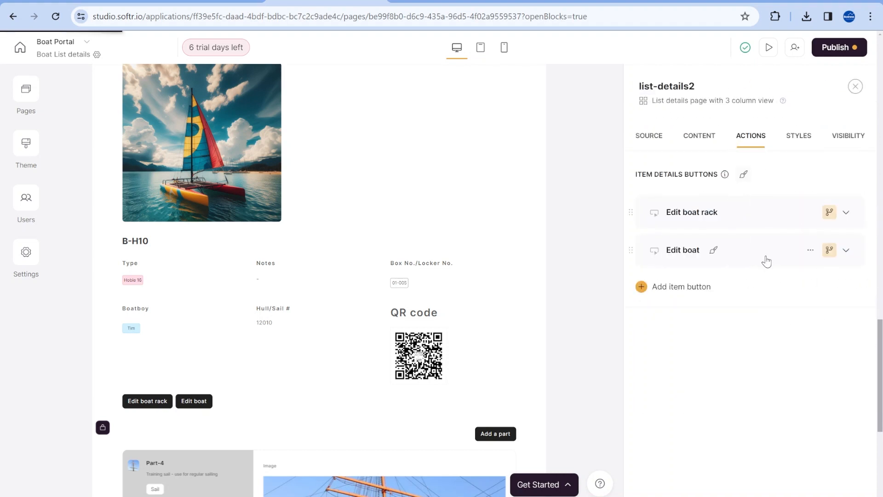
Expand the Edit boat button's Edit record action and look over the fields in its form.
left_click(764, 259)
left_click(743, 348)
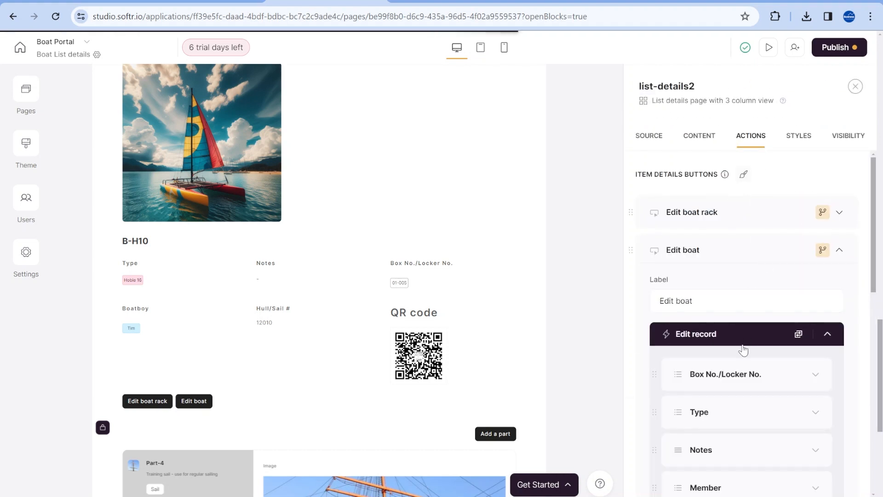
scroll(718, 489, "down", 3)
scroll(719, 374, "down", 3)
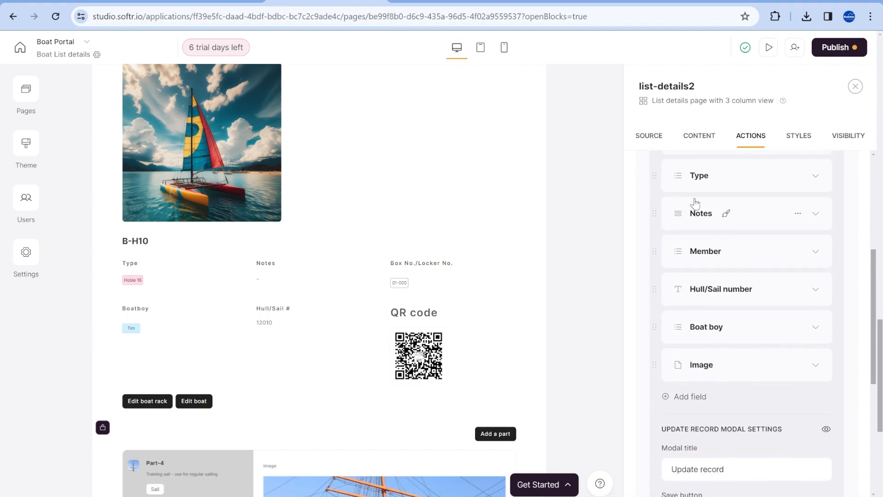
Switch to the published portal, open the edit form for boat B-L14 and look over its fields and the Type options.
left_click(463, 0)
scroll(325, 331, "down", 5)
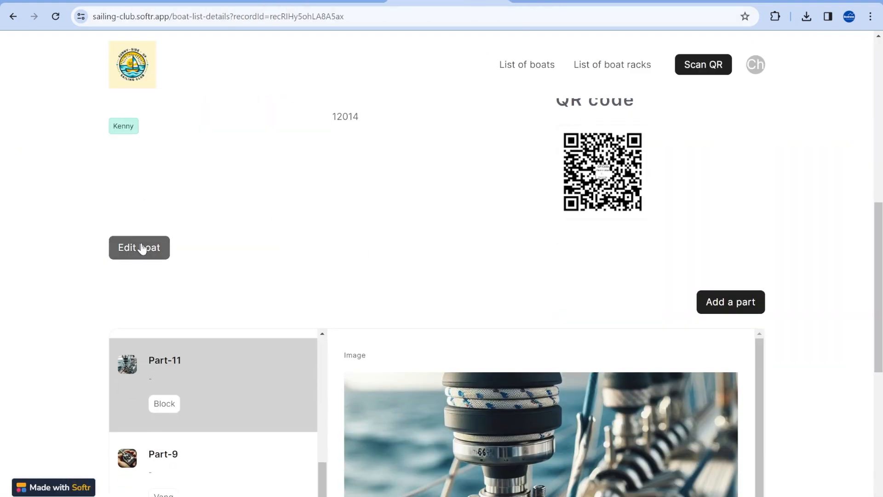
left_click(156, 242)
left_click(581, 86)
scroll(345, 270, "up", 4)
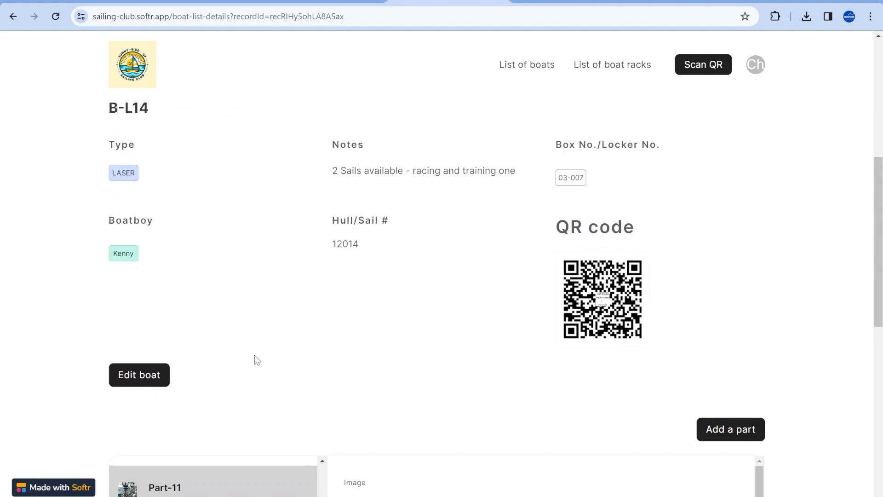
left_click(149, 434)
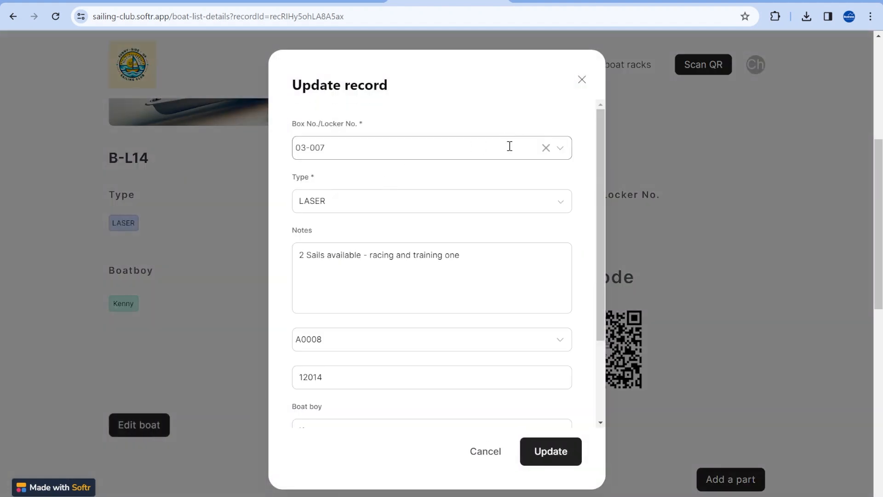
left_click(540, 209)
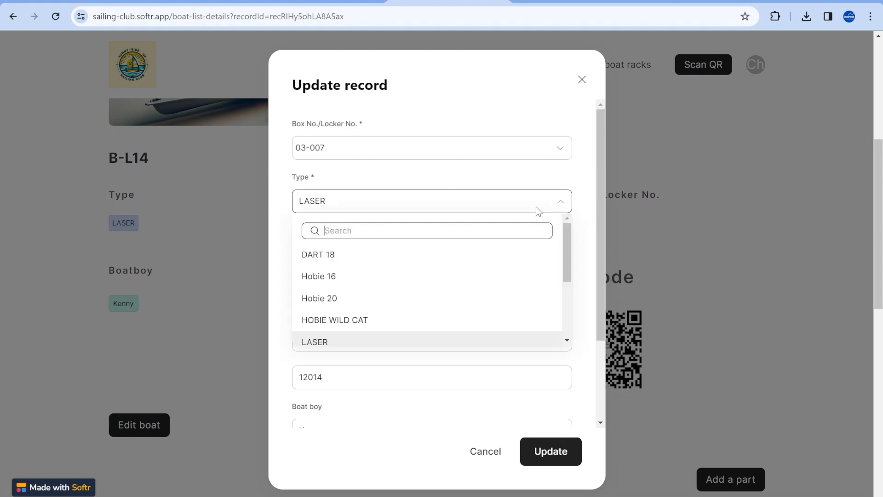
left_click(592, 177)
scroll(419, 327, "down", 3)
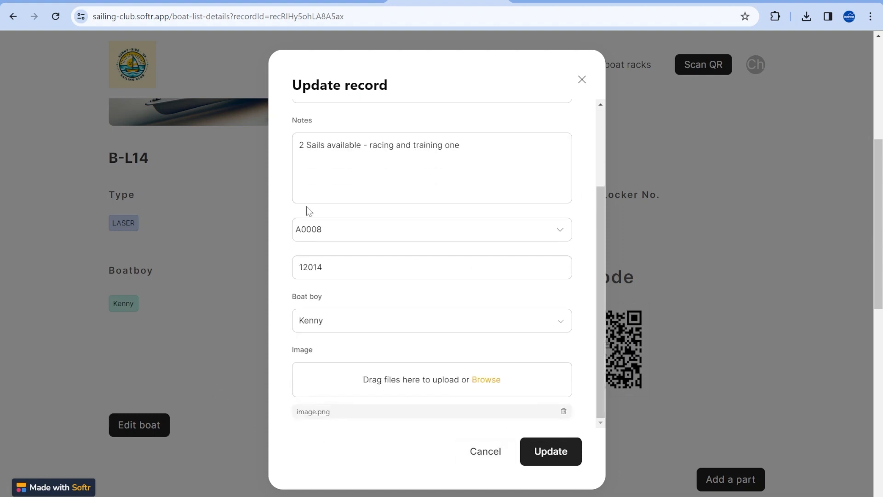
Return to the Softr editor and examine the Edit boat rack button's user group visibility and its Edit record form fields.
left_click(325, 1)
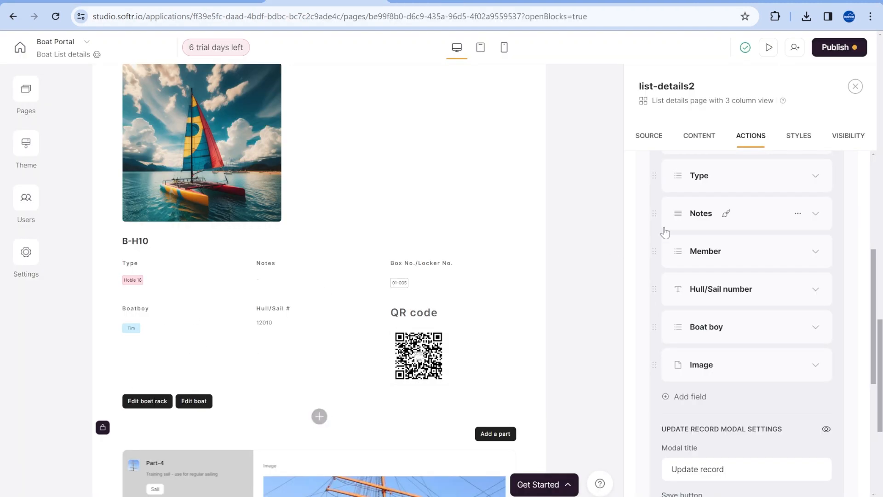
scroll(743, 219, "down", 1)
scroll(743, 219, "up", 6)
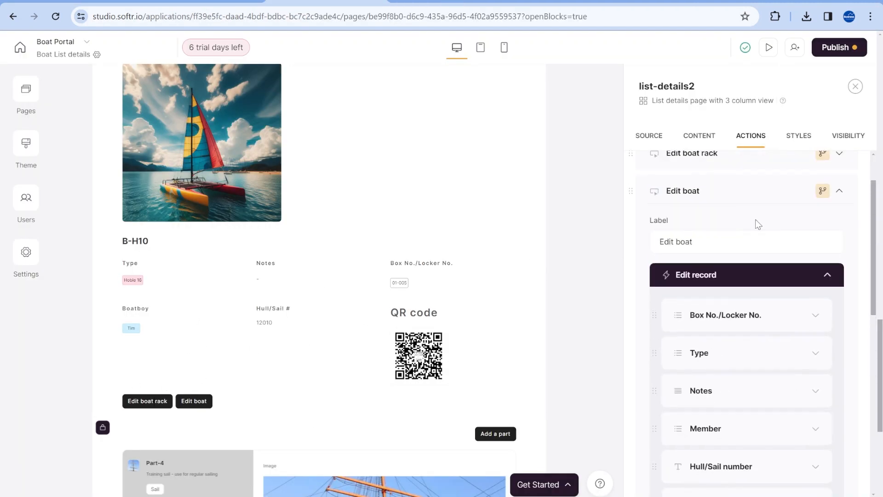
left_click(826, 219)
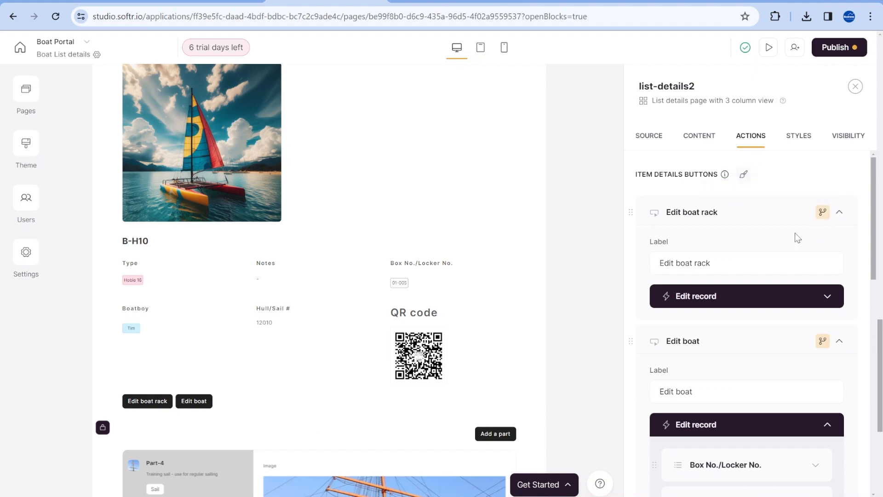
left_click(823, 212)
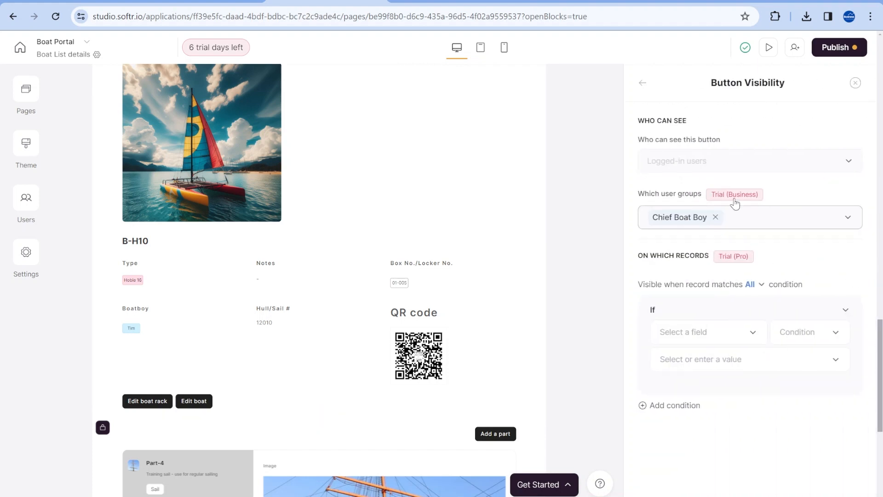
left_click(643, 83)
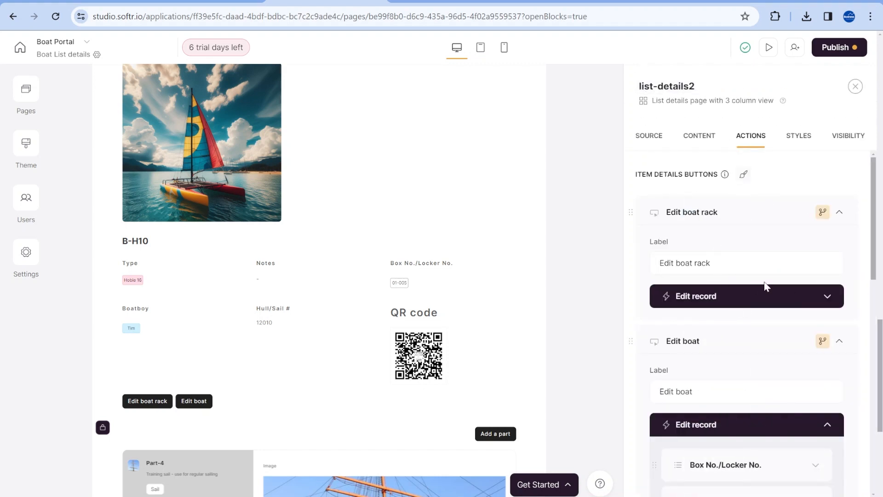
left_click(742, 304)
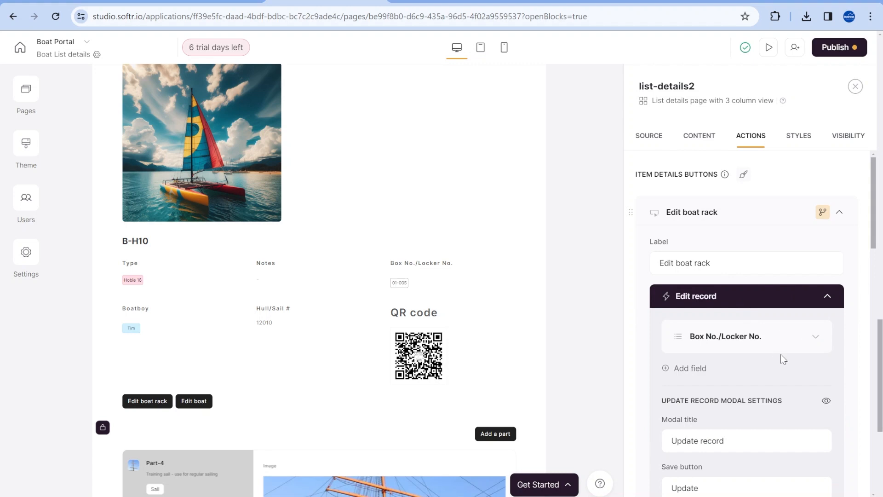
scroll(754, 347, "down", 1)
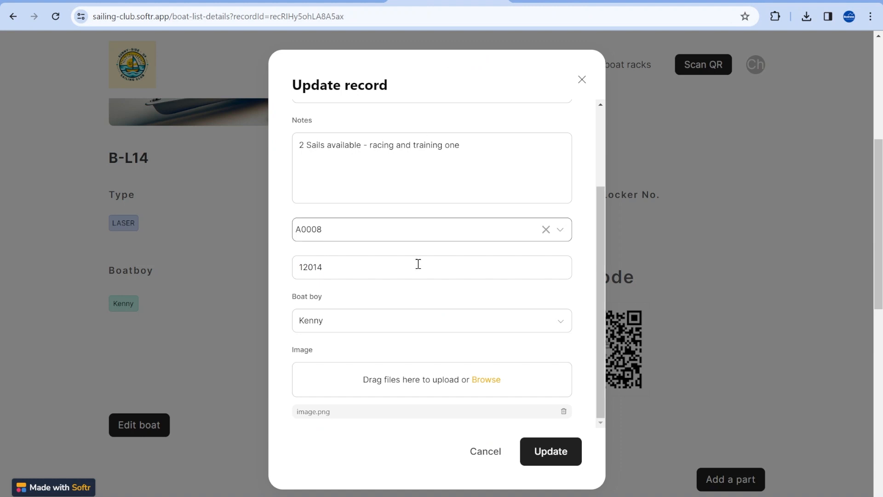
In the published portal's Update record form, browse the options available for Box No./Locker No.
scroll(314, 177, "up", 3)
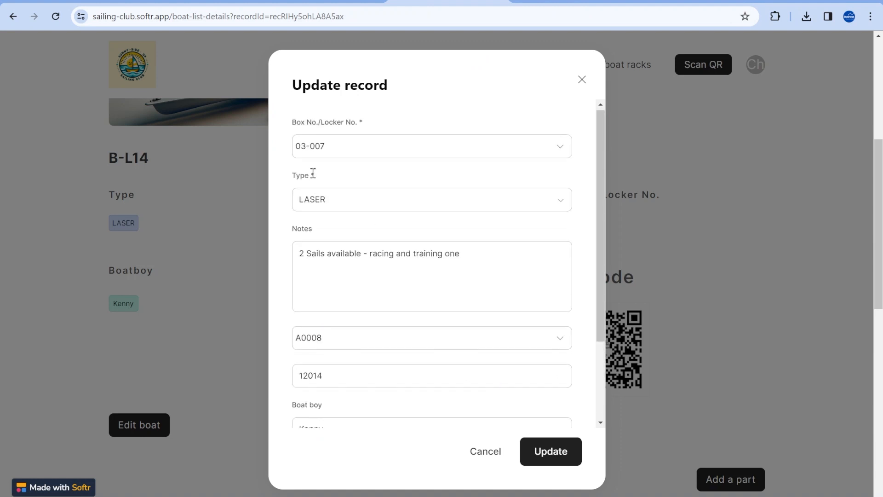
left_click(393, 150)
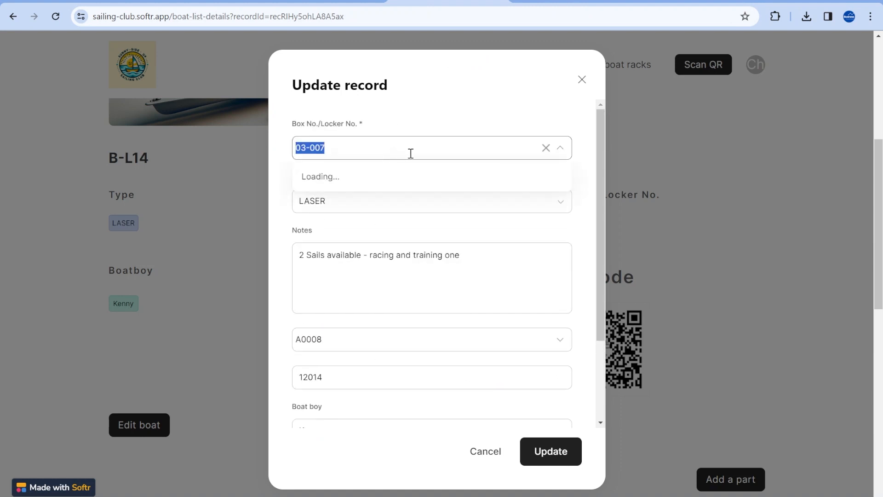
scroll(384, 214, "down", 10)
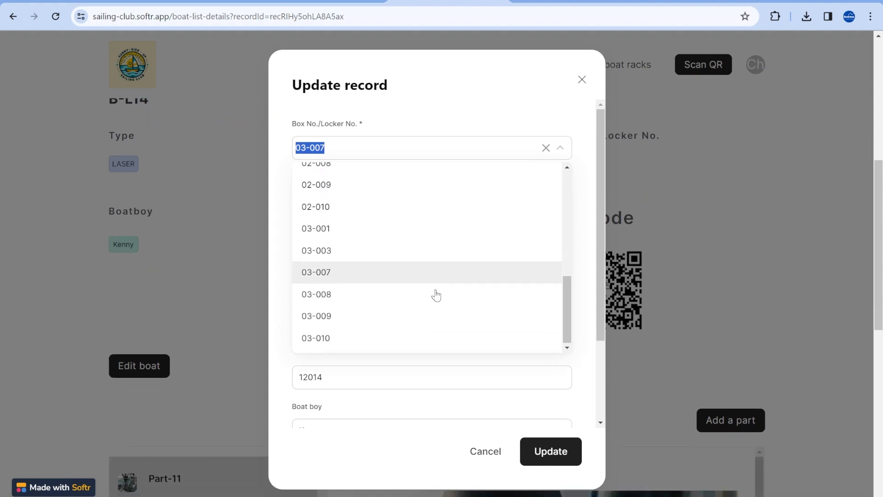
scroll(435, 297, "up", 10)
scroll(430, 306, "up", 3)
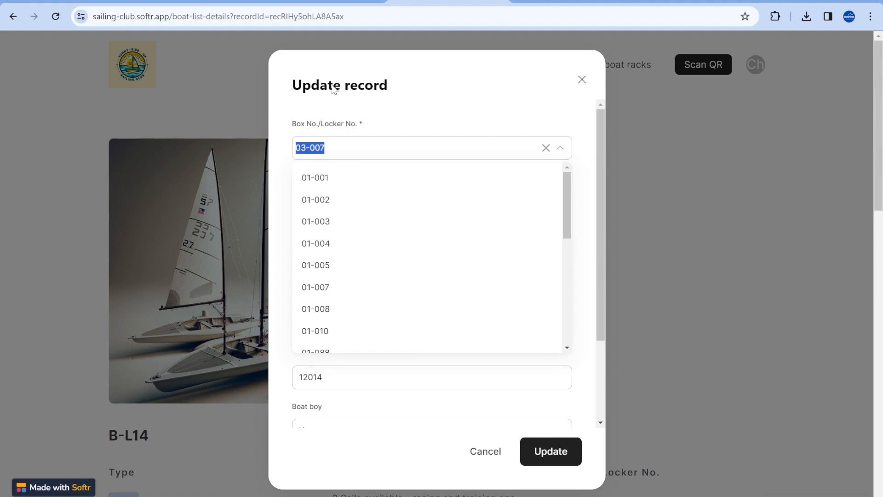
Return to the Softr editor, open the Boat Part details page and look over its Boat and Part blocks.
left_click(304, 2)
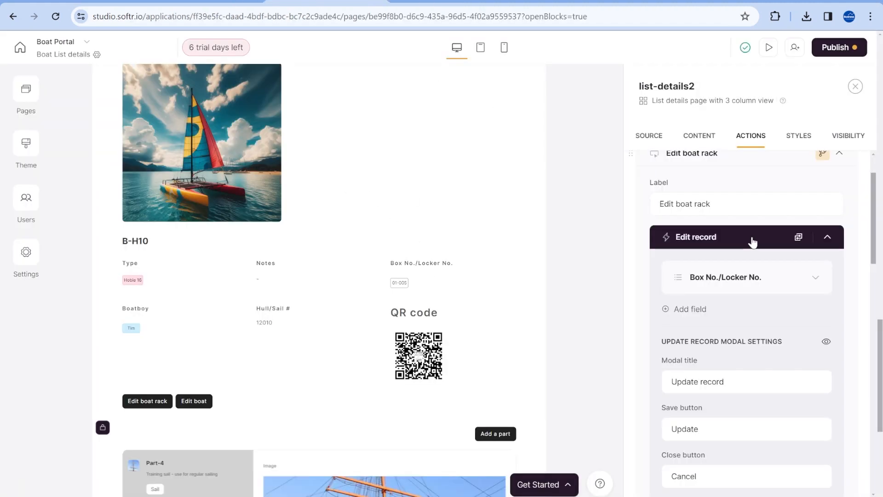
left_click(753, 241)
scroll(539, 239, "down", 4)
scroll(540, 242, "down", 3)
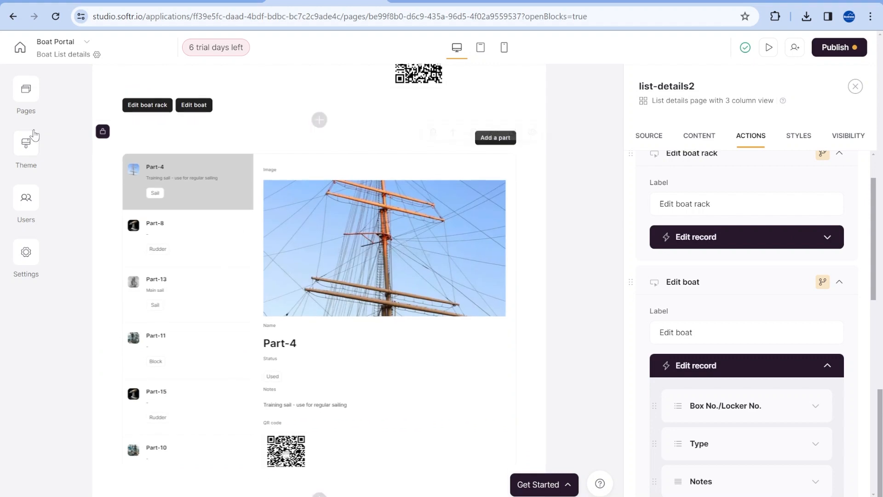
left_click(26, 102)
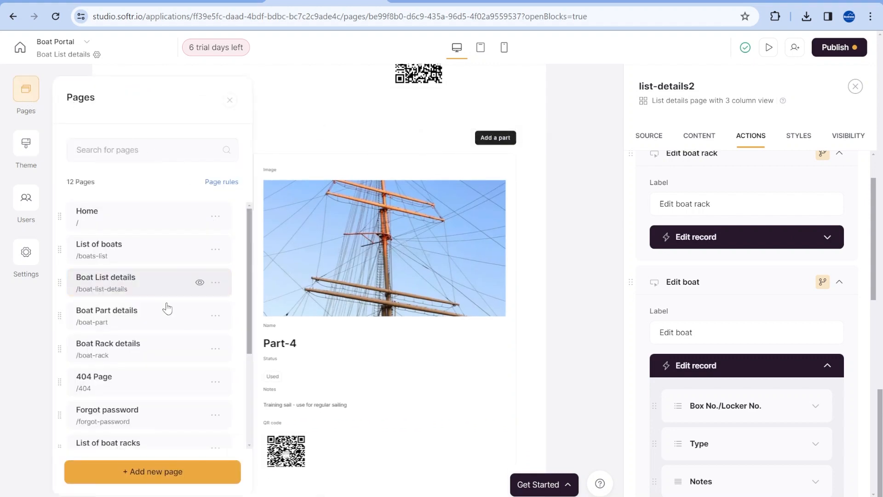
left_click(137, 327)
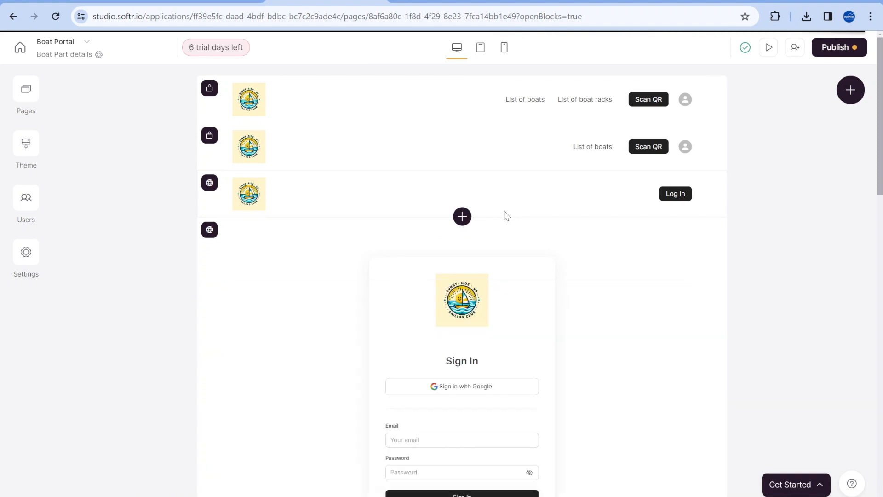
scroll(507, 216, "down", 10)
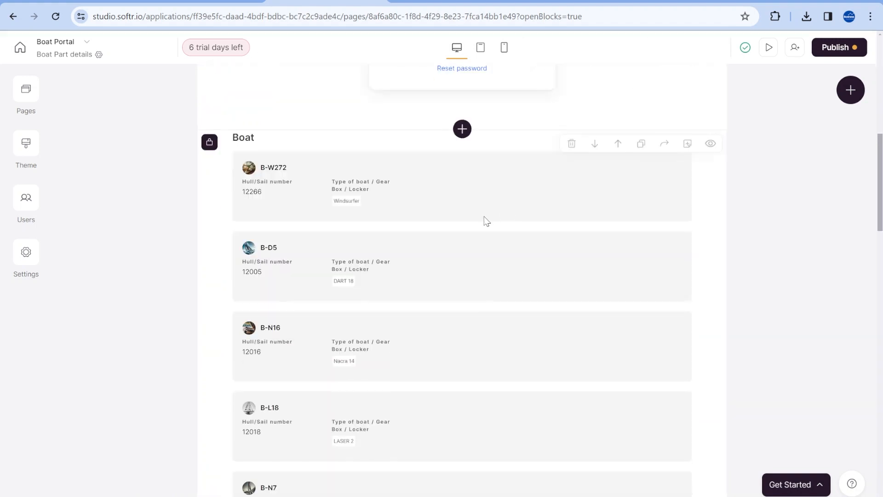
scroll(503, 255, "down", 9)
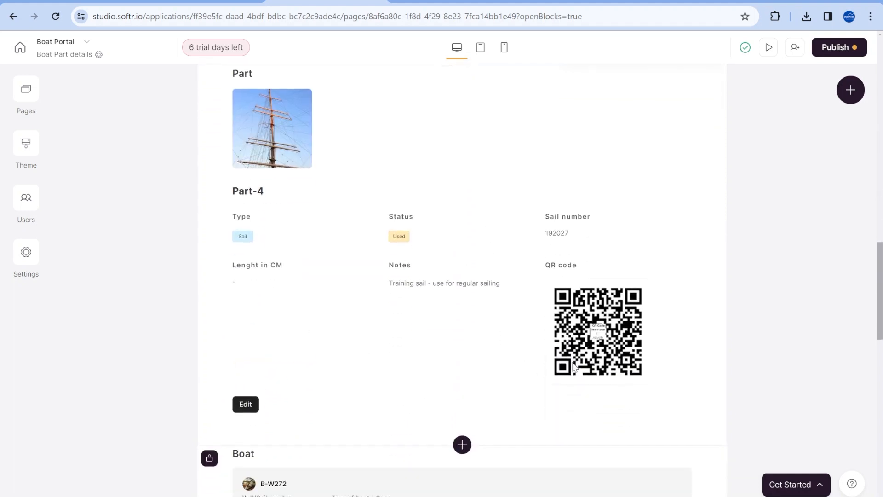
scroll(220, 262, "down", 1)
scroll(516, 205, "up", 2)
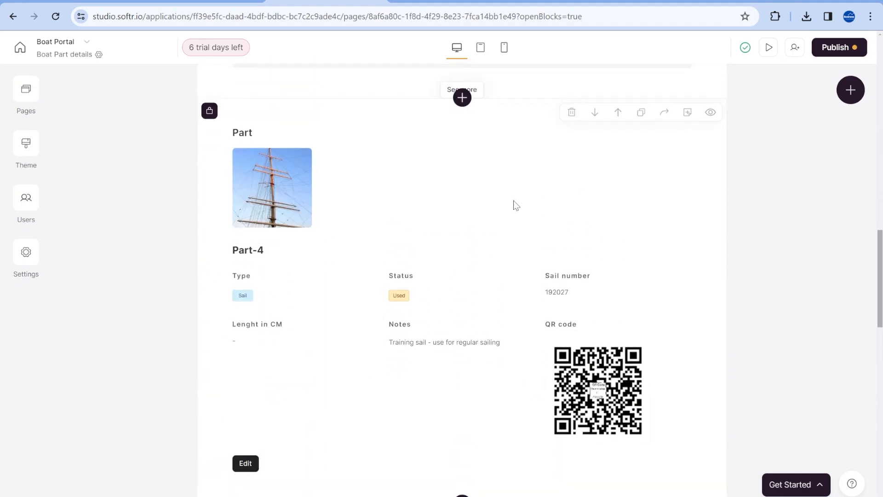
Switch to Airtable and examine Part-7's Value for QR and QR code fields in the Parts table.
left_click(217, 1)
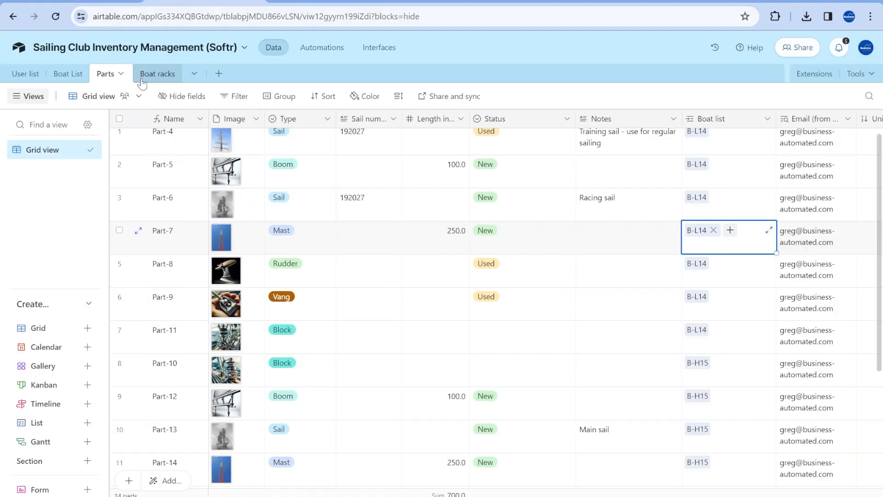
left_click(614, 236)
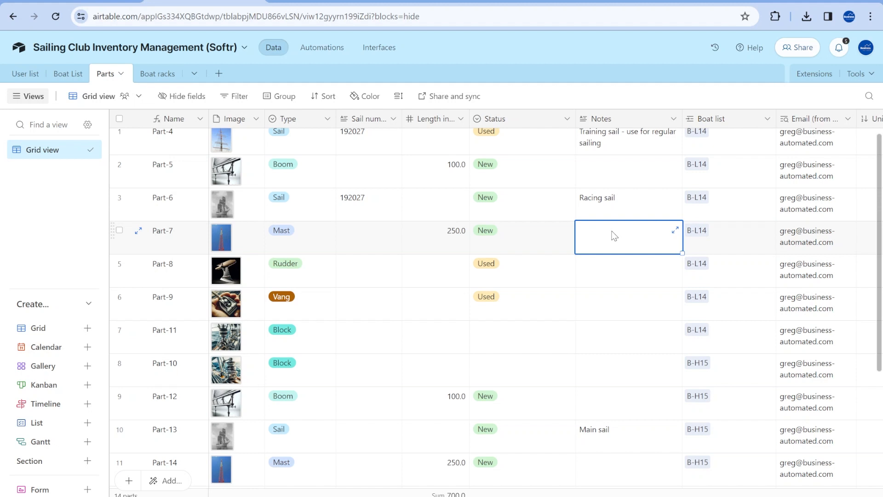
scroll(614, 236, "right", 9)
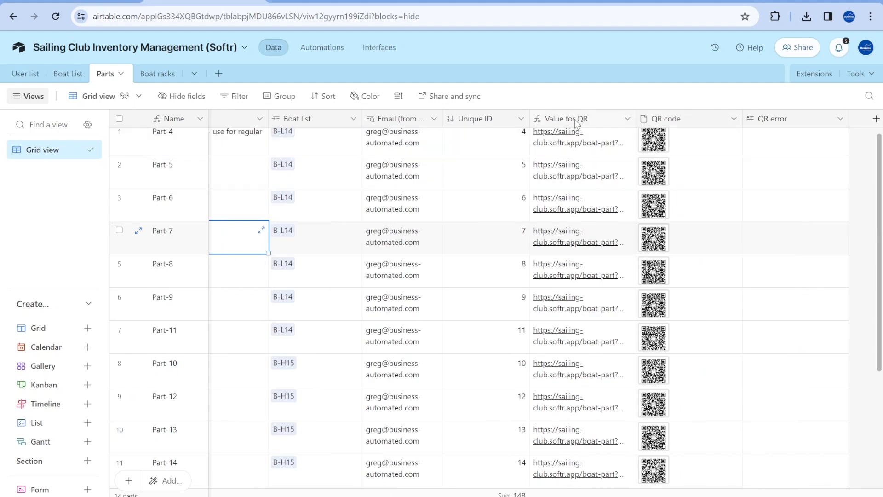
left_click(619, 244)
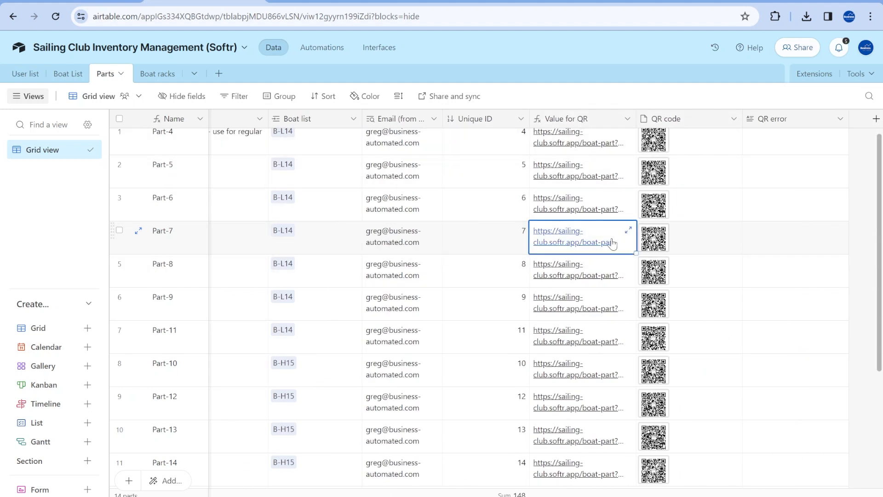
left_click(666, 240)
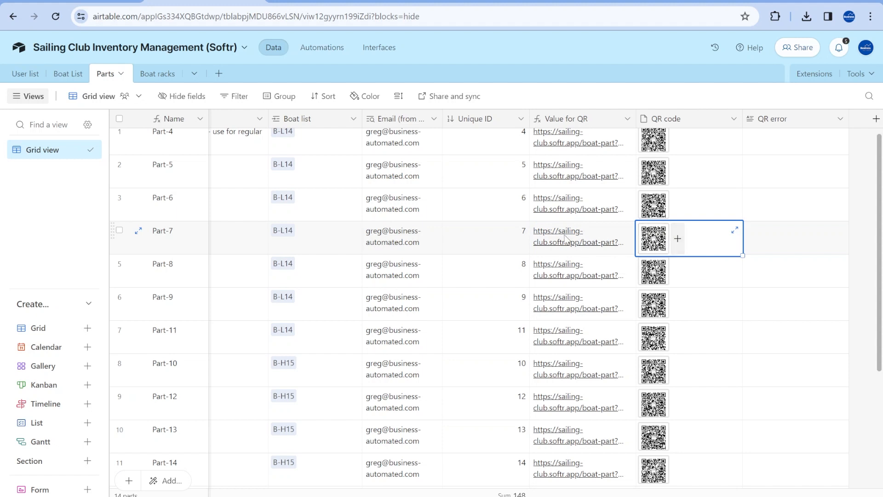
Inspect the formula behind the Value for QR field, then close the field settings without saving.
double_click(570, 118)
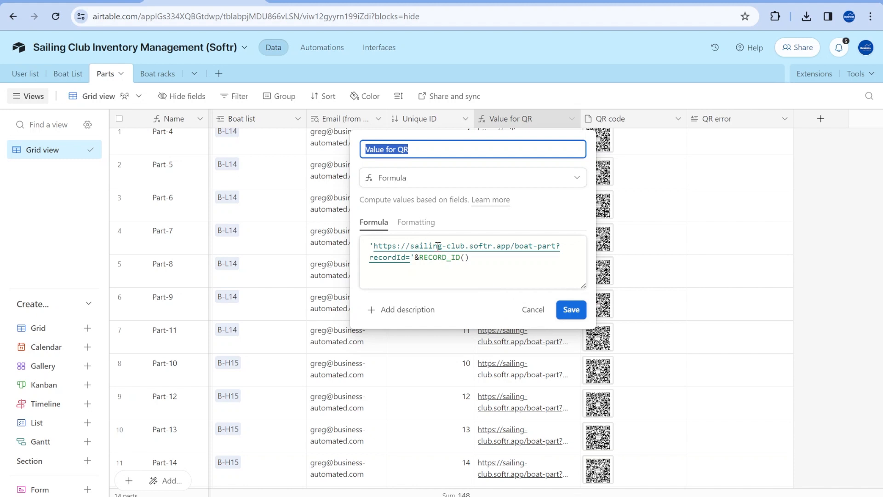
left_click_drag(376, 244, 503, 249)
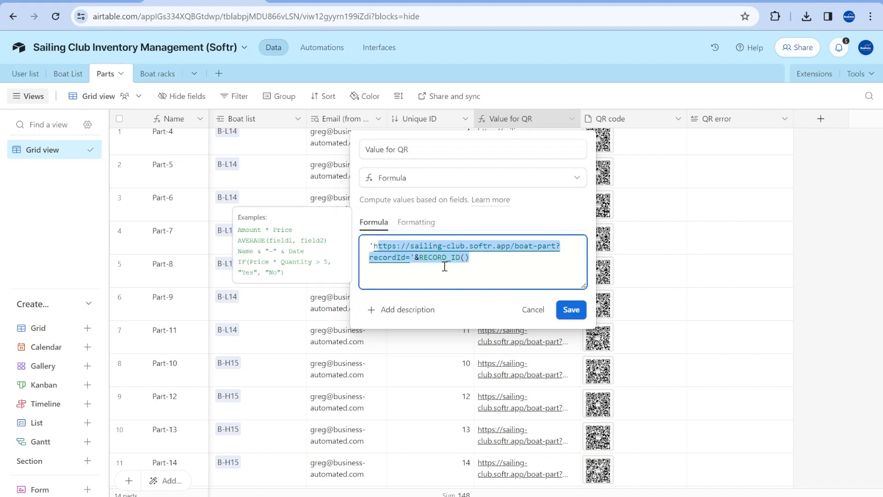
left_click(533, 309)
Open Part-7's QR link in the published portal and look over the part's details and QR code.
left_click(504, 242)
left_click(505, 242)
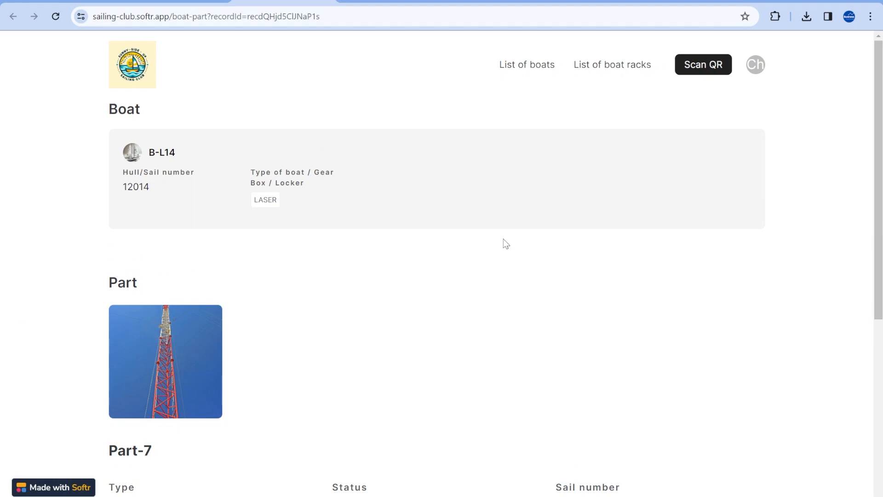
scroll(385, 294, "down", 4)
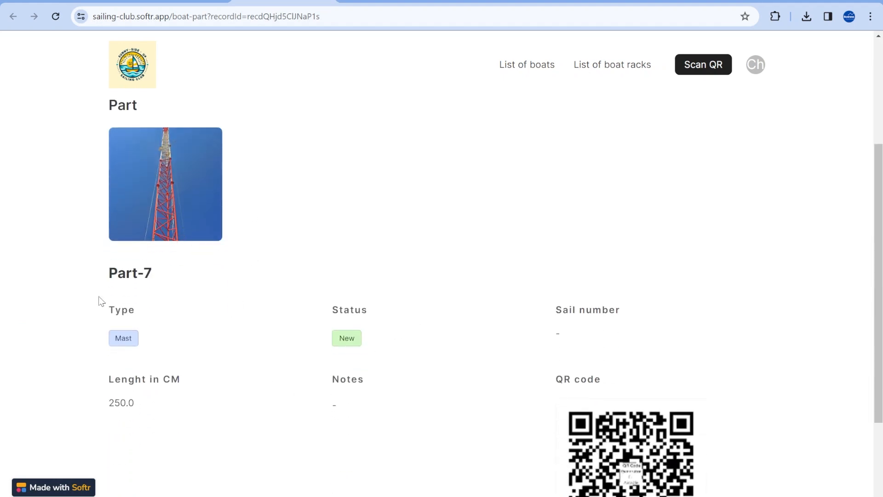
scroll(164, 365, "down", 3)
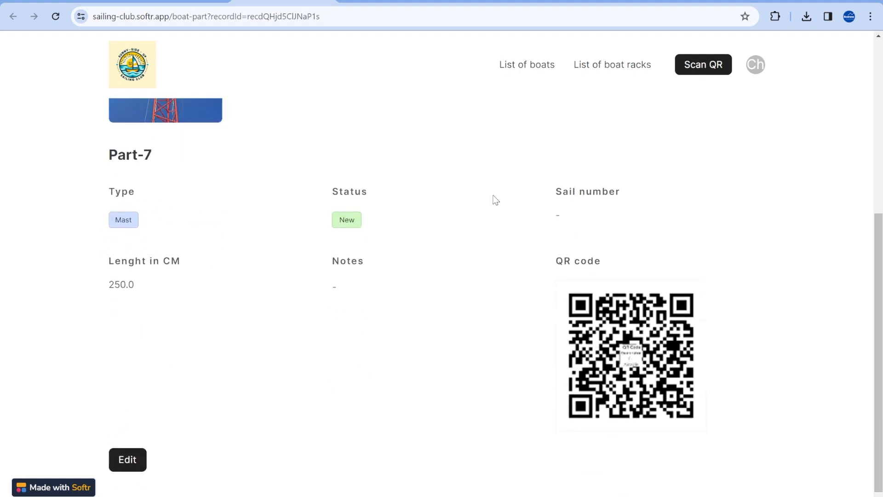
scroll(256, 363, "down", 1)
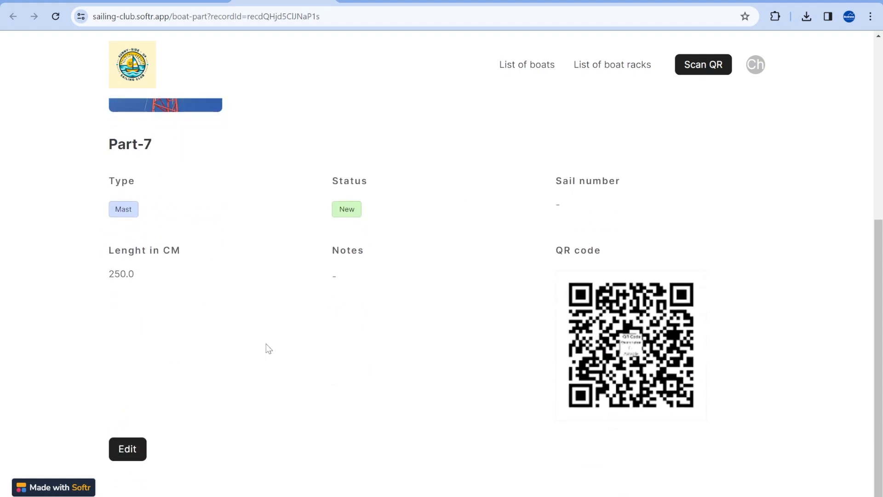
scroll(154, 476, "up", 1)
scroll(183, 392, "down", 1)
View Part-7's edit form, cancel it and open the details page of its linked boat B-L14.
left_click(137, 454)
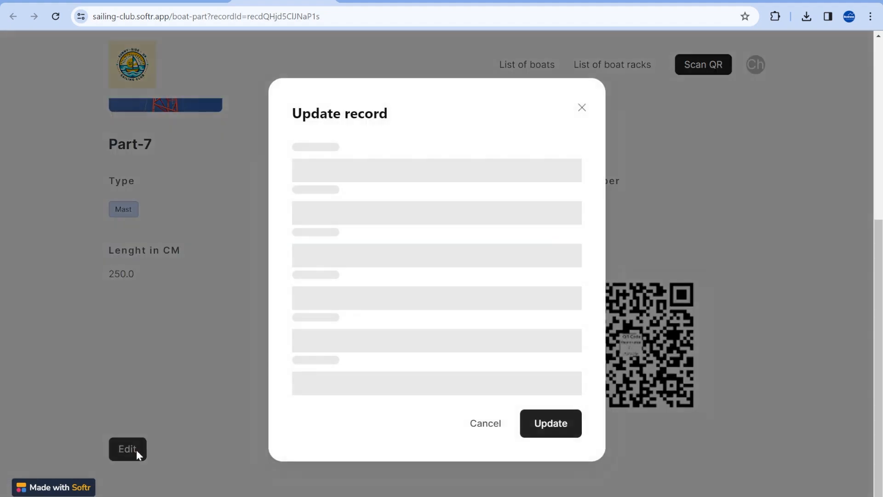
scroll(466, 362, "down", 1)
left_click(486, 450)
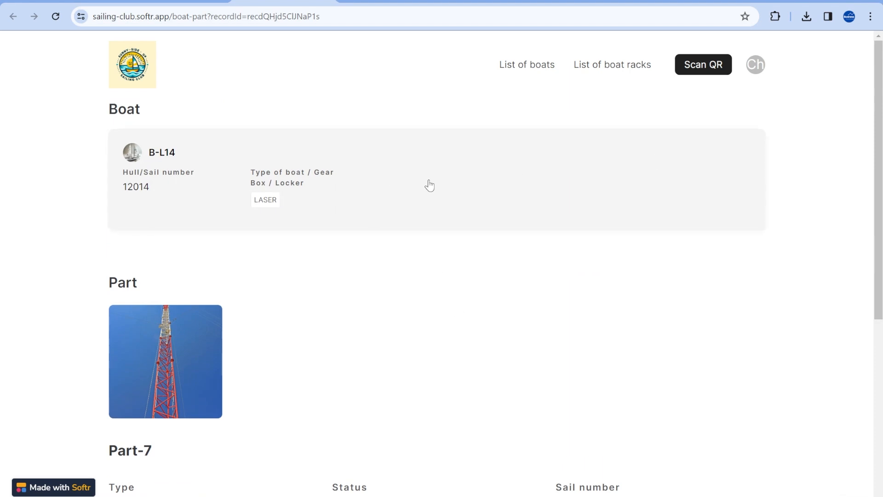
left_click(378, 173)
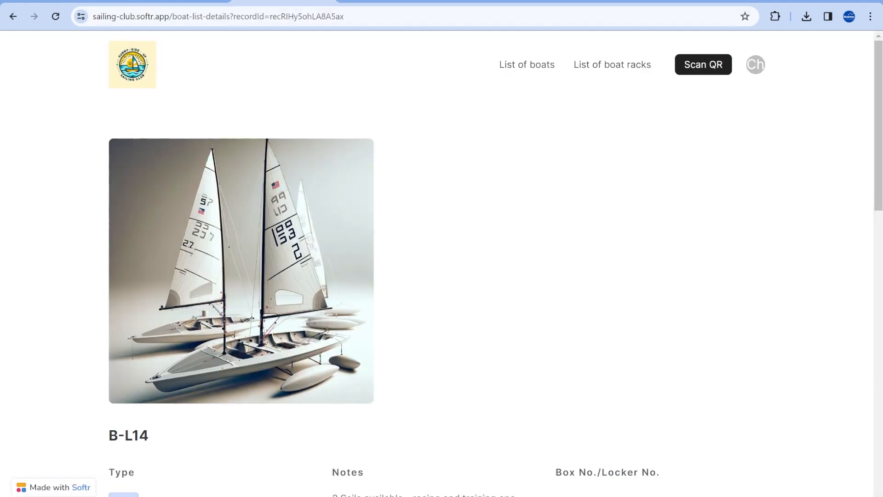
Return to the Softr editor and examine the data source and conditional filters of the upper Boat list block.
left_click(381, 1)
scroll(400, 102, "up", 15)
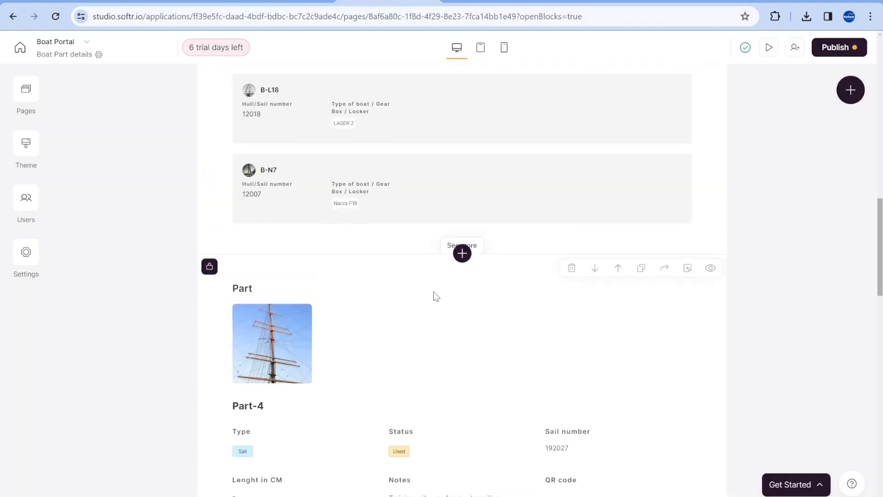
scroll(325, 282, "up", 3)
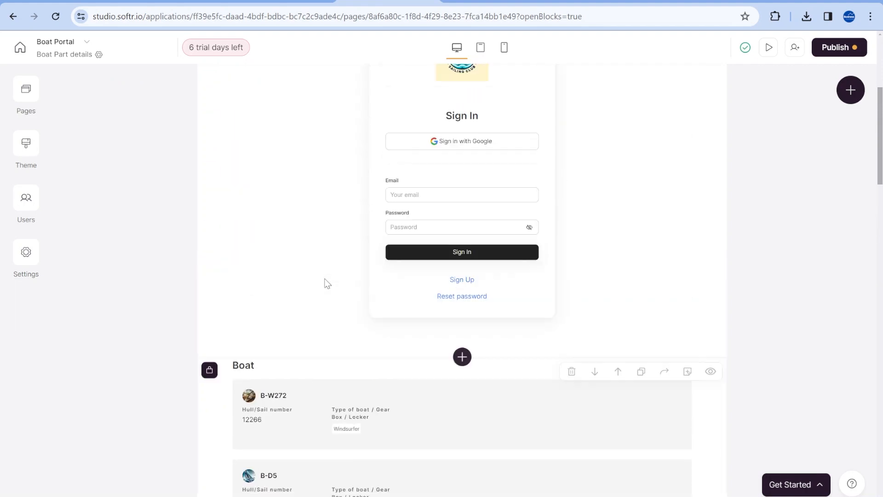
scroll(325, 281, "down", 4)
left_click(208, 254)
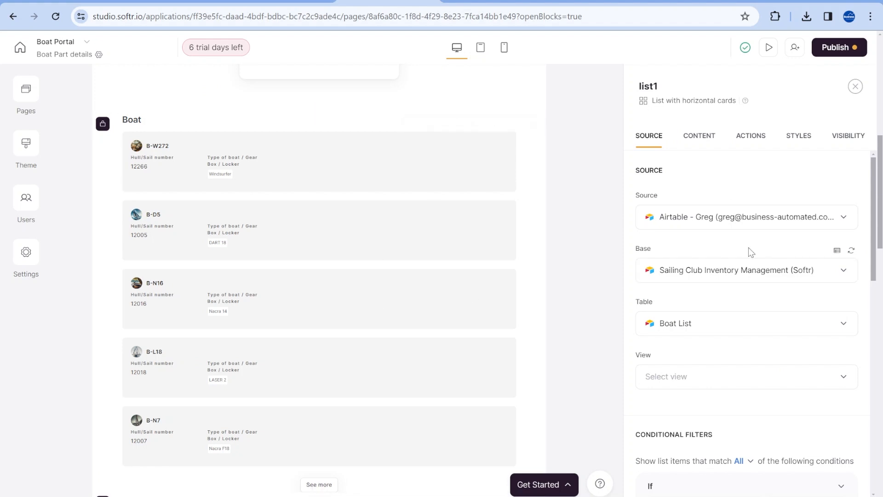
scroll(740, 255, "down", 5)
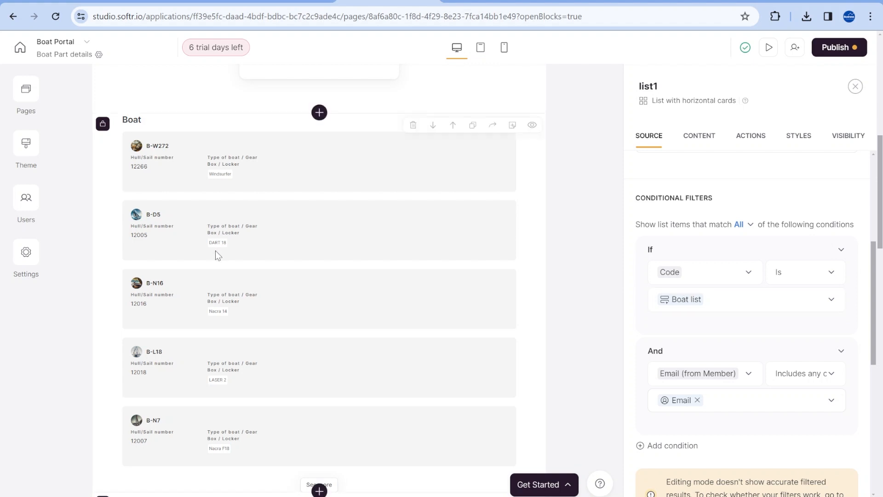
Switch to the published portal, go back to the Part-7 page and view its Boat card and Part block.
left_click(171, 6)
left_click(267, 247)
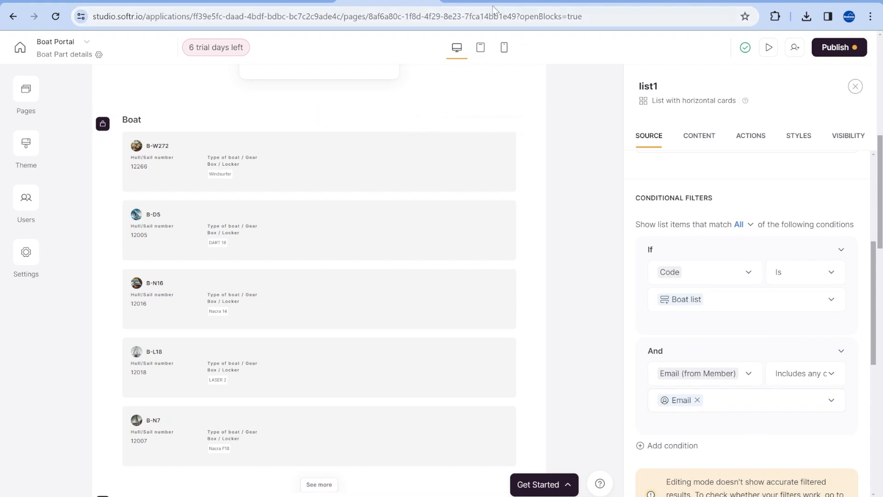
scroll(584, 184, "down", 1)
left_click(277, 3)
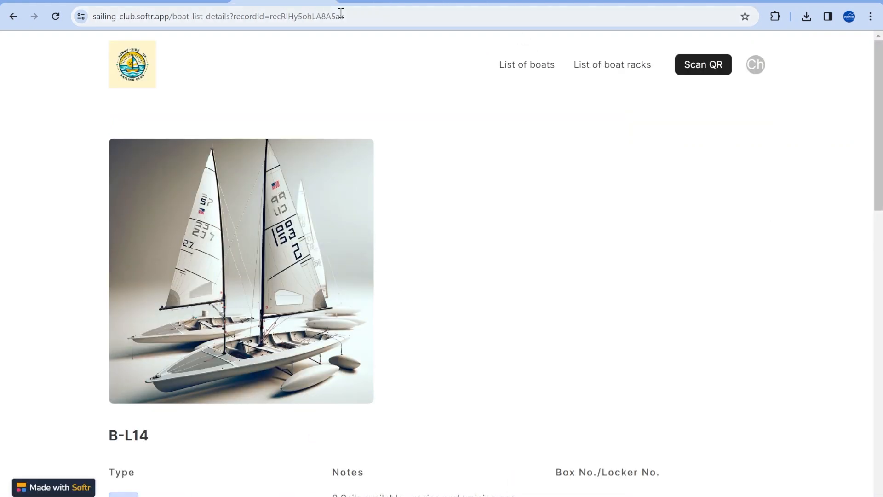
left_click(13, 17)
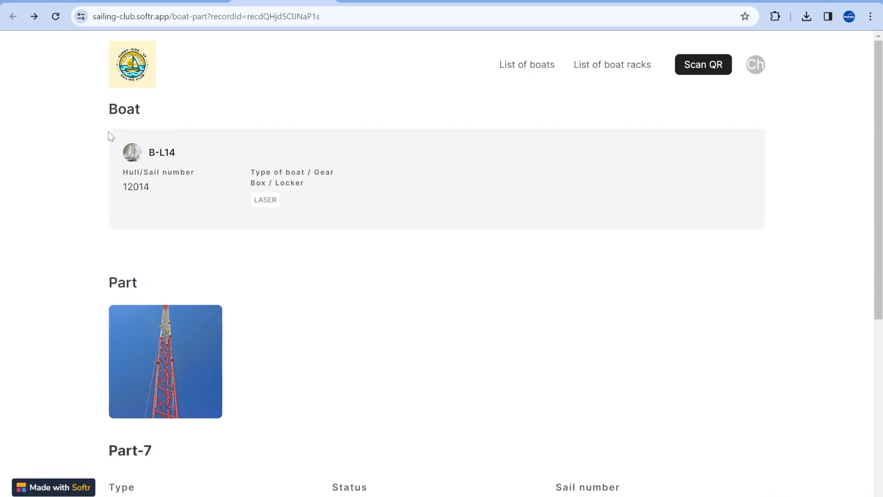
scroll(322, 221, "down", 1)
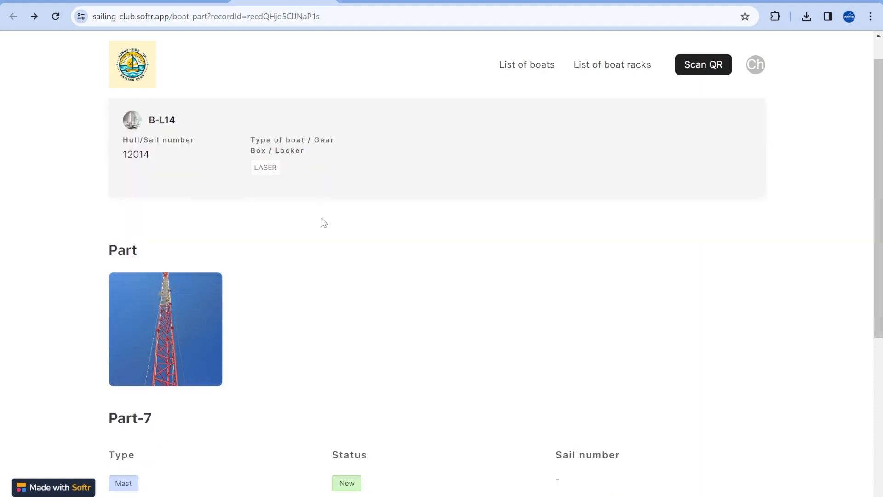
scroll(188, 157, "up", 1)
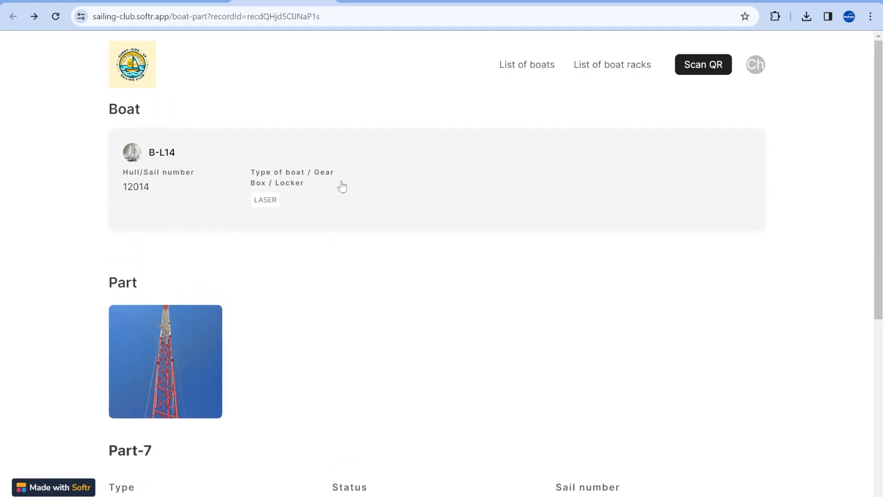
Return to the Softr editor and show the source settings of the Part details block below the first Boat list.
left_click(373, 2)
scroll(221, 276, "down", 5)
left_click(267, 288)
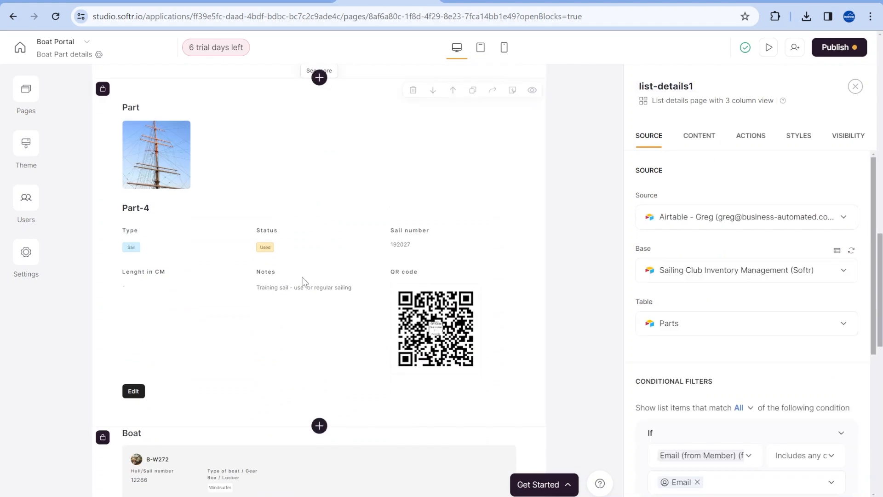
Select the second Boat list block and check its source and which user groups can see it.
scroll(258, 254, "down", 3)
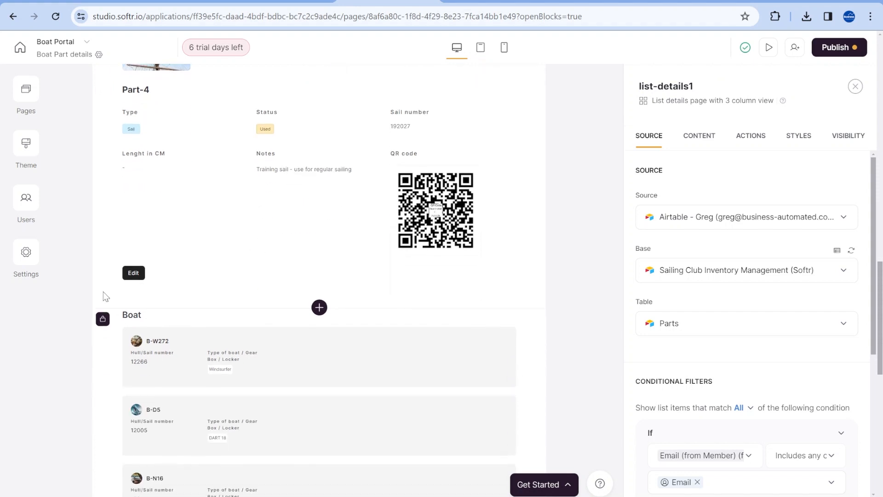
scroll(459, 282, "down", 3)
left_click(527, 270)
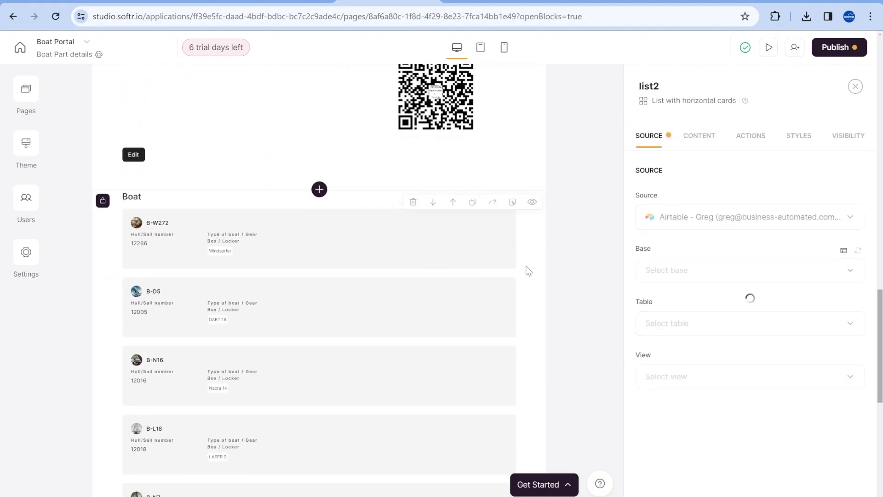
scroll(528, 271, "down", 5)
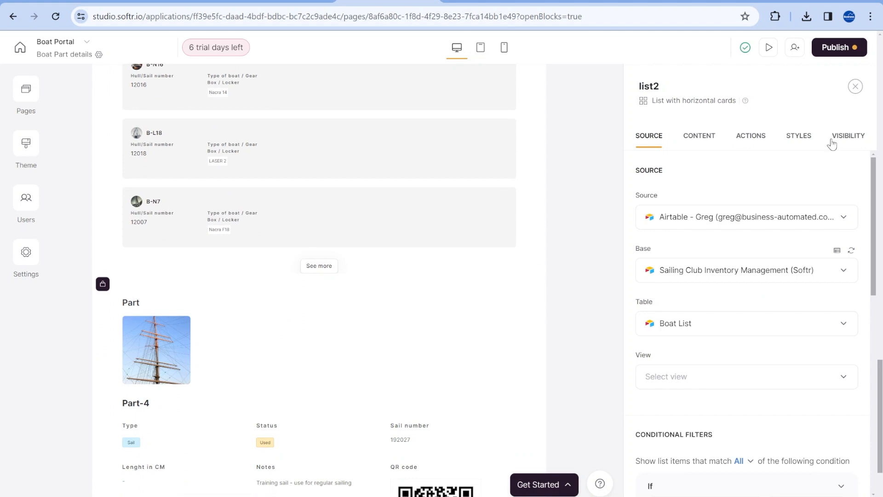
scroll(375, 211, "up", 5)
scroll(382, 219, "up", 8)
scroll(384, 220, "down", 9)
scroll(384, 221, "up", 5)
scroll(384, 222, "down", 3)
left_click(850, 136)
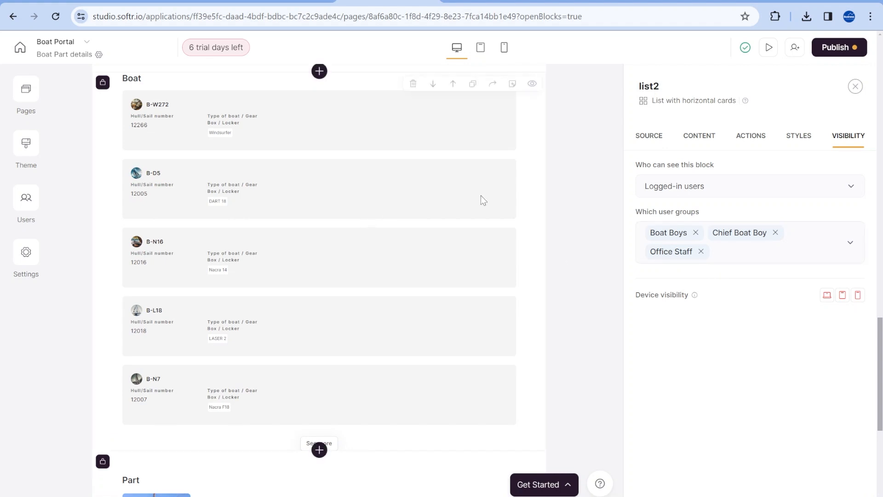
Select the Part details block below the second Boat list and check its source settings and its Edit button action.
scroll(416, 260, "down", 5)
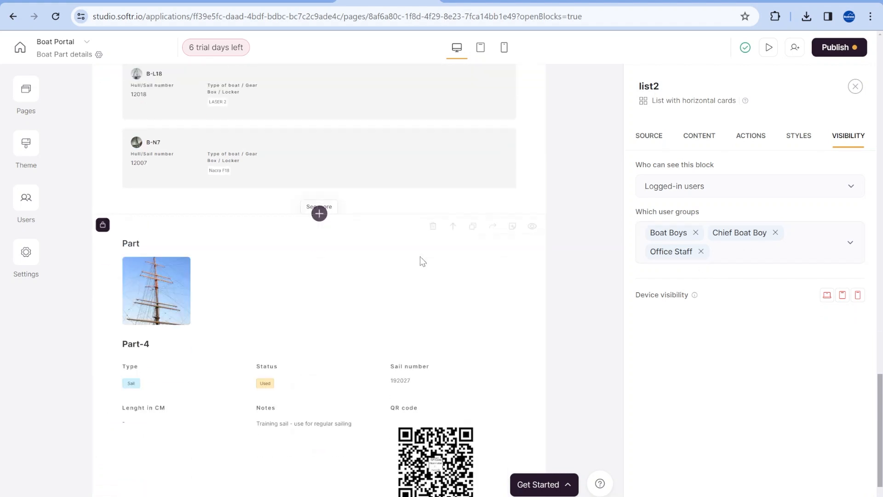
left_click(416, 263)
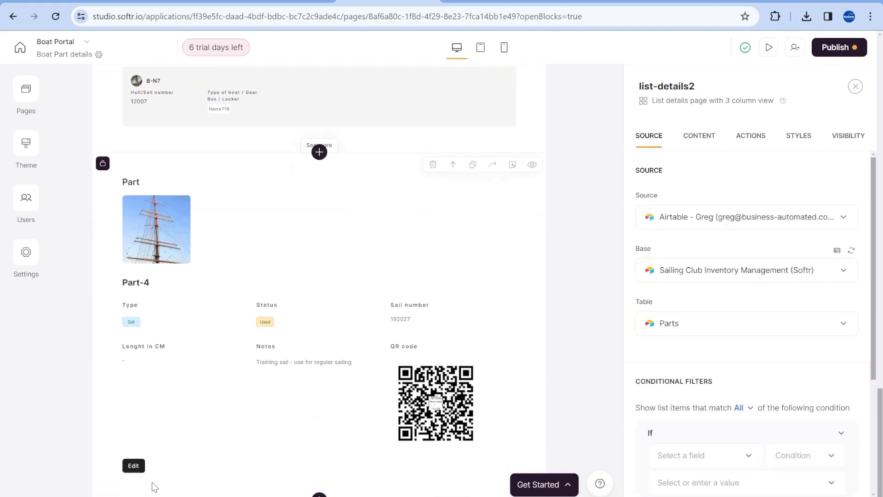
scroll(788, 299, "down", 4)
scroll(758, 178, "up", 4)
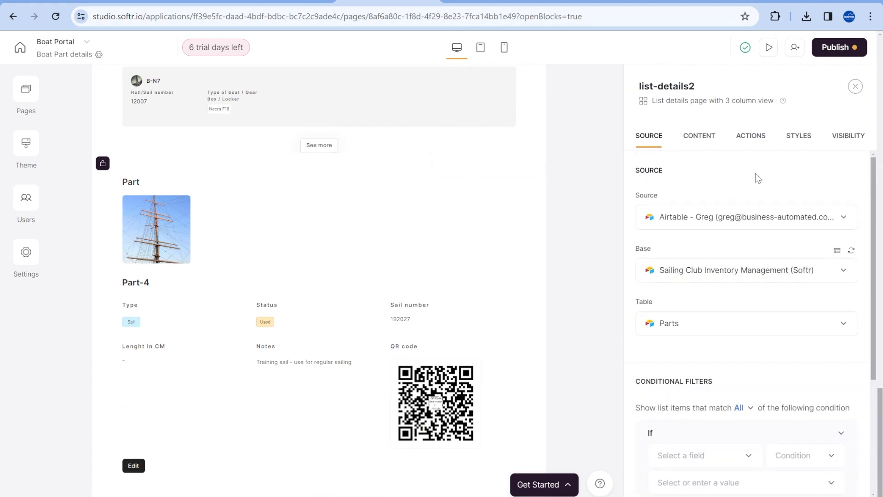
left_click(754, 133)
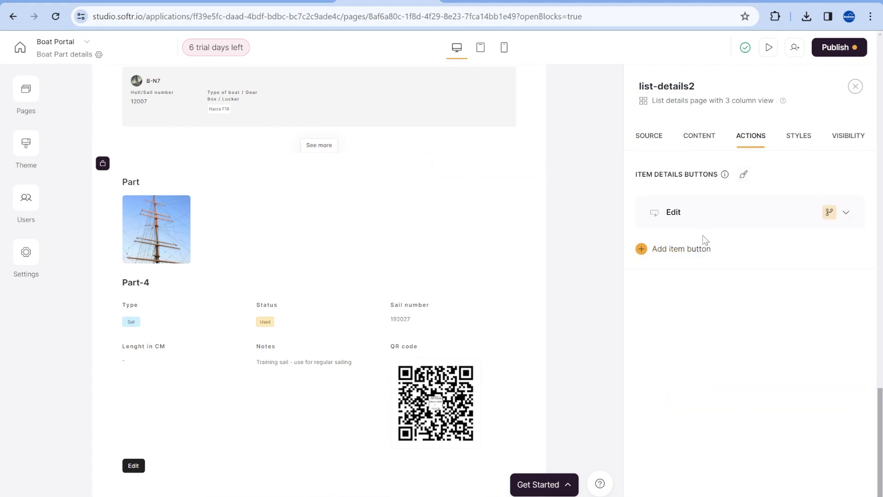
scroll(422, 264, "up", 12)
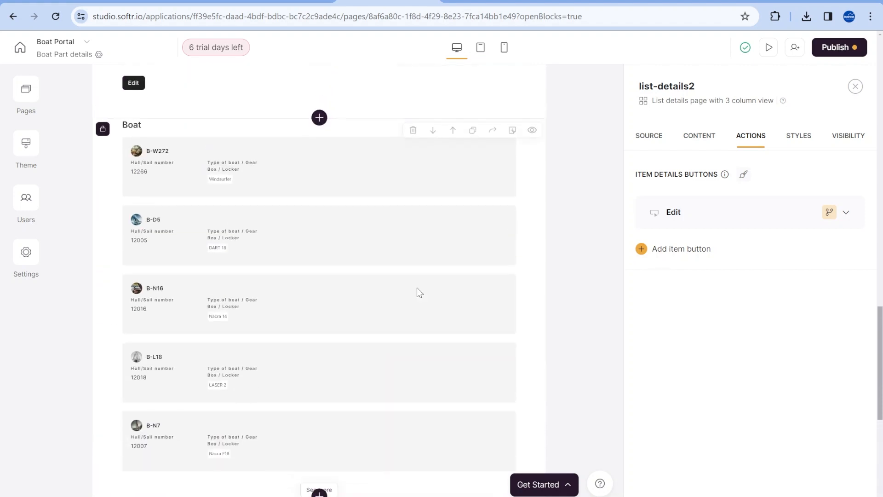
scroll(481, 310, "up", 20)
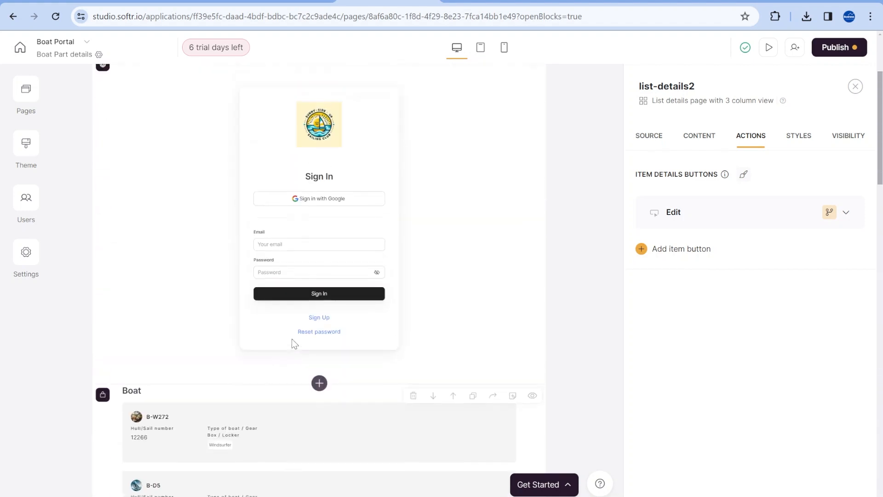
Look through the portal's list of pages and open the Log in page.
left_click(24, 92)
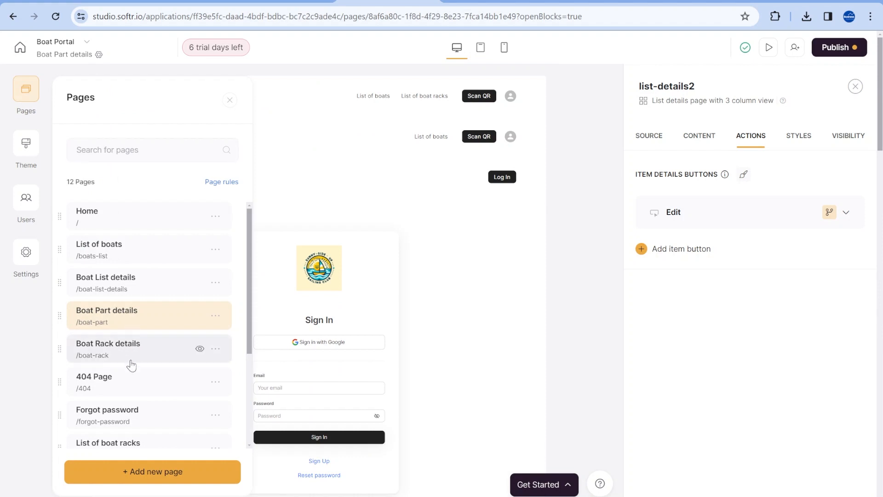
scroll(132, 364, "down", 2)
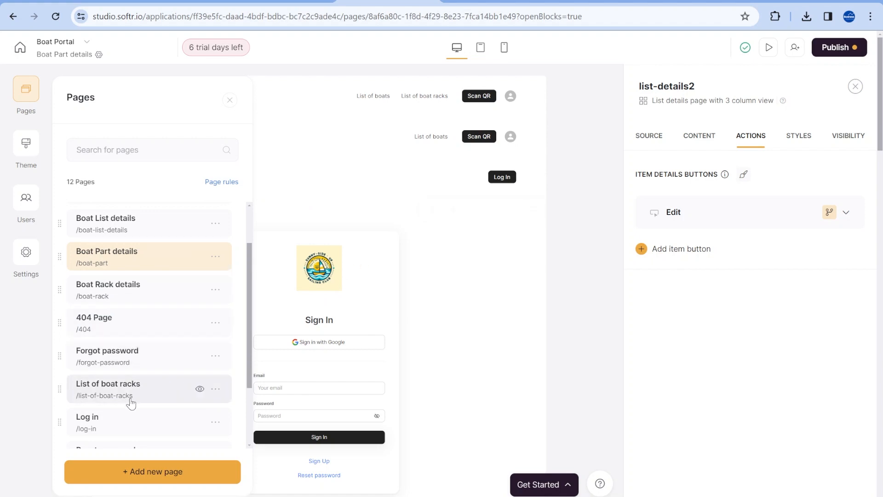
scroll(131, 400, "down", 2)
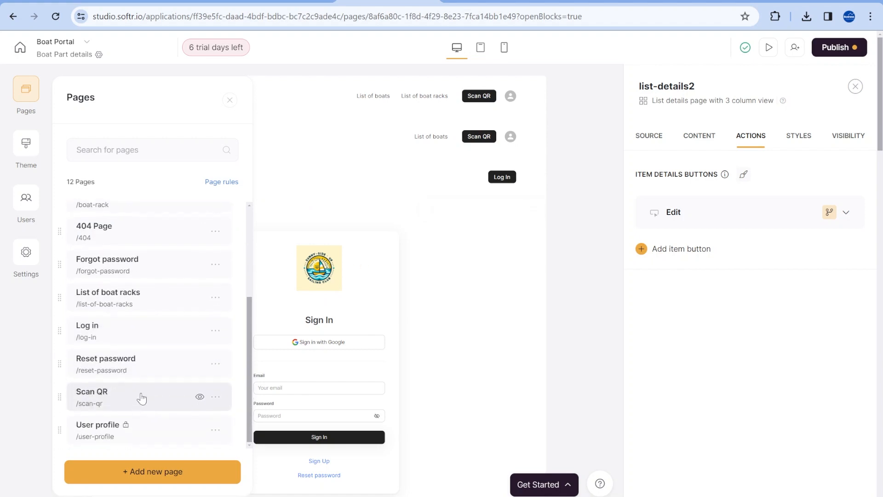
scroll(121, 416, "up", 2)
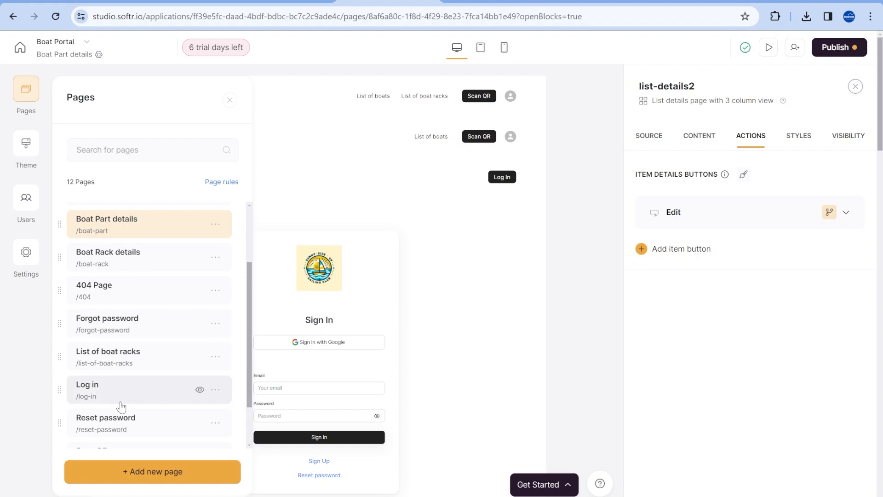
left_click(115, 393)
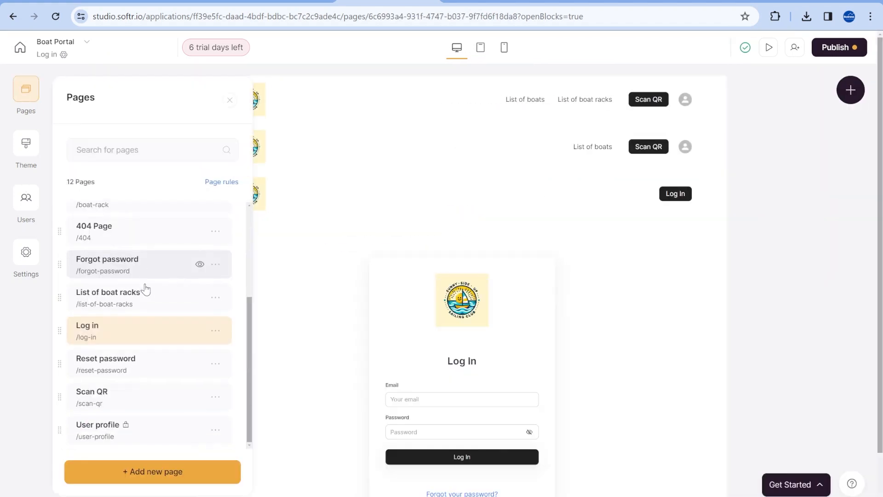
Open the User profile page and examine the form fields, update button and password settings of its profile block.
left_click(133, 429)
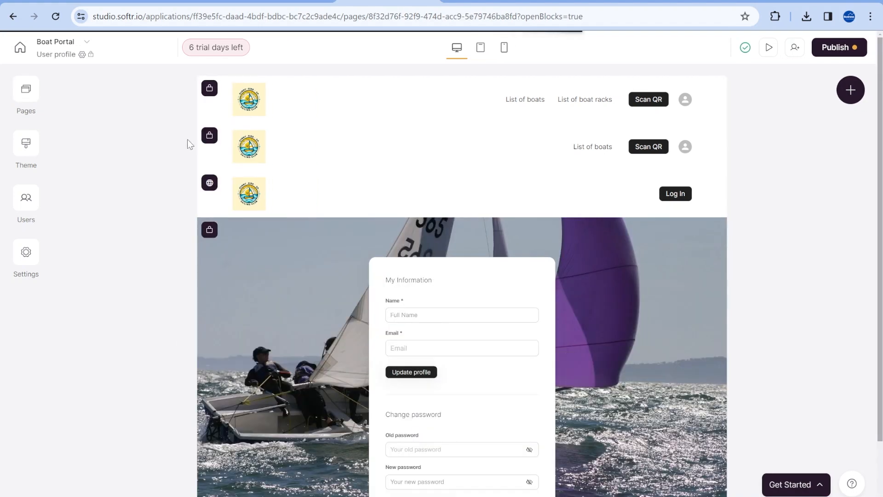
scroll(322, 248, "down", 2)
left_click(465, 211)
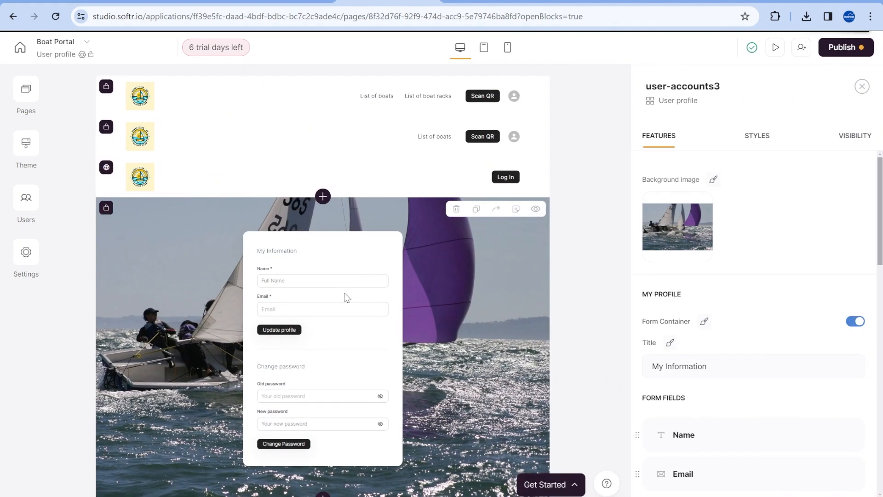
scroll(713, 291, "down", 4)
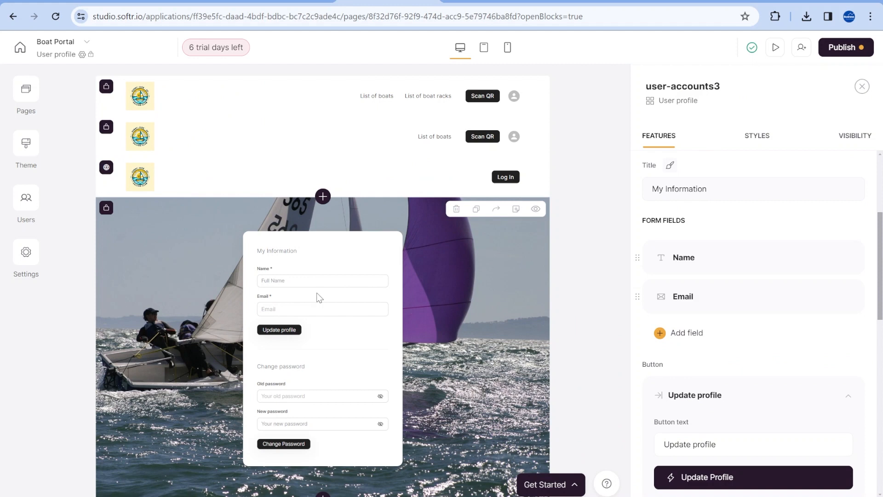
scroll(784, 368, "down", 3)
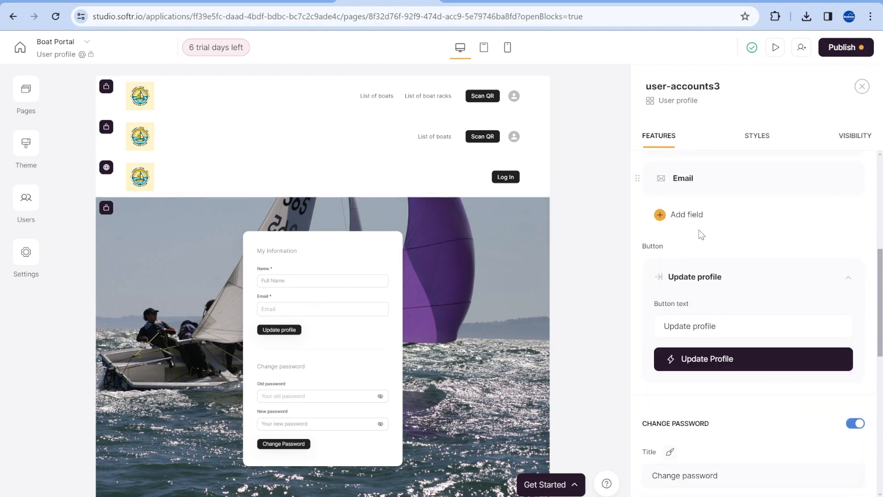
scroll(701, 235, "up", 6)
Open the 404 page and view it, and go on to the Scan QR page with its custom code block.
left_click(26, 89)
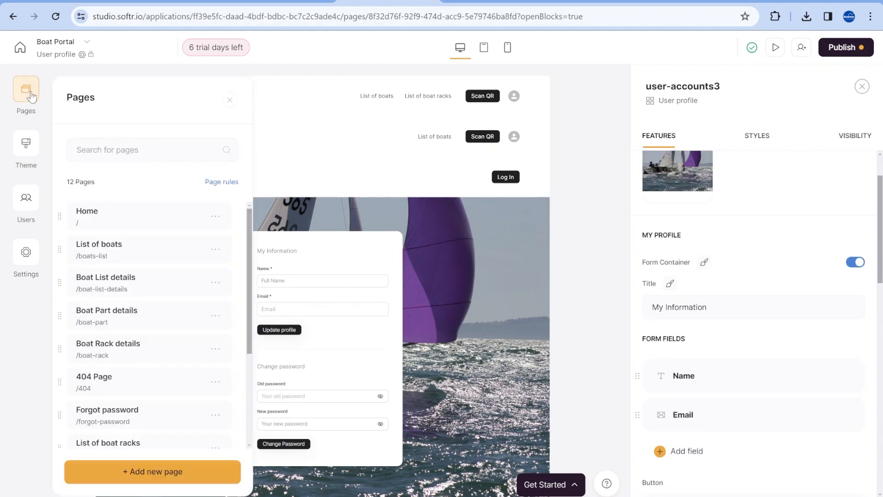
left_click(148, 376)
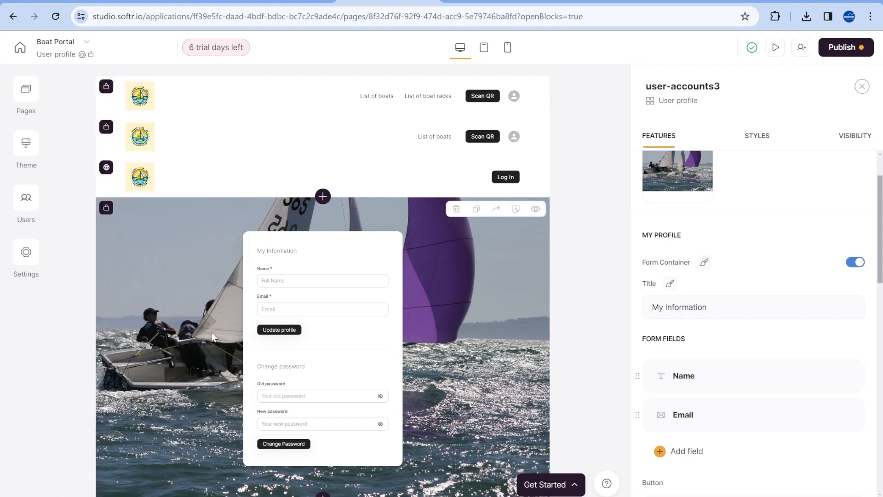
left_click(26, 92)
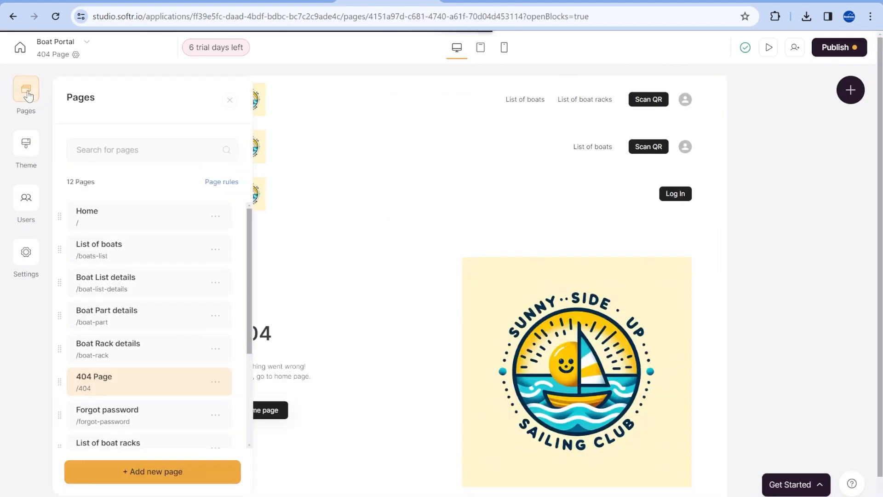
scroll(152, 358, "down", 2)
scroll(162, 376, "down", 2)
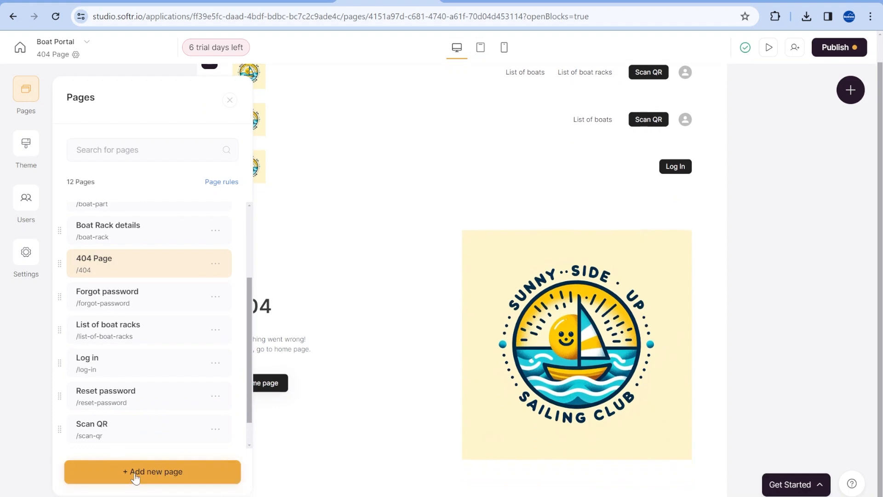
left_click(136, 428)
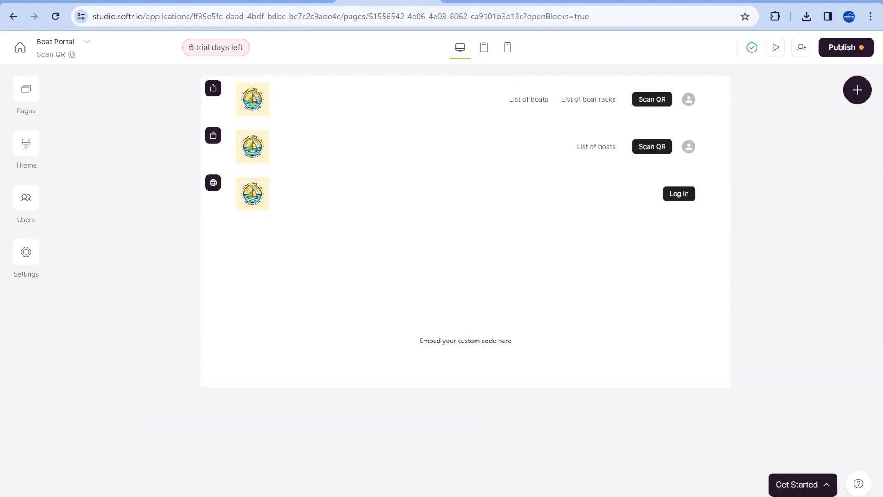
Switch to the Airtable base, highlight the first nine QR codes in the Parts table and narrow the Unique ID column.
left_click(179, 1)
left_click_drag(626, 147, 603, 409)
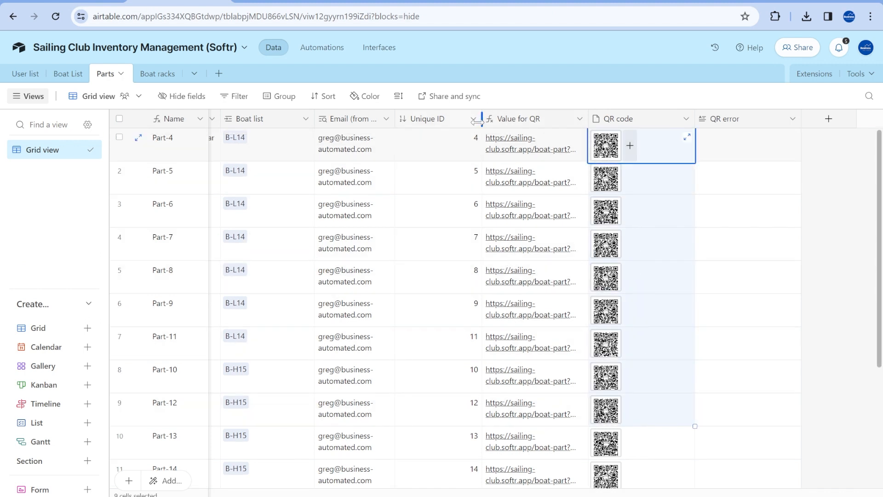
left_click_drag(475, 120, 447, 122)
Open the Boat racks table and view its building, accessibility and QR fields.
left_click(179, 77)
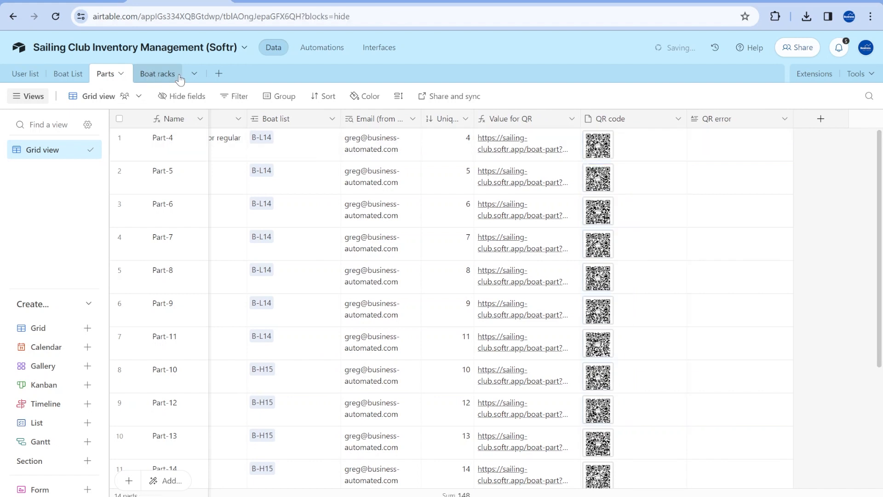
left_click(634, 184)
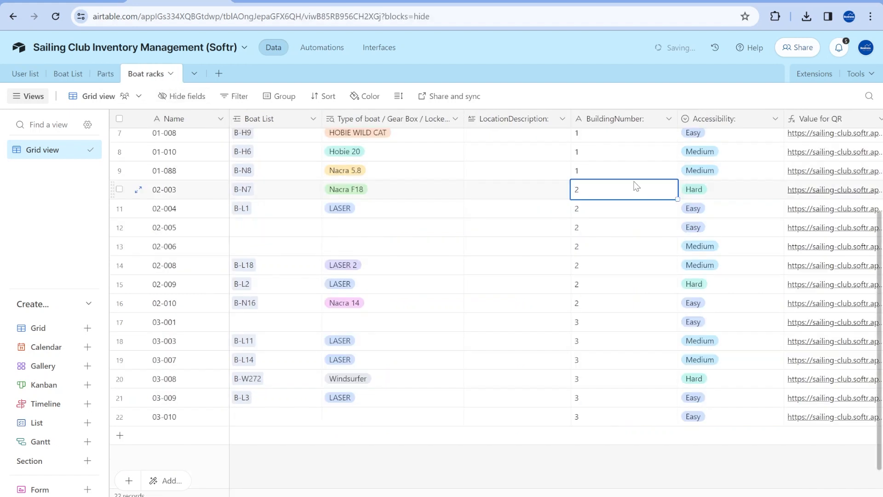
scroll(639, 177, "right", 3)
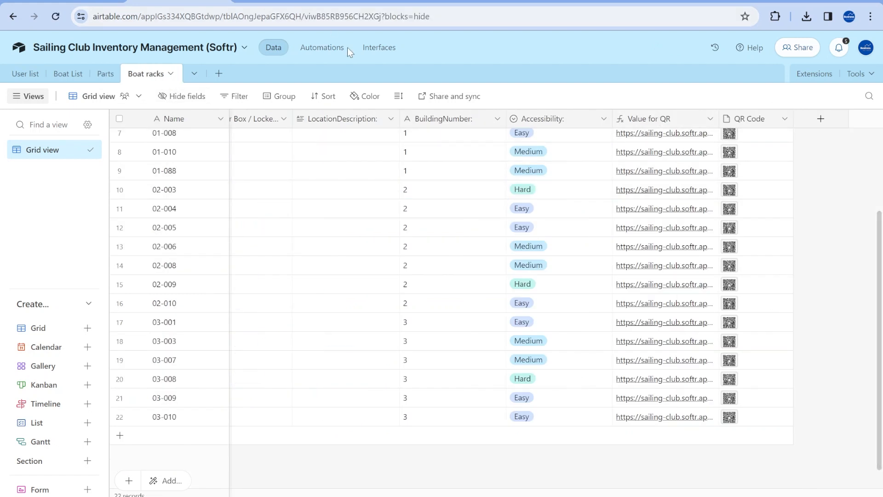
Open the Value for QR formula of the Boat racks table and point out its boat-rack URL and RECORD_ID() parts.
double_click(655, 120)
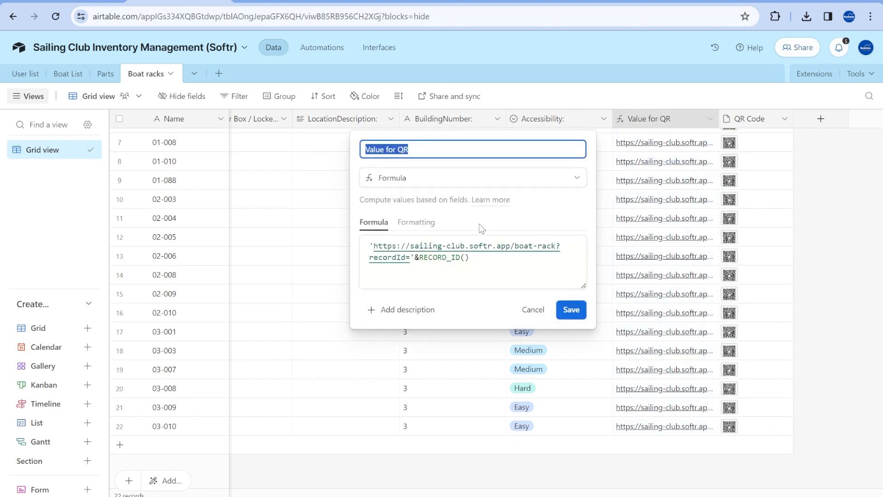
left_click(373, 246)
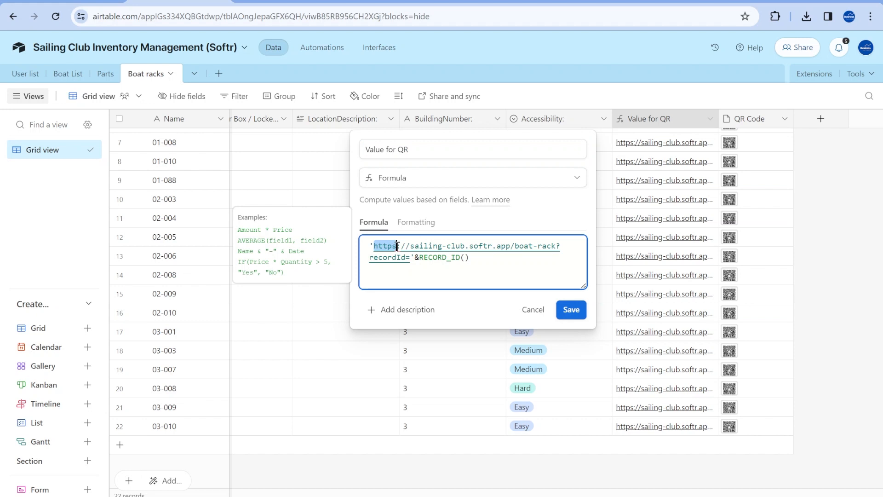
left_click_drag(396, 245, 482, 246)
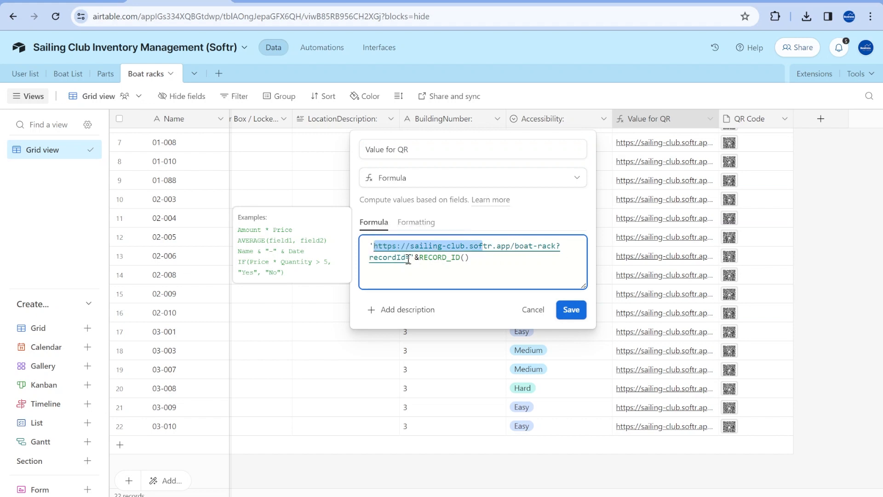
left_click(487, 262)
left_click(755, 259)
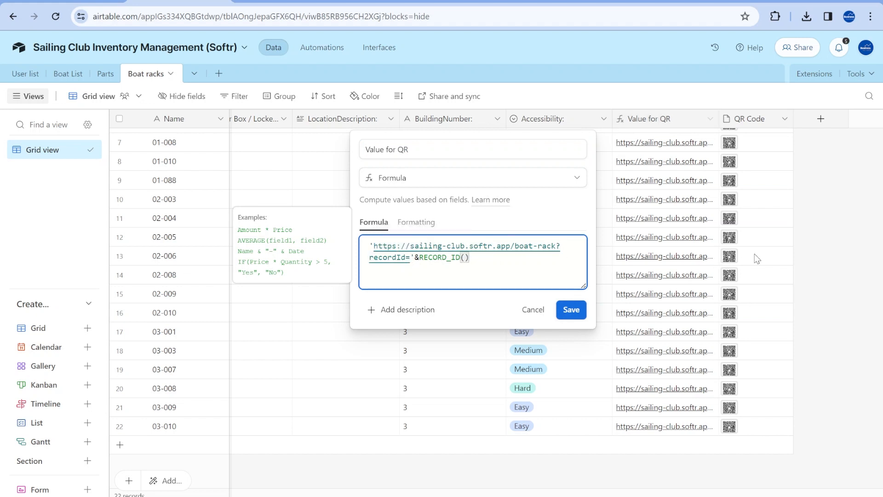
Return to the Parts table, enlarge a part's QR code attachment and close it again.
left_click(105, 74)
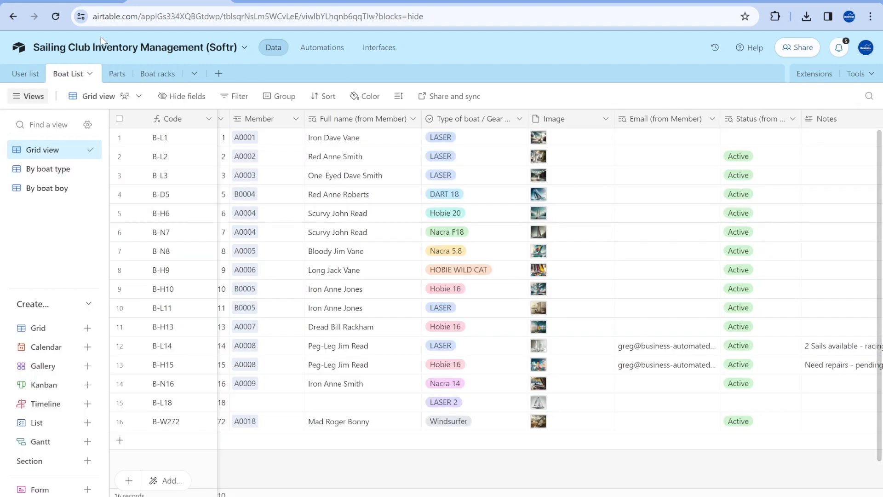
scroll(414, 230, "right", 10)
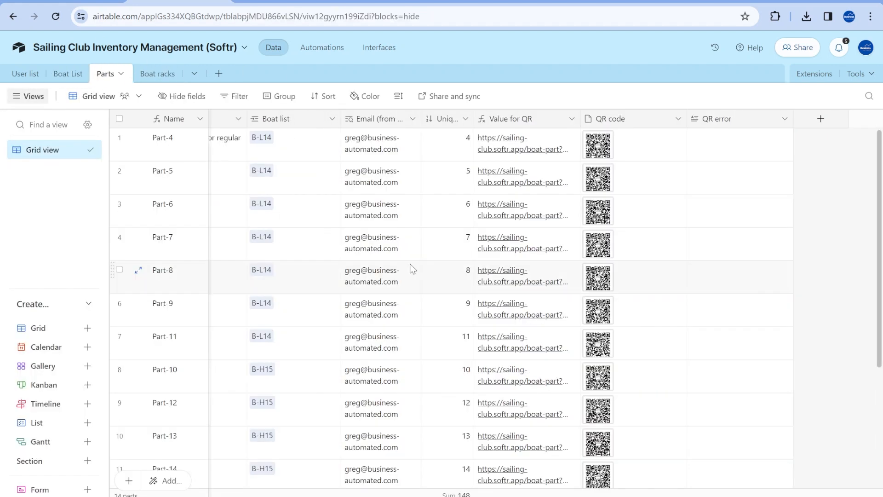
left_click(623, 185)
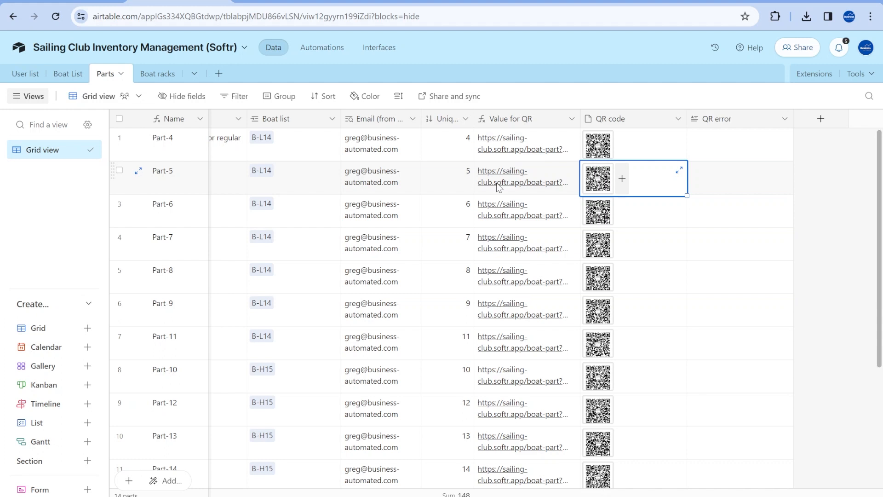
left_click(678, 170)
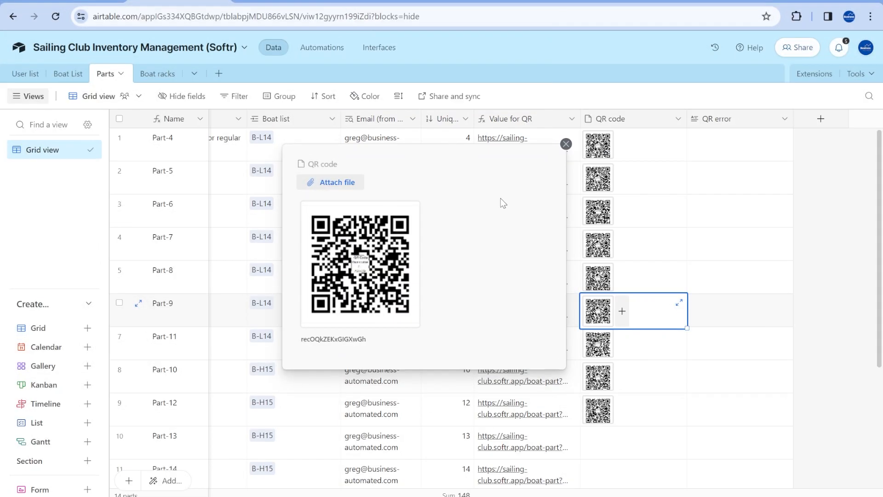
left_click(566, 144)
Open the base's extensions dashboard, search the extension marketplace for "qr", and close the marketplace without adding an extension.
left_click(816, 75)
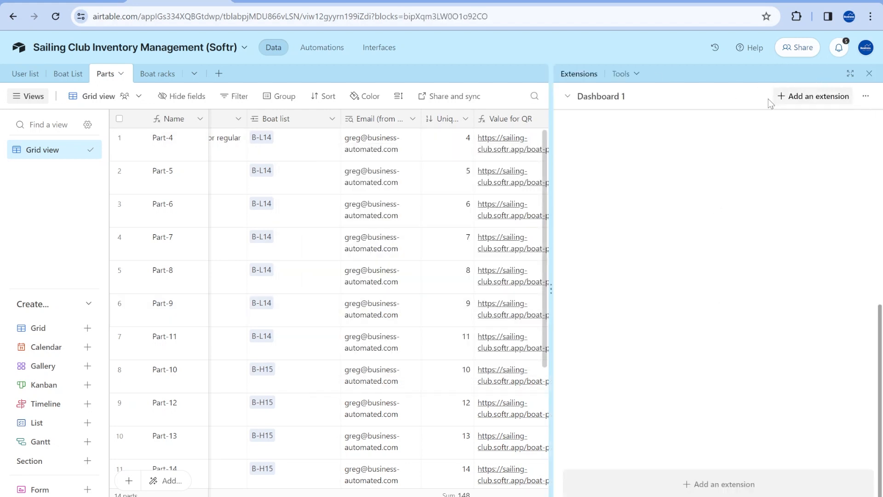
left_click(815, 96)
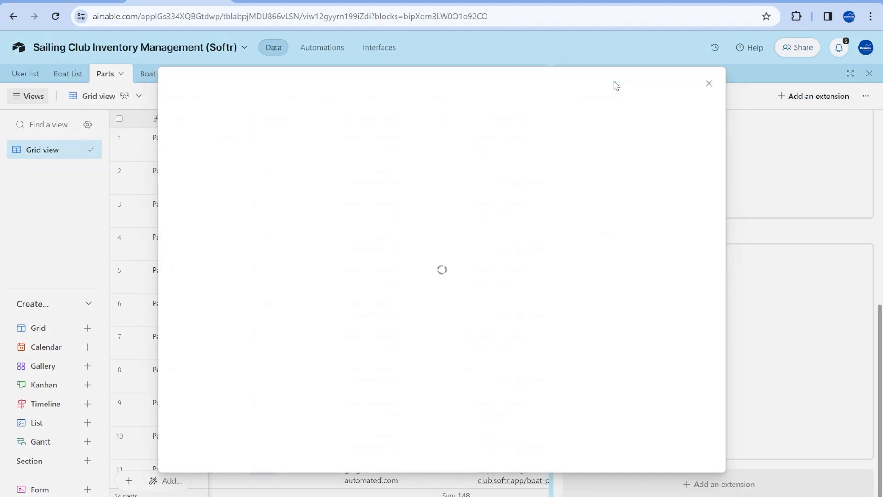
left_click(602, 115)
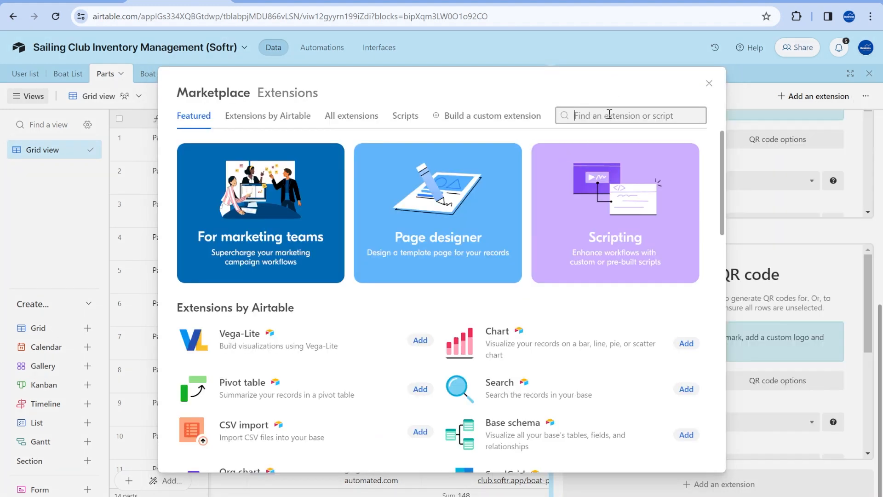
type("qr")
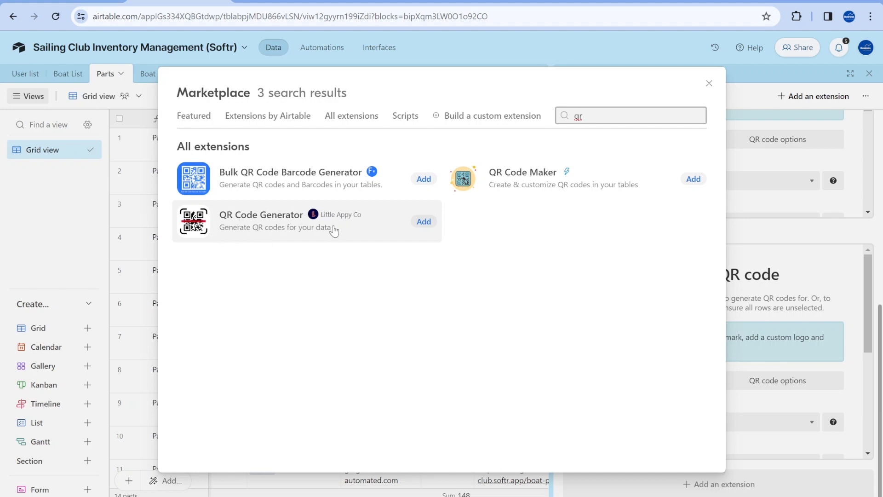
left_click(708, 84)
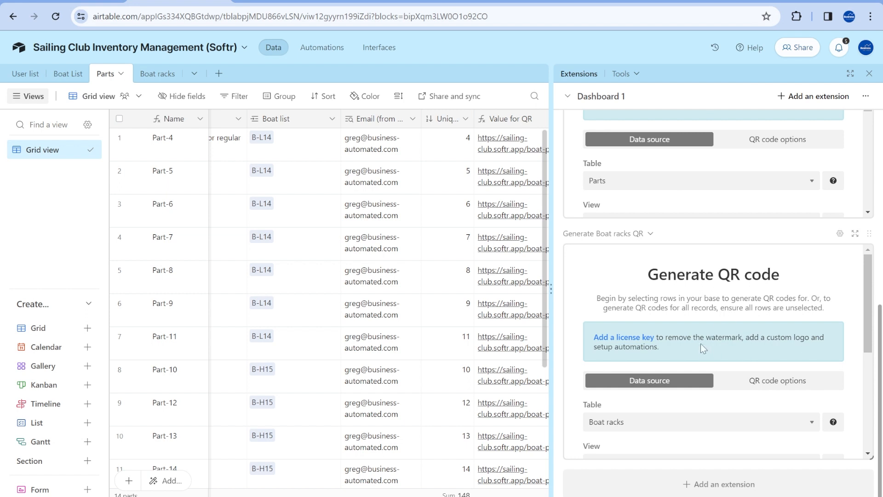
Generate QR codes for all records of the Parts table with the boat parts QR extension, from Value for QR into QR code.
scroll(700, 343, "up", 8)
scroll(280, 287, "right", 5)
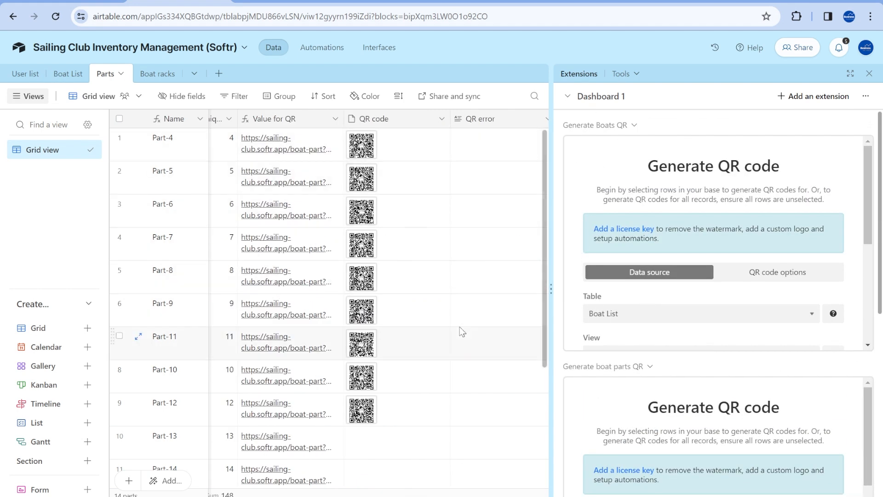
scroll(459, 331, "down", 3)
scroll(749, 272, "down", 4)
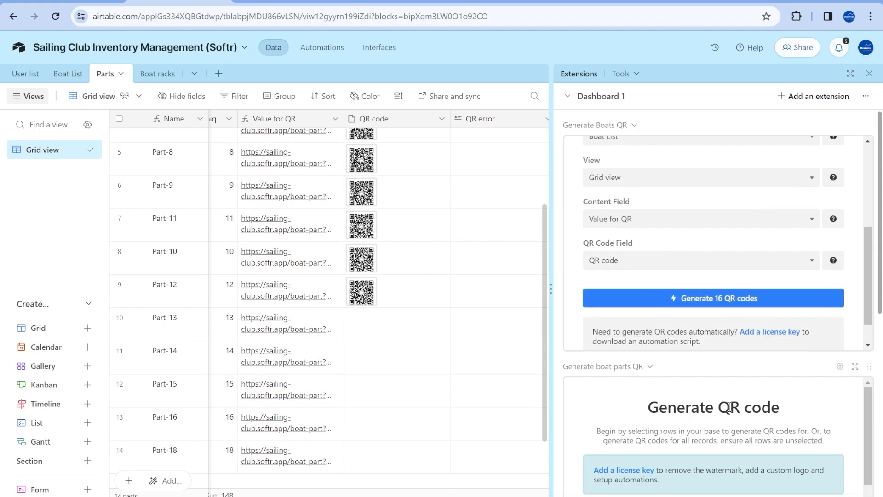
scroll(730, 407, "down", 5)
scroll(880, 363, "down", 4)
scroll(794, 345, "up", 3)
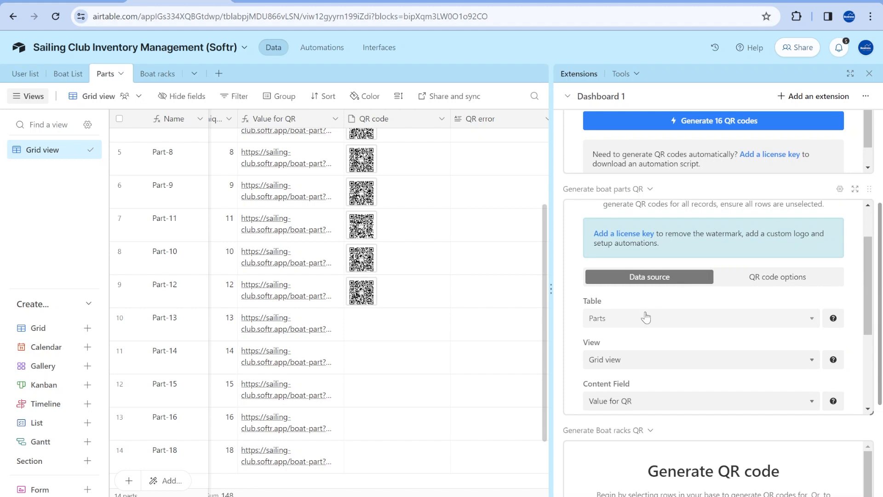
scroll(696, 321, "down", 2)
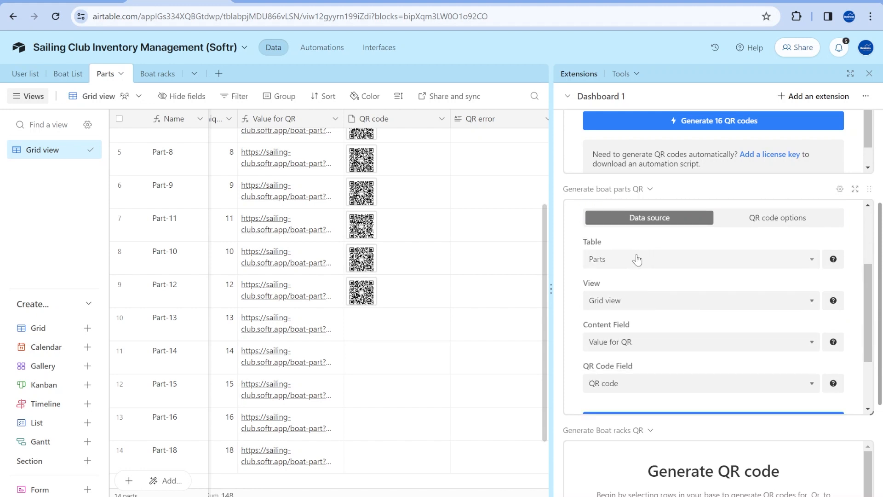
scroll(637, 328, "down", 2)
left_click(722, 369)
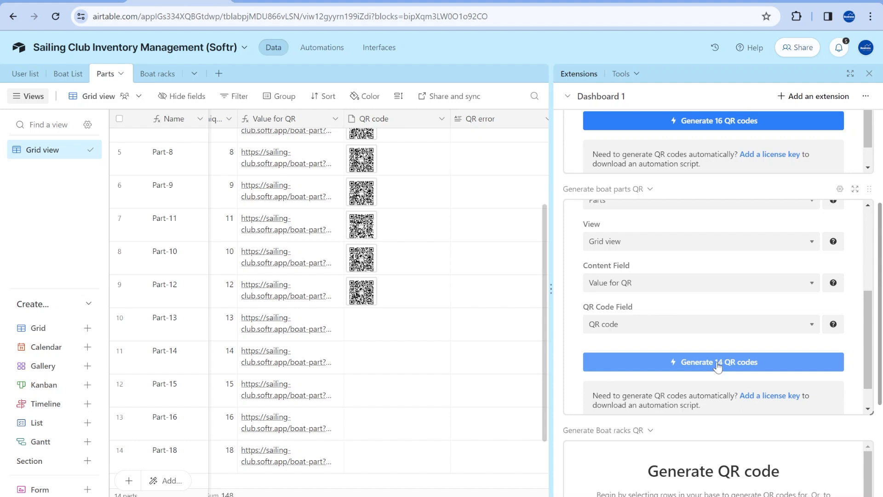
left_click(718, 367)
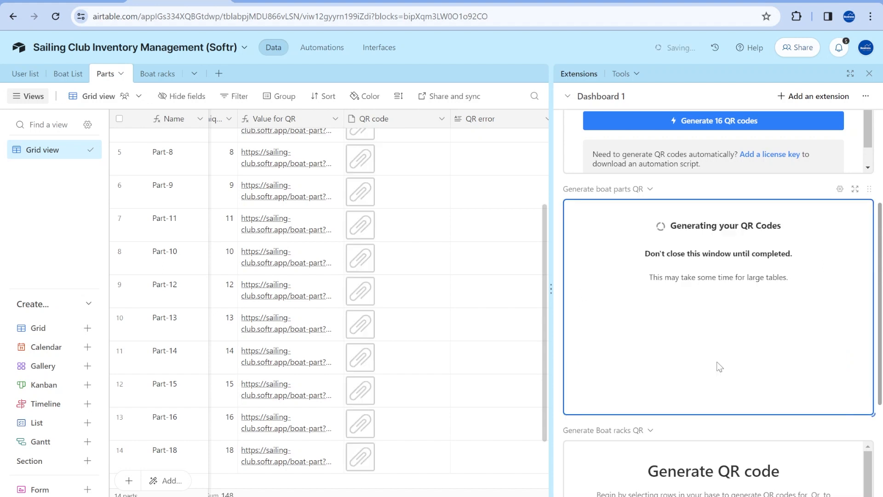
scroll(451, 373, "up", 3)
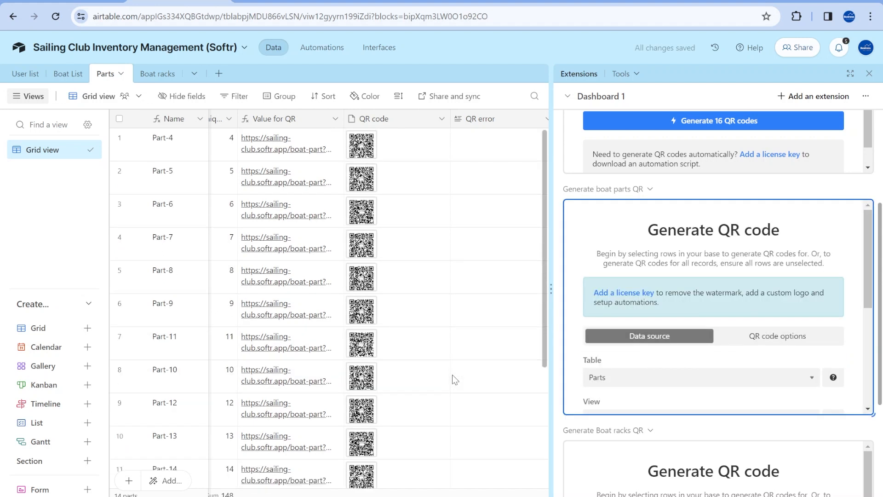
Clear the QR codes of Part-14, Part-15 and Part-16 and regenerate only those three with the boat parts extension.
scroll(429, 239, "down", 5)
left_click_drag(413, 287, 432, 363)
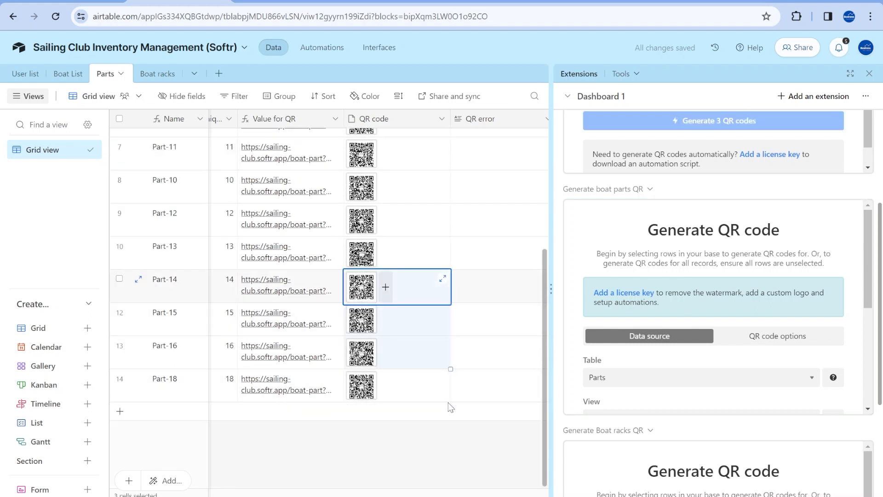
key("Delete")
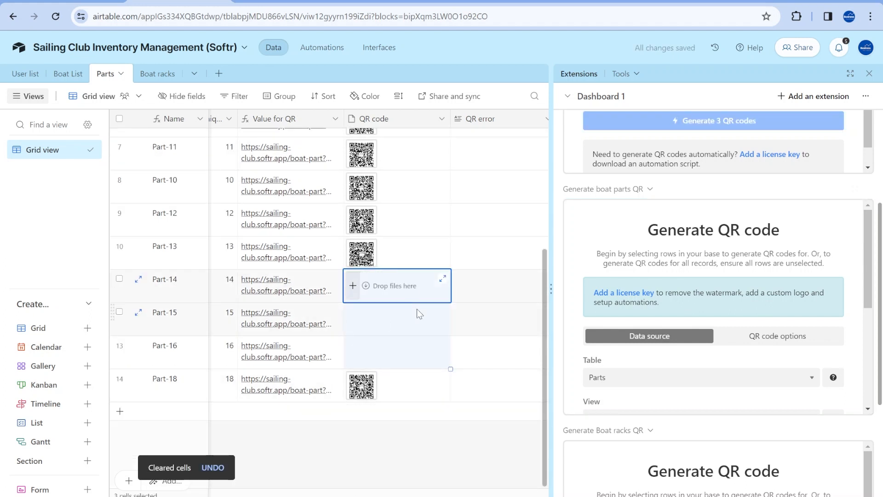
scroll(823, 322, "down", 5)
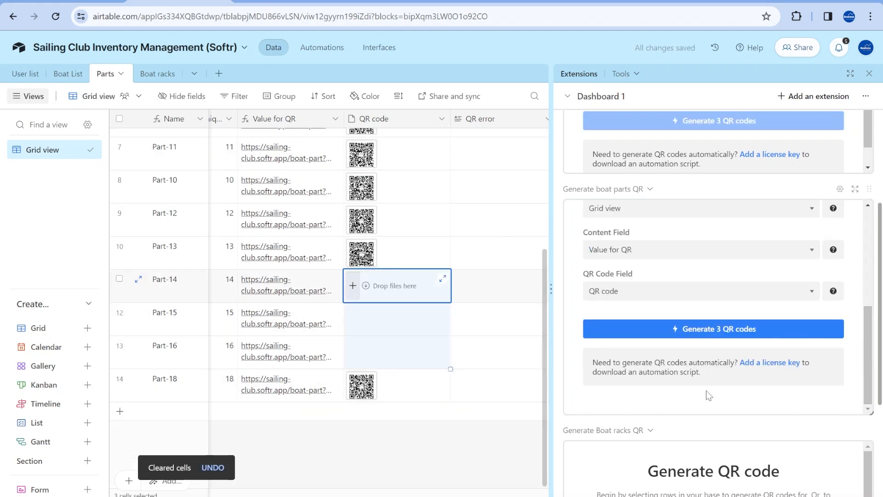
left_click(702, 331)
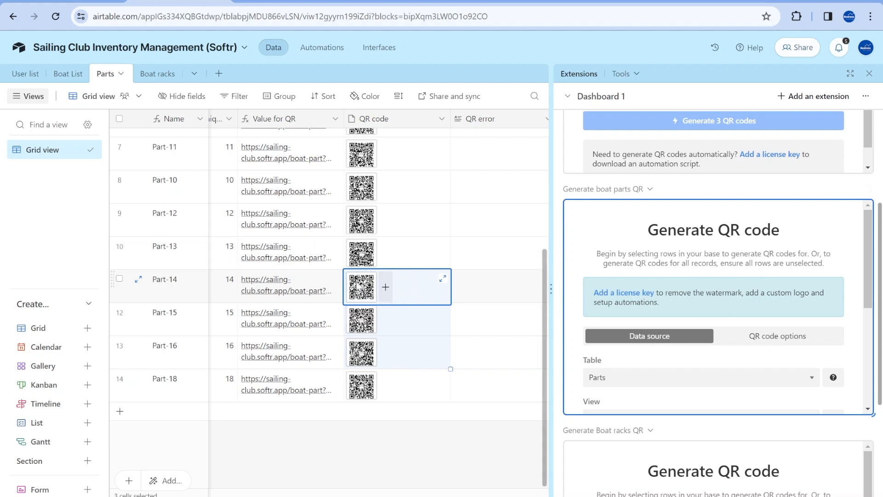
Examine the boat parts extension's QR code options, including heading and subtitle, file format, error correction level and size.
left_click(778, 335)
scroll(754, 304, "down", 1)
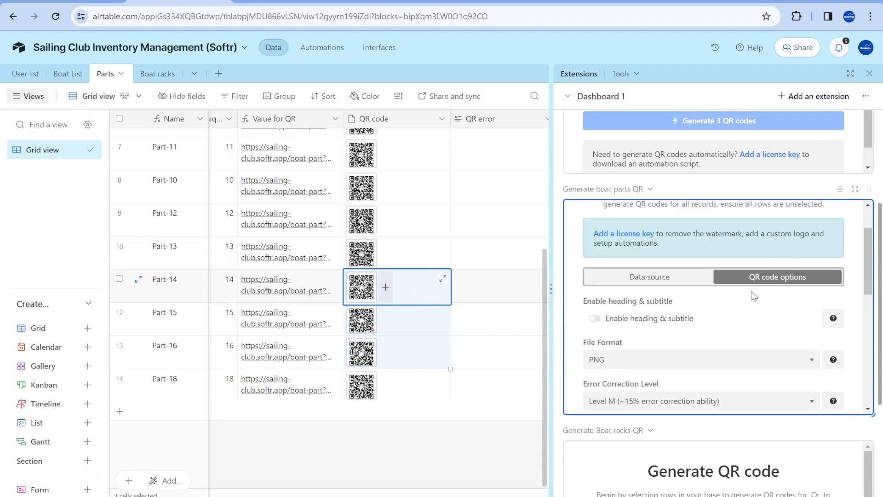
left_click(611, 324)
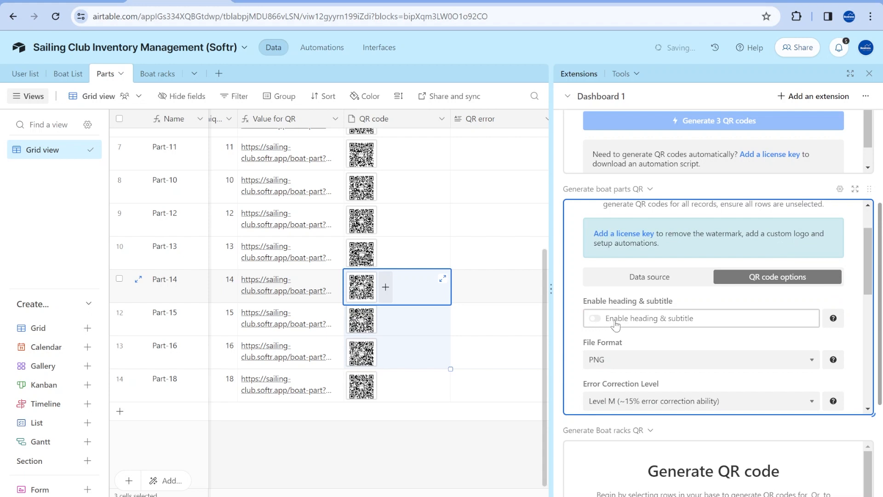
scroll(675, 363, "down", 3)
scroll(690, 322, "up", 2)
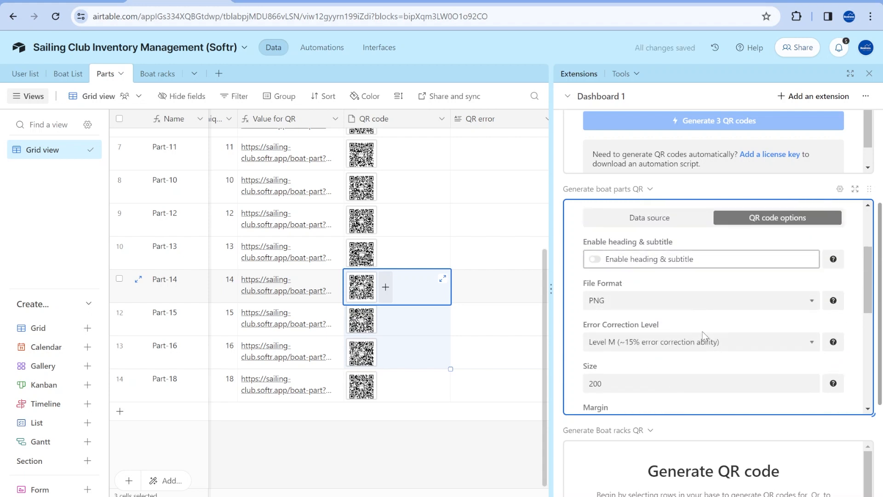
scroll(736, 350, "up", 3)
scroll(735, 347, "up", 3)
scroll(750, 348, "down", 2)
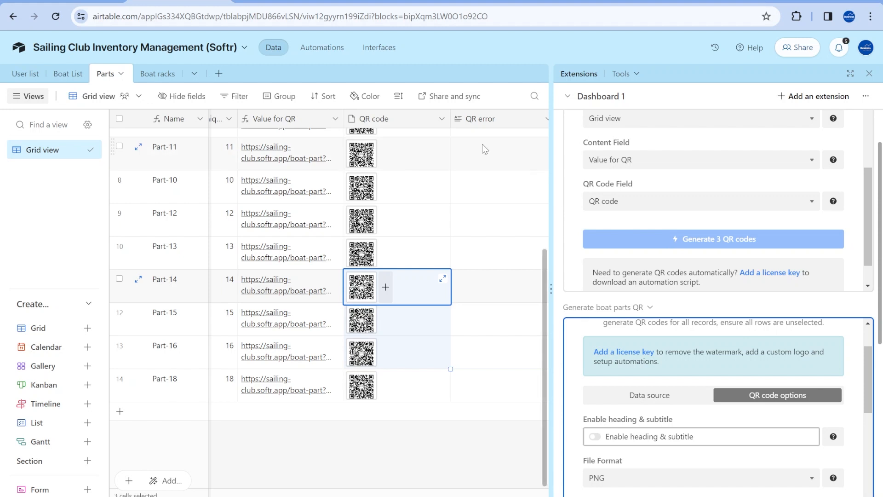
Switch to the Softr Scan QR page, inspect the placeholder custom code block and search the block library for "cus".
left_click(376, 2)
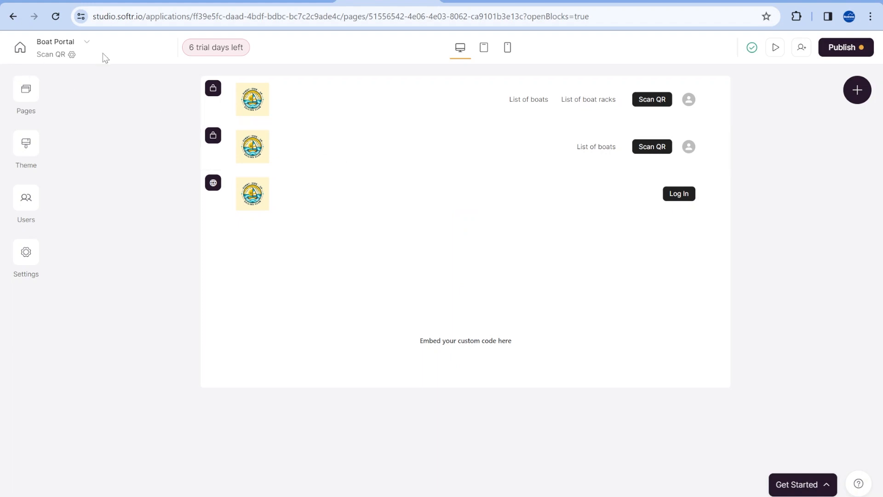
left_click(417, 338)
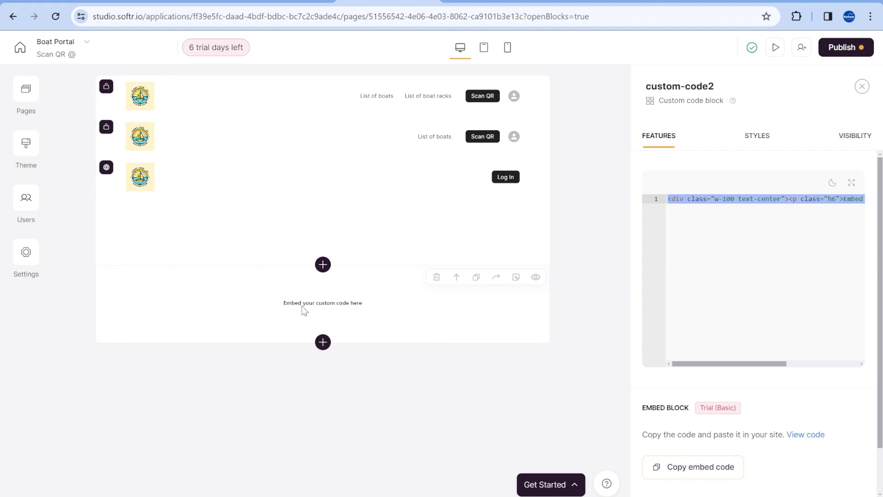
left_click(323, 342)
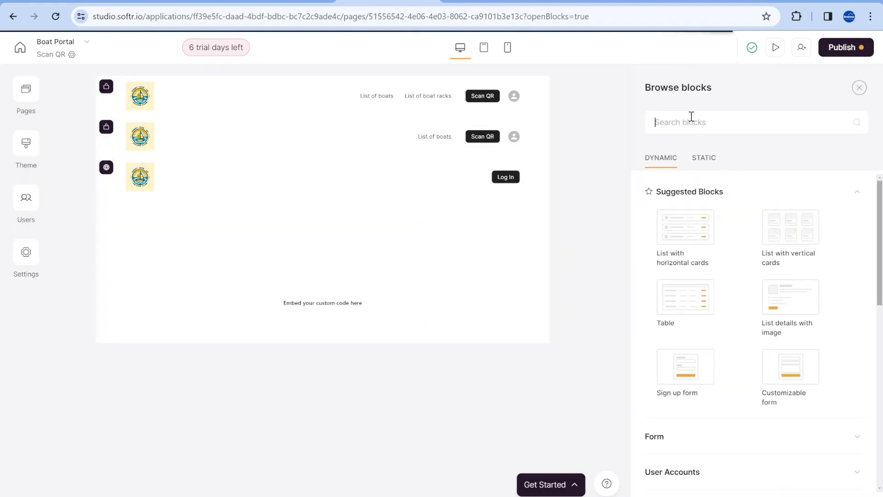
left_click(691, 121)
type("cus")
Delete the placeholder custom code block reading "Embed your custom code here" from the Scan QR page.
left_click(405, 310)
left_click(436, 276)
left_click(550, 295)
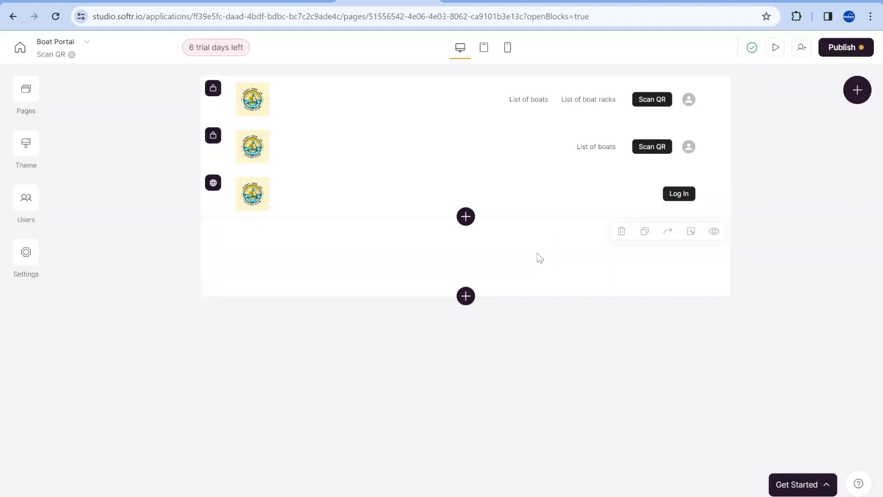
left_click(538, 258)
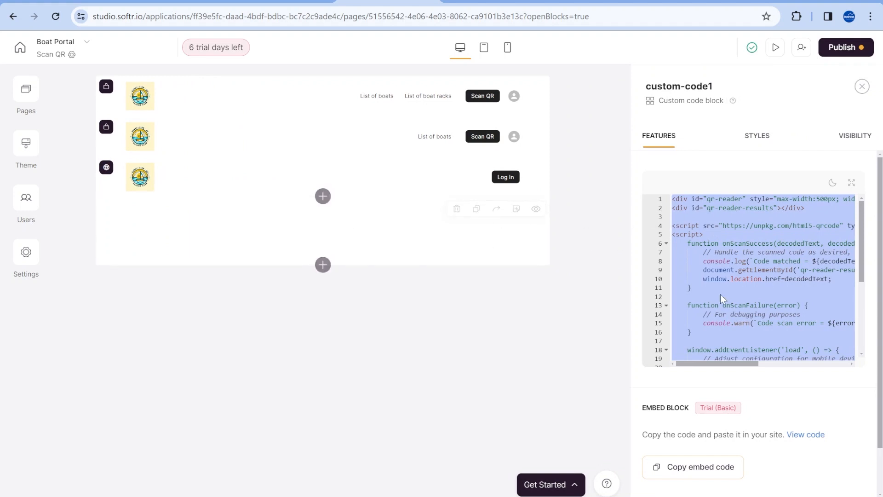
left_click(851, 184)
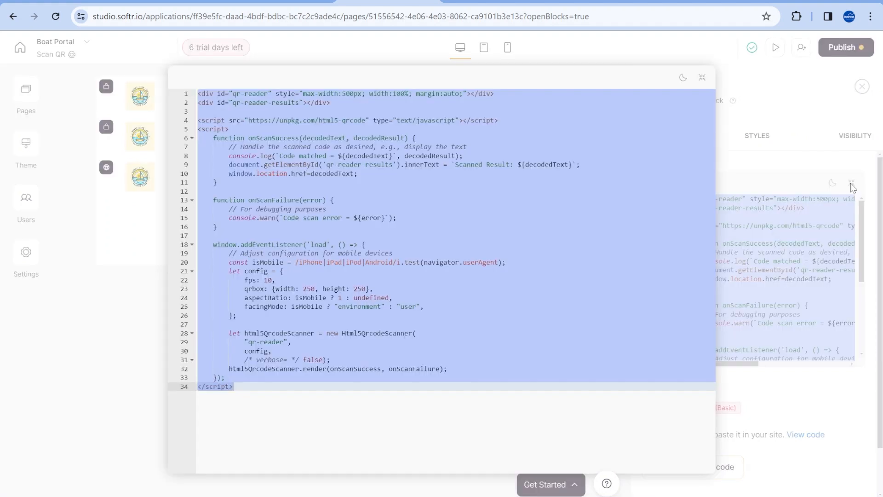
left_click(366, 235)
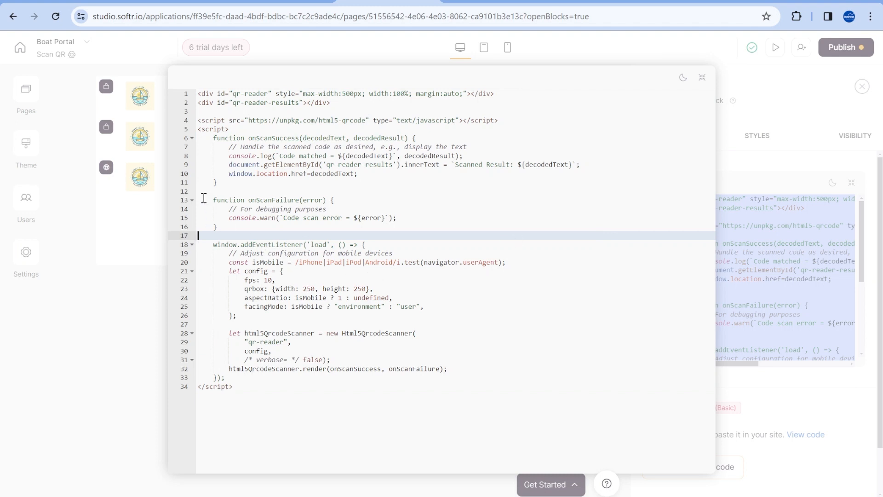
left_click_drag(292, 399, 193, 69)
left_click(543, 332)
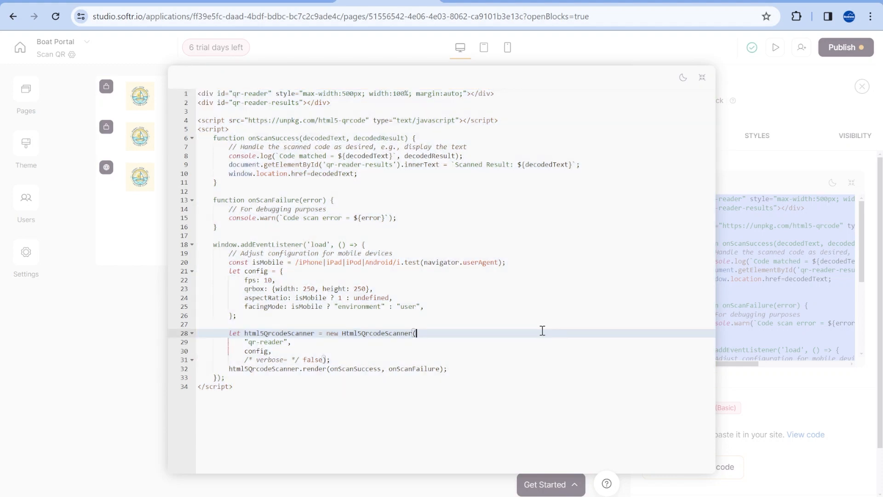
left_click(471, 315)
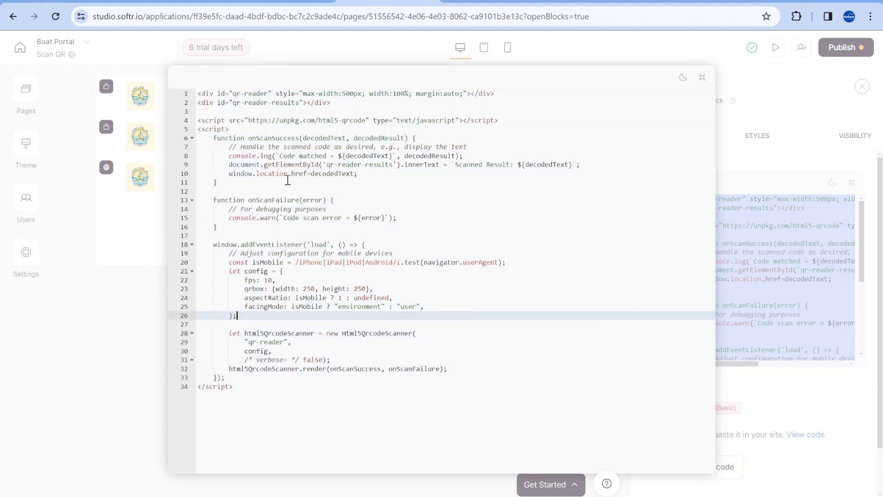
left_click_drag(248, 120, 363, 120)
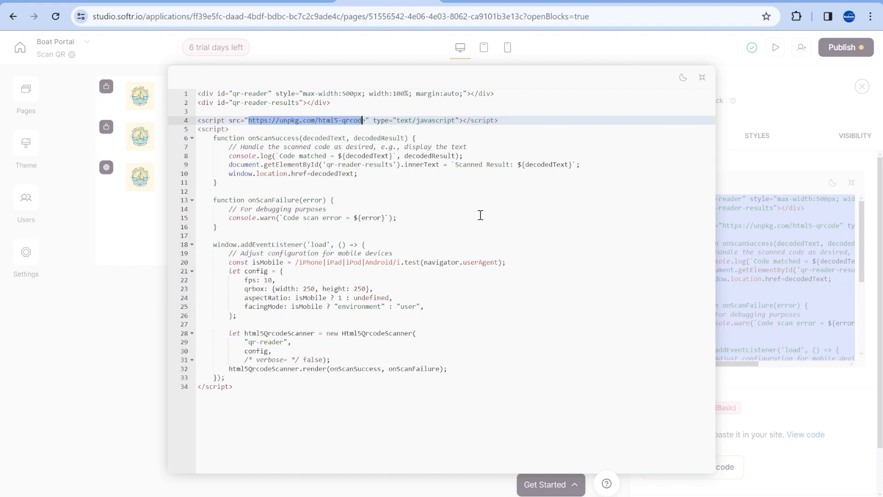
Switch to the html5-qrcode repository on GitHub and read its README through the key highlights and scanner demos.
left_click(594, 3)
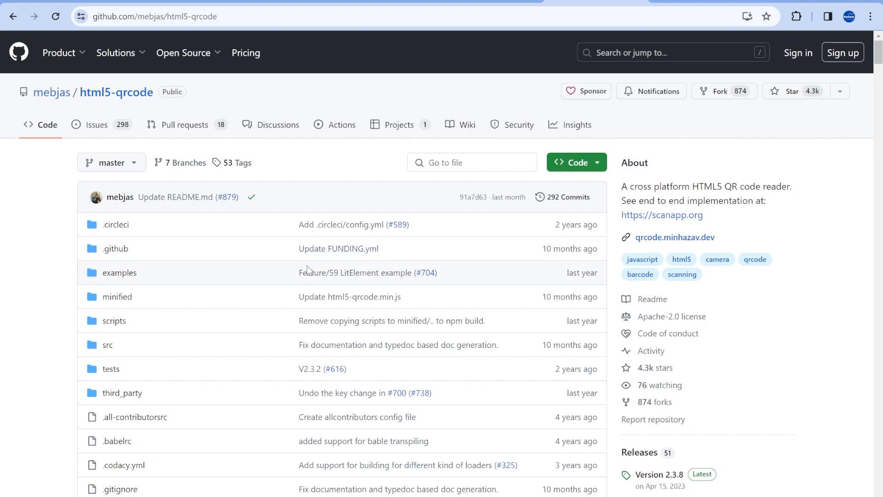
scroll(367, 251, "down", 1)
scroll(403, 355, "down", 10)
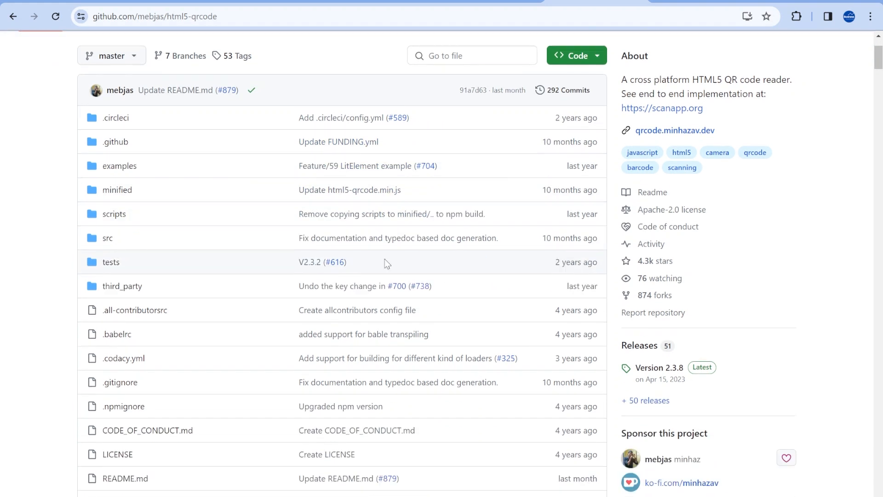
scroll(405, 355, "down", 12)
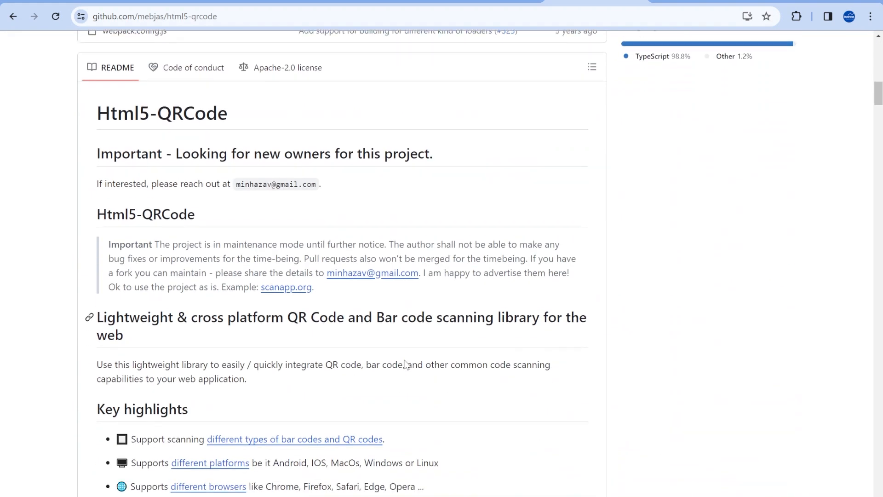
scroll(445, 432, "down", 6)
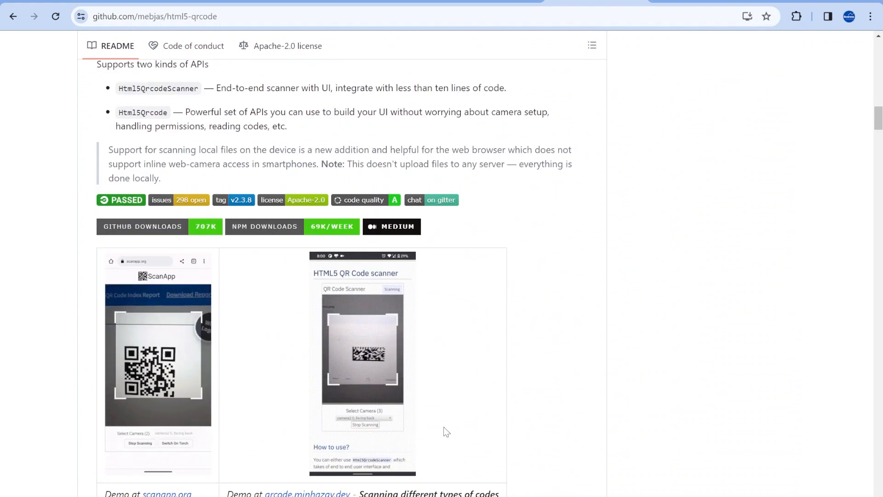
scroll(498, 374, "down", 1)
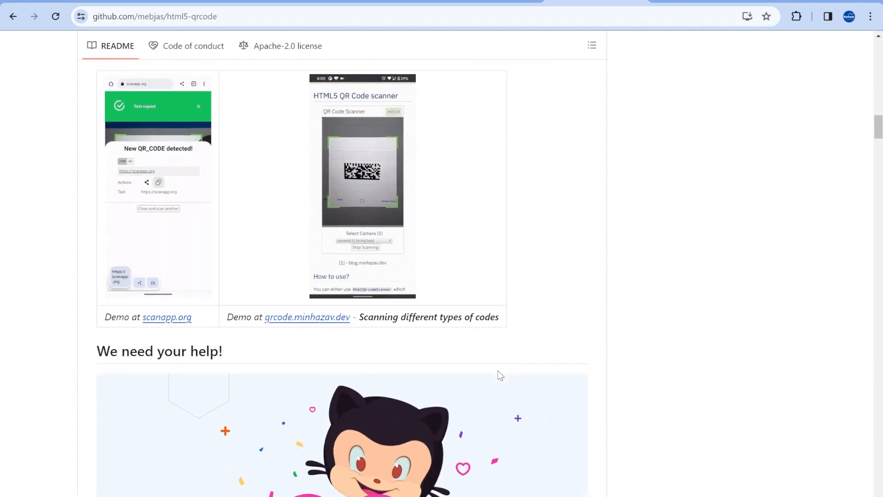
Read the html5-qrcode README's scanner demos, documentation links, supported platforms and supported code formats, and return to the repository's file list.
scroll(499, 374, "up", 8)
scroll(354, 426, "down", 5)
scroll(354, 426, "down", 1)
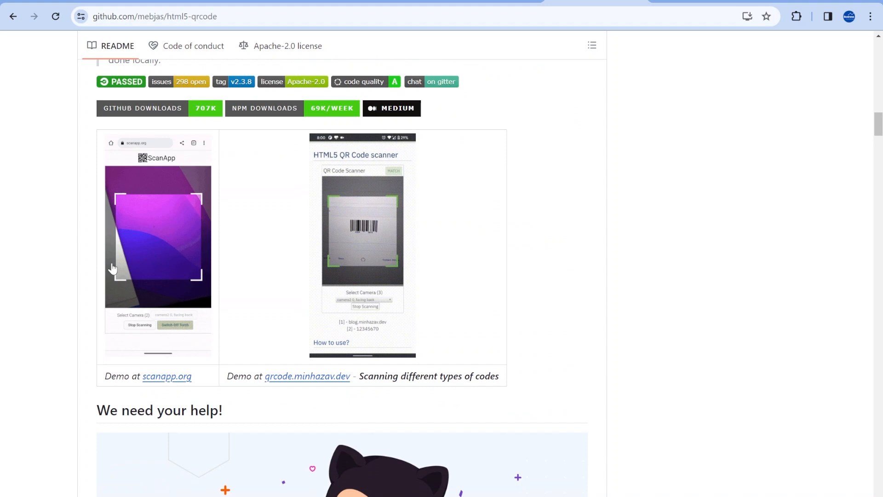
scroll(628, 233, "down", 3)
scroll(630, 236, "down", 2)
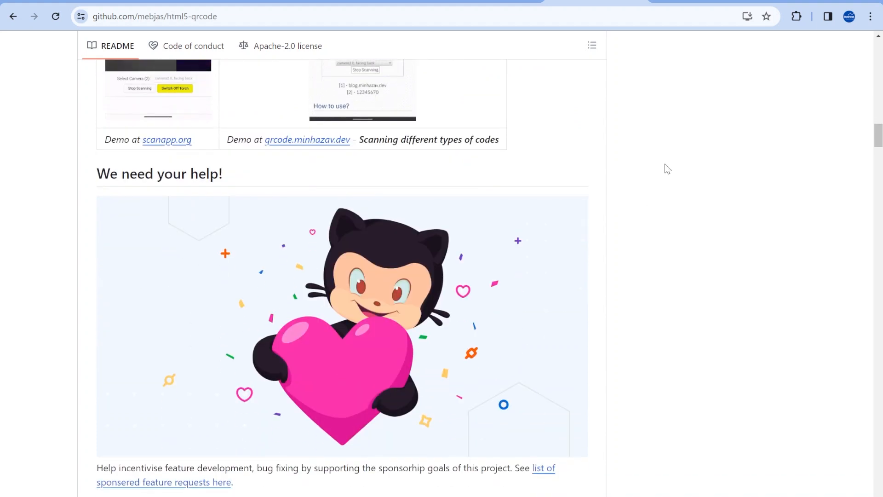
left_click_drag(879, 140, 878, 147)
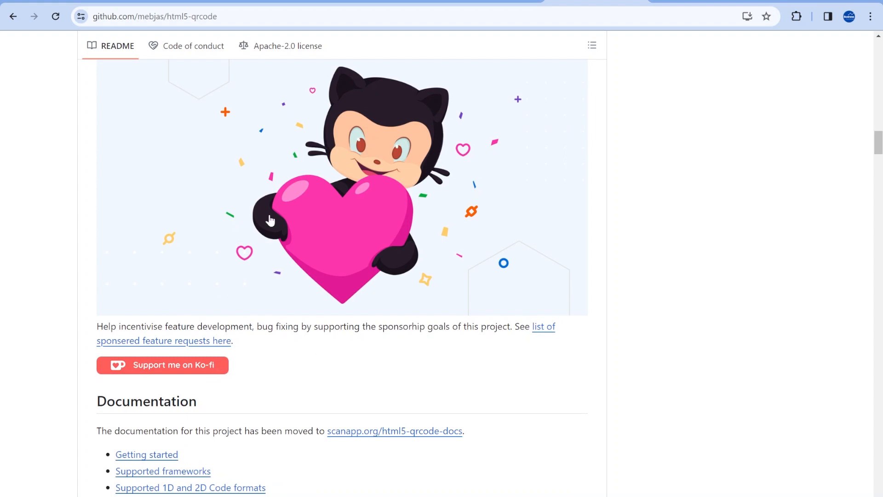
scroll(490, 346, "down", 8)
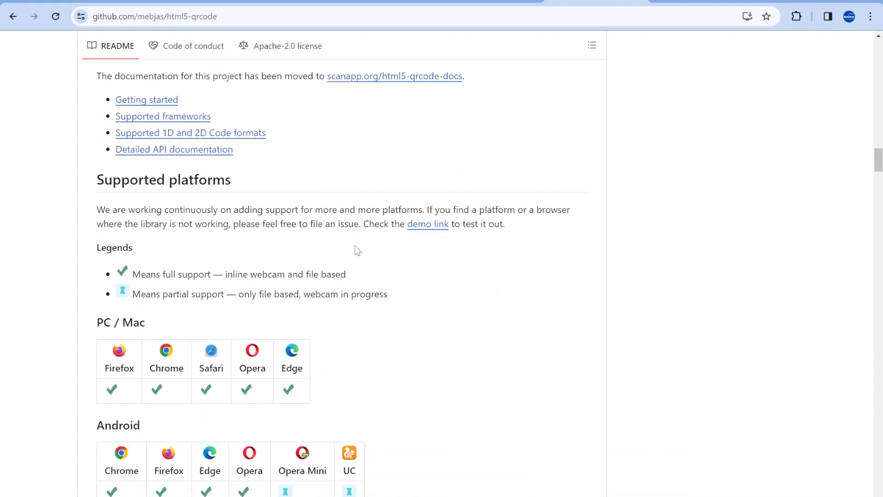
scroll(358, 250, "down", 4)
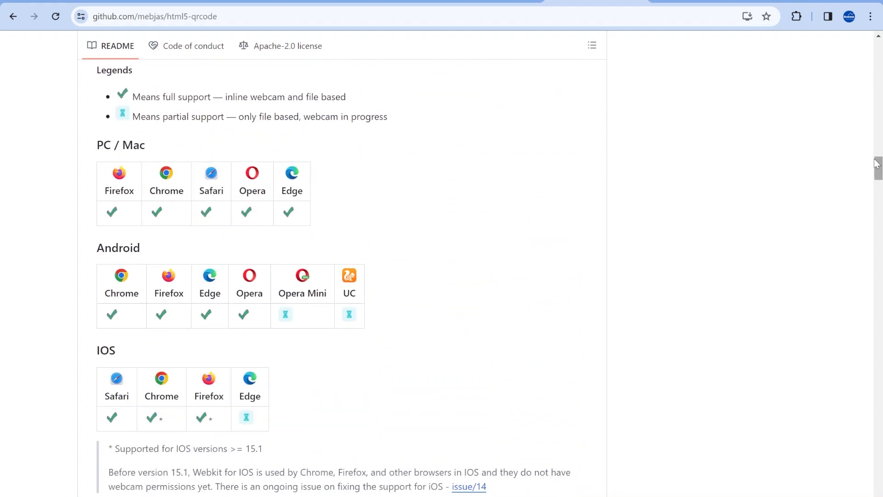
scroll(453, 390, "up", 8)
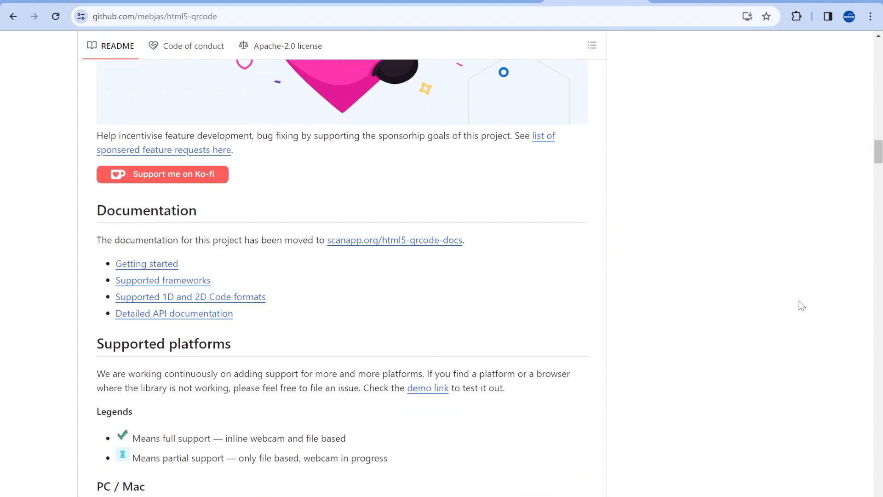
scroll(614, 321, "down", 20)
scroll(321, 325, "up", 4)
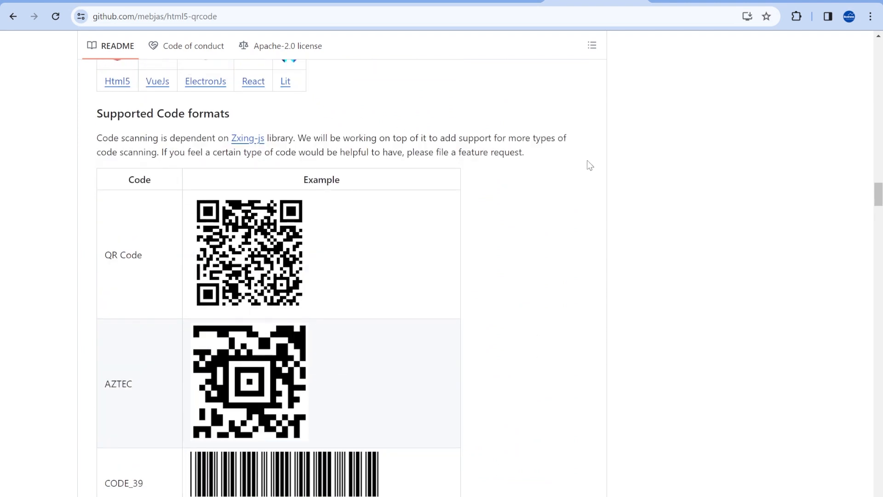
left_click_drag(879, 218, 877, 54)
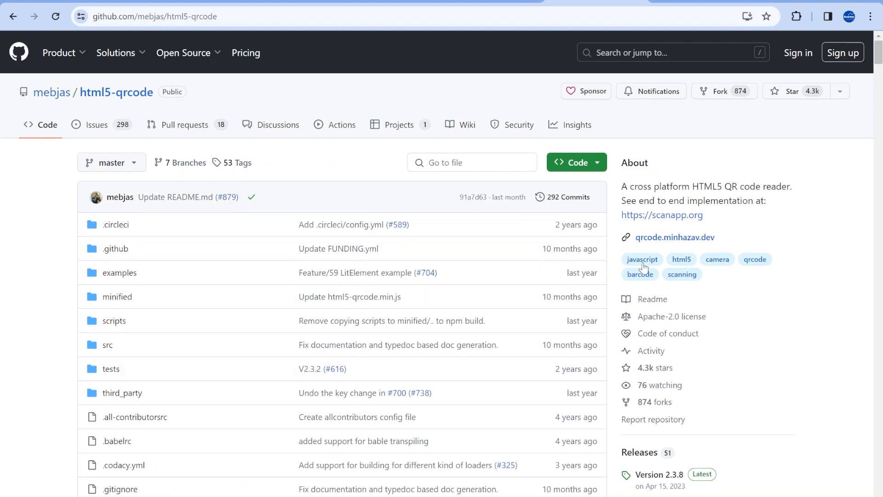
Switch to the published sailing club portal and view the boat's QR code on its details page.
left_click(481, 2)
left_click(578, 81)
scroll(524, 134, "down", 9)
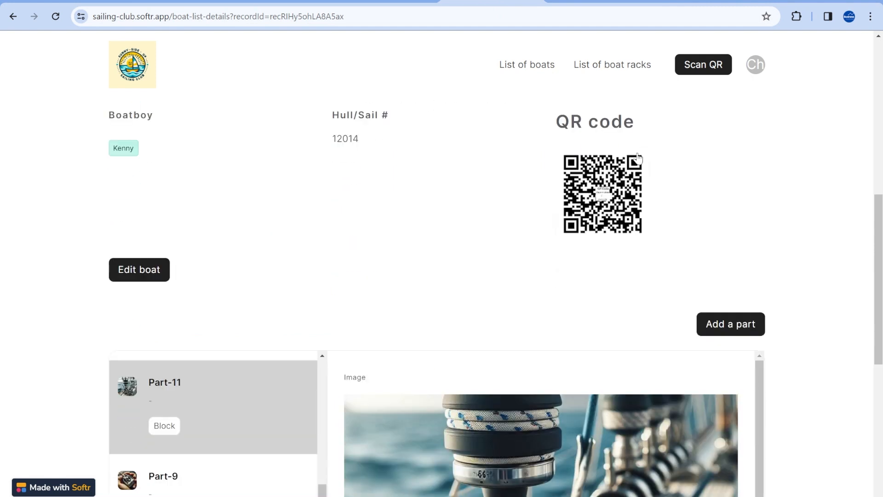
Scan a part's QR code from an image file on the portal's Scan QR page, review the part page it opens and return to the scanner.
left_click(702, 70)
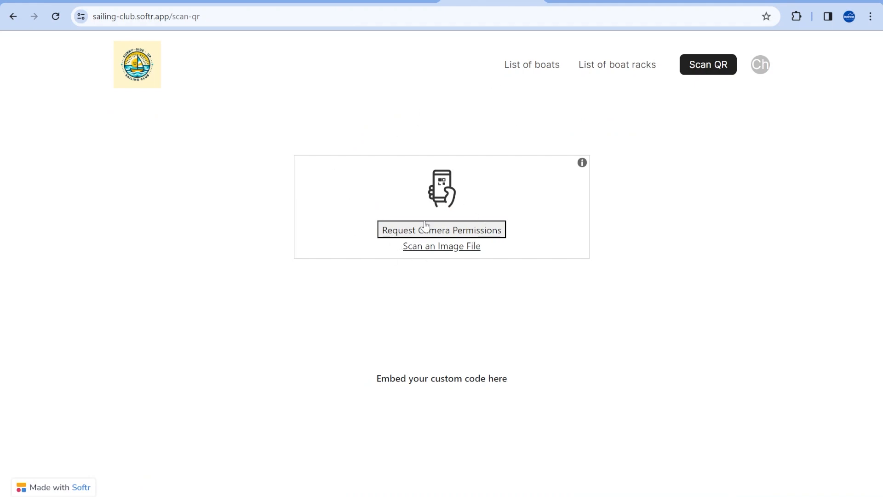
left_click(427, 247)
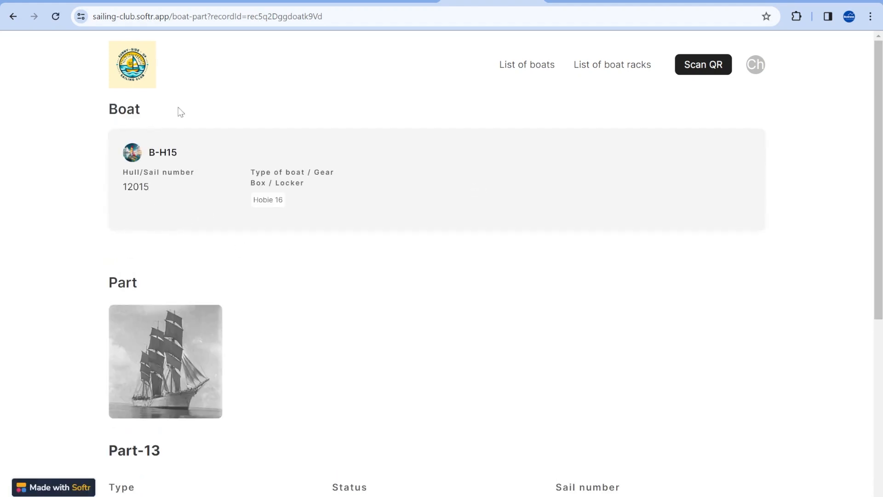
scroll(541, 336, "down", 4)
scroll(543, 356, "up", 4)
left_click(14, 17)
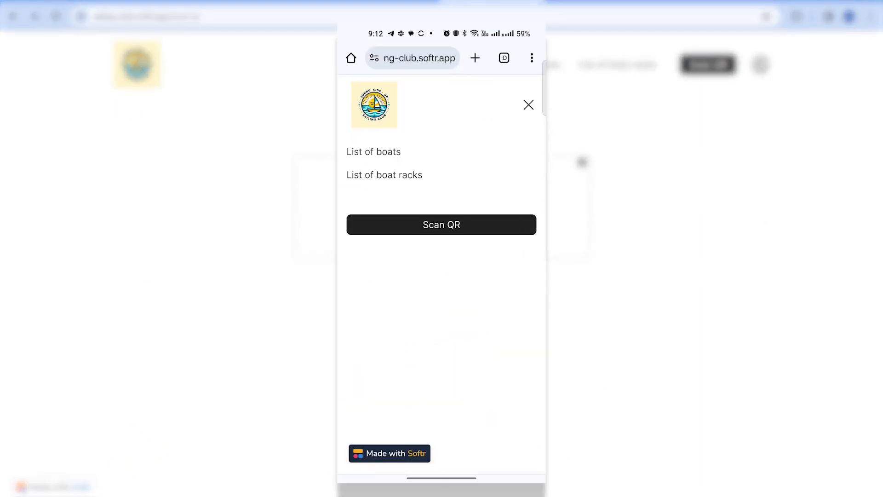
In the portal's mobile view, scan a part's QR code with the back camera and review the part's details.
left_click(477, 225)
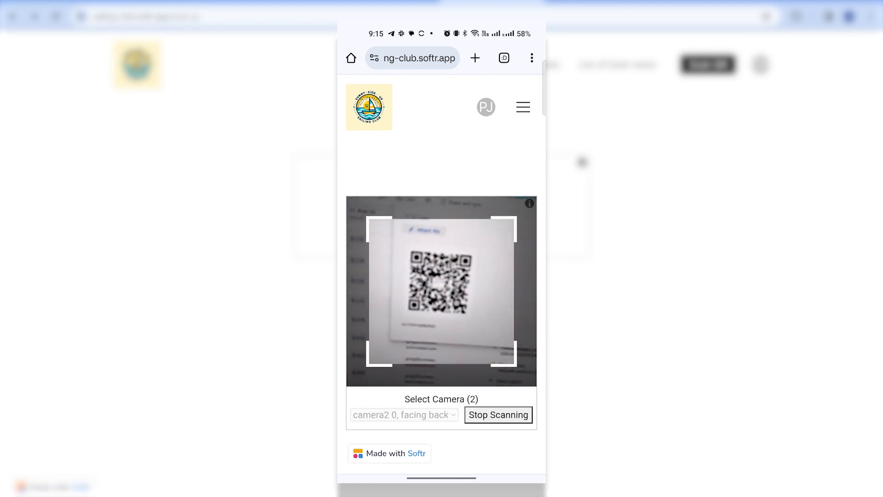
scroll(403, 386, "down", 10)
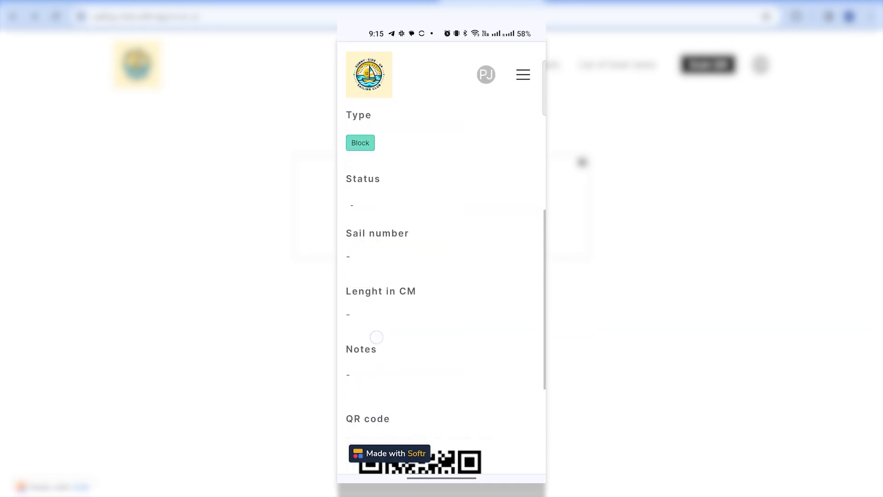
scroll(405, 387, "up", 10)
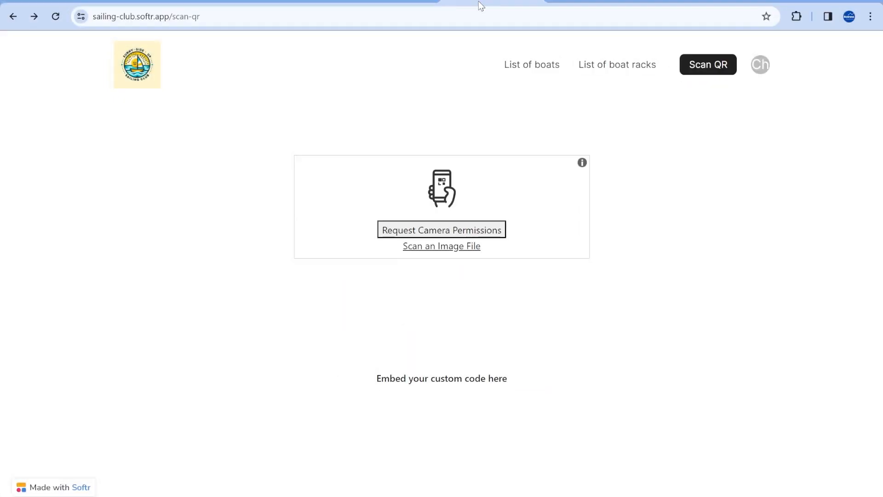
Switch to the Softr Studio Scan QR page and open the custom-code1 block's code in the enlarged editor.
left_click(379, 3)
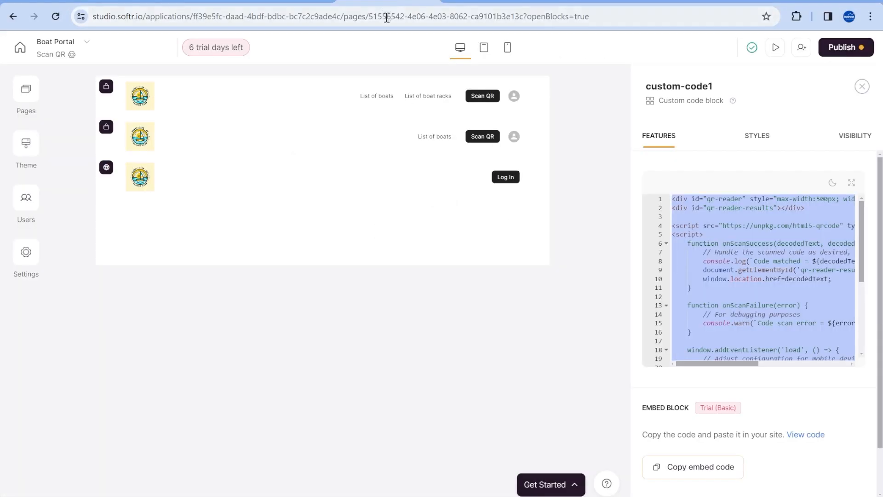
left_click(762, 208)
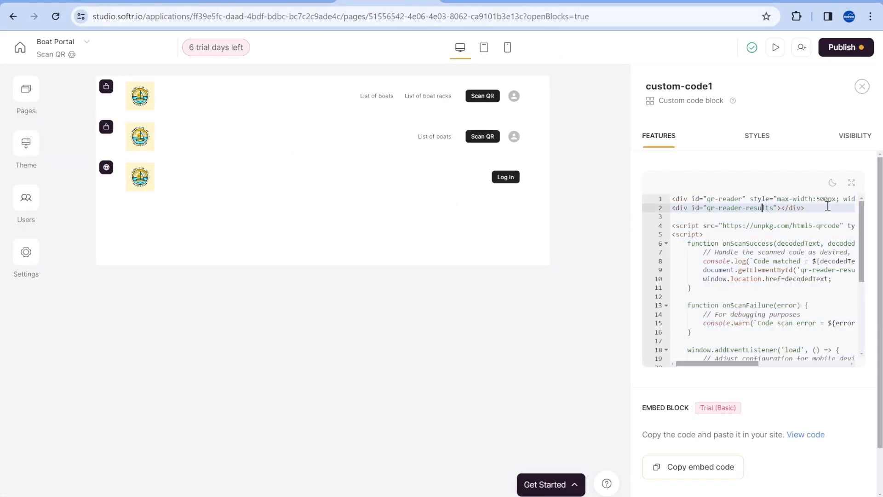
left_click(851, 183)
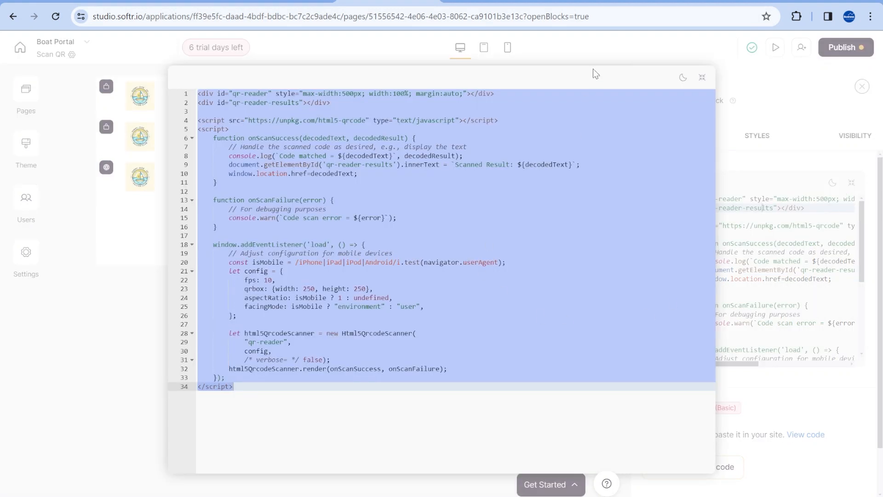
Switch to the published portal's Part-7 page and review its boat, part details and QR code.
left_click(286, 2)
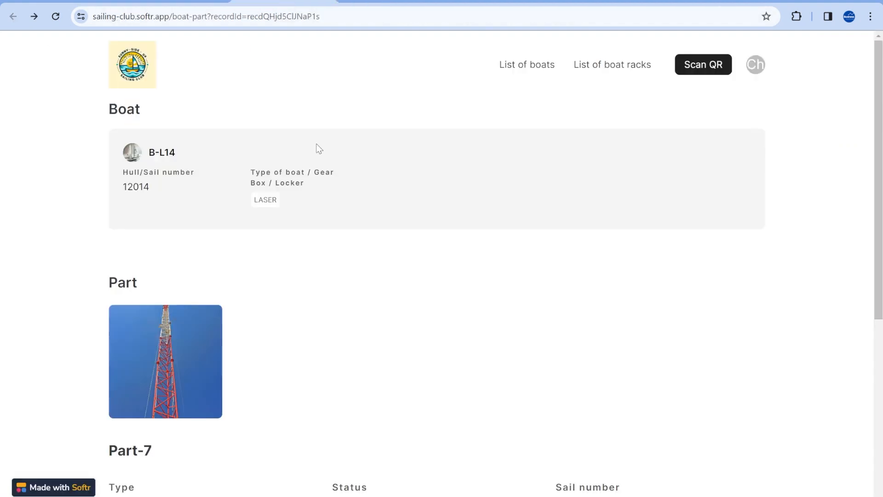
scroll(428, 343, "down", 6)
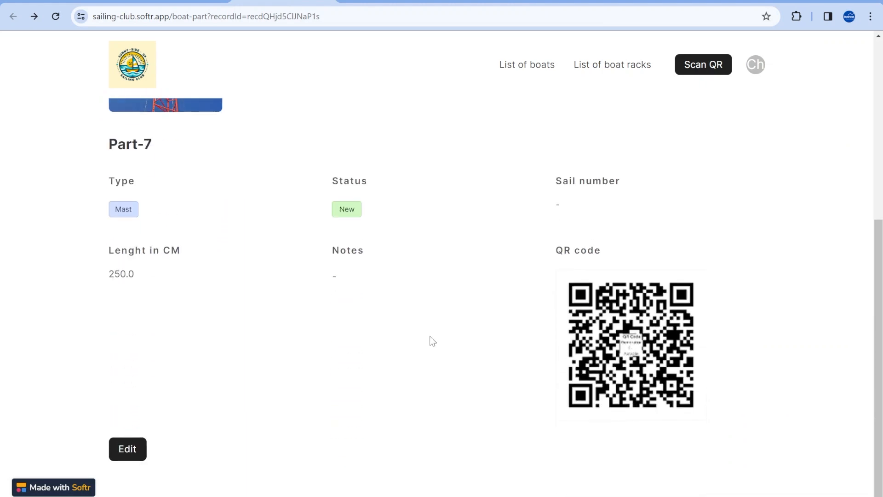
scroll(374, 384, "up", 6)
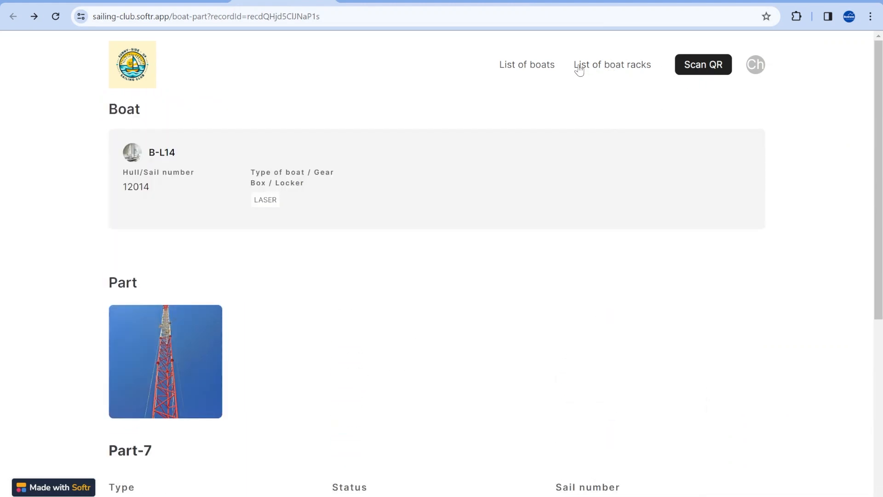
Switch to the Airtable Sailing Club Inventory Management base and view the Boat List table's first columns.
left_click(222, 3)
left_click(469, 273)
scroll(463, 289, "left", 9)
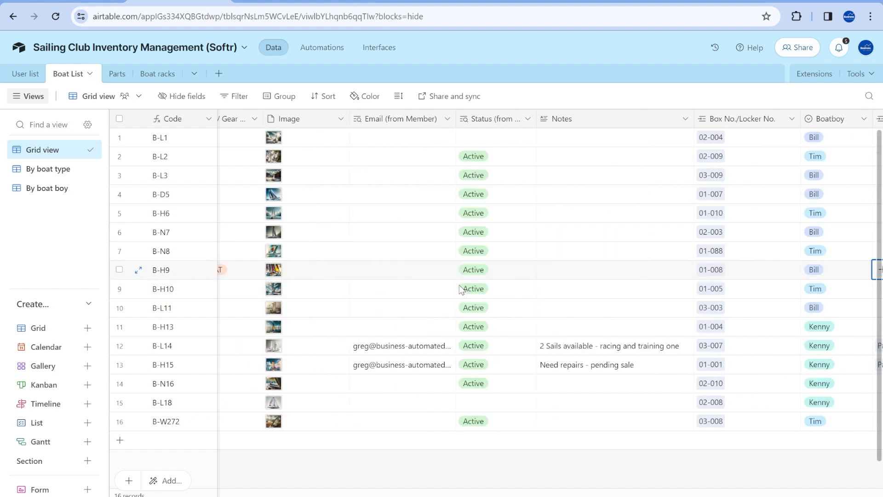
scroll(461, 289, "left", 6)
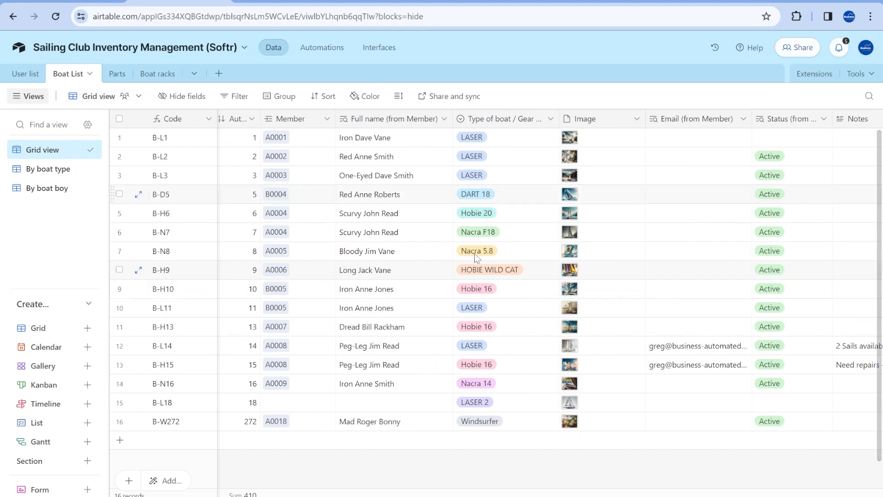